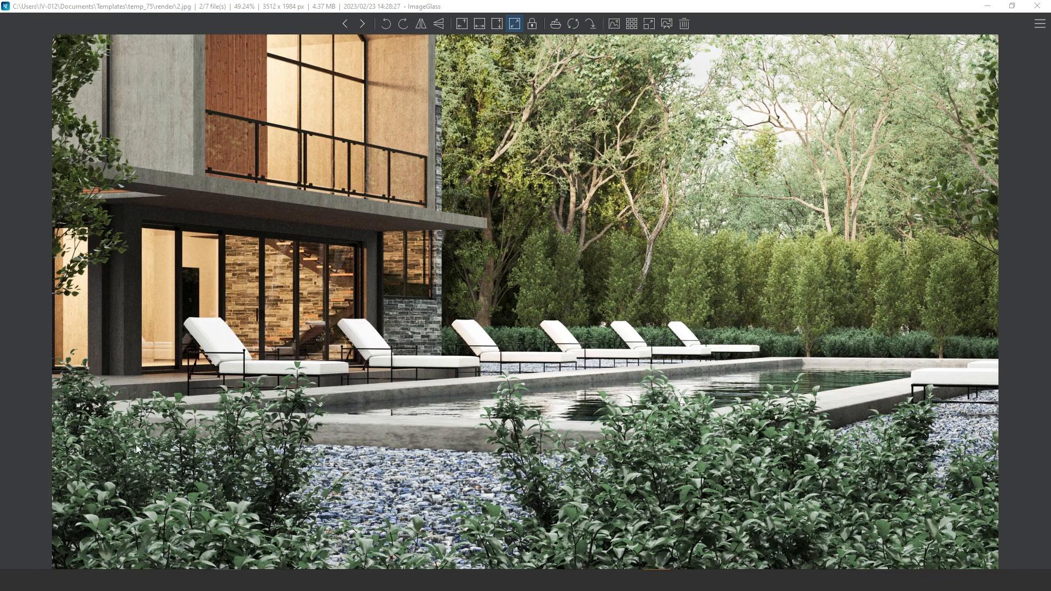
Step: Browse through the house and pool renders in the image folder
{"action": "key", "text": "Right"}
{"action": "key", "text": "Right"}
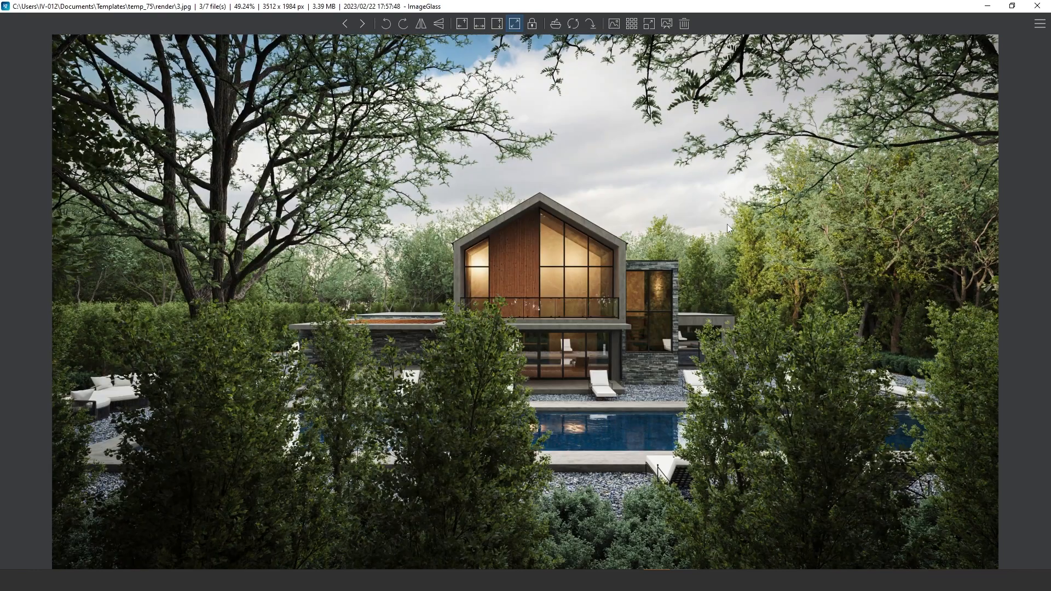
{"action": "key", "text": "Right"}
{"action": "key", "text": "Right"}
{"action": "key", "text": "Right"}
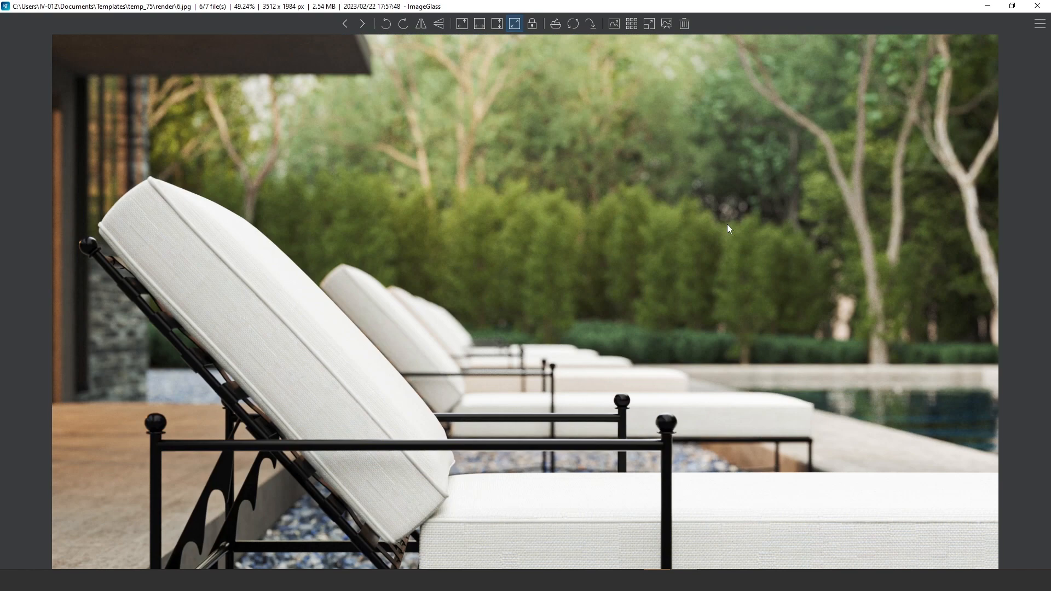
{"action": "key", "text": "Right"}
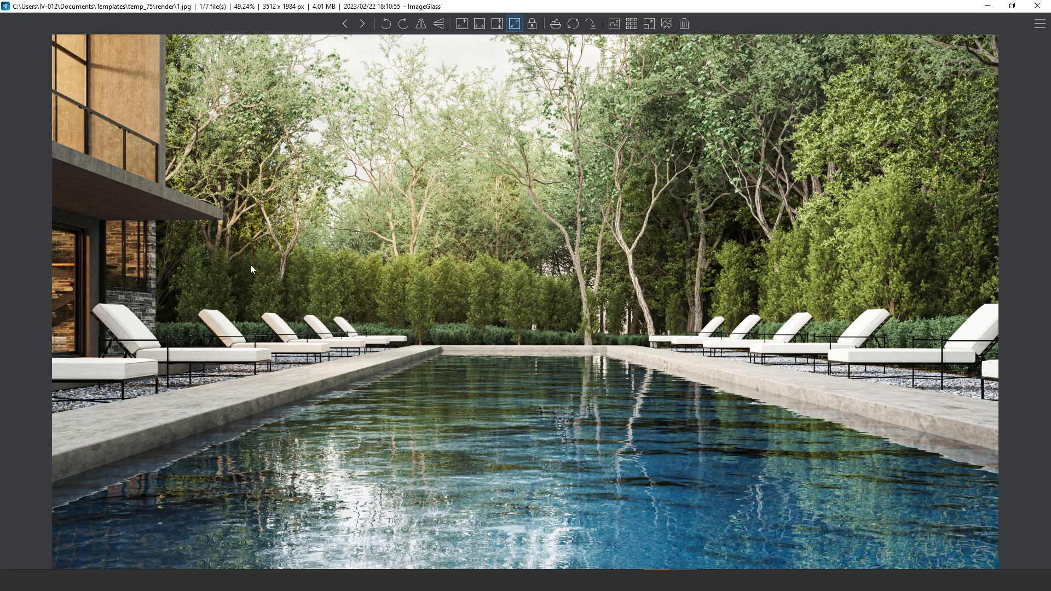
Step: Switch to the Blender window containing the tree and delete its leaves and its branches
{"action": "left_click", "coordinate": [174, 579]}
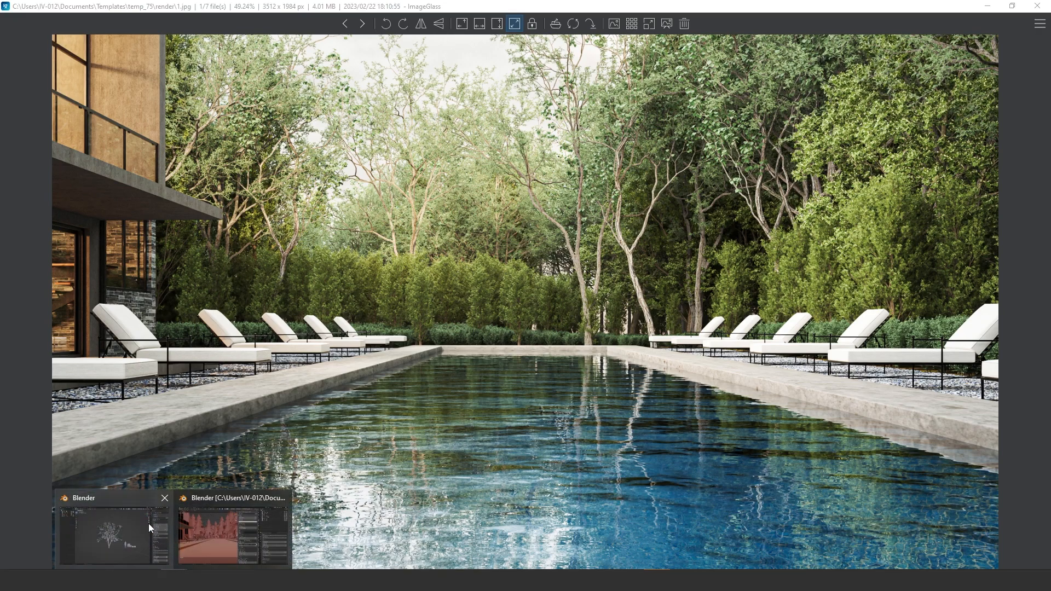
{"action": "left_click", "coordinate": [146, 524]}
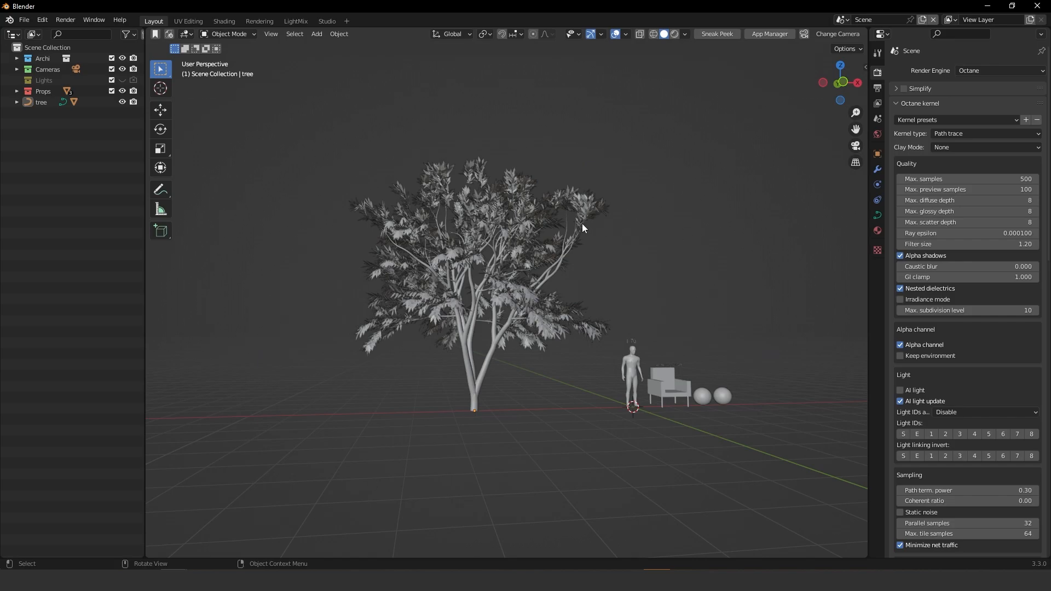
{"action": "left_click", "coordinate": [517, 291]}
{"action": "middle_click_drag", "start_coordinate": [517, 290], "coordinate": [539, 307]}
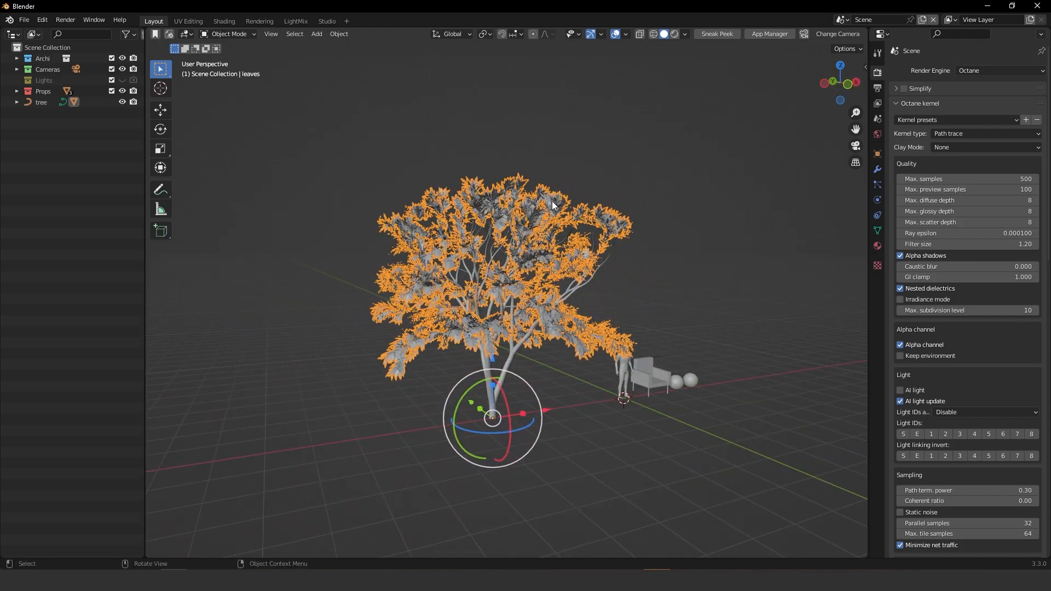
{"action": "mouse_move", "coordinate": [506, 351]}
{"action": "middle_mouse_down"}
{"action": "mouse_move", "coordinate": [418, 357]}
{"action": "mouse_move", "coordinate": [493, 347]}
{"action": "middle_mouse_up"}
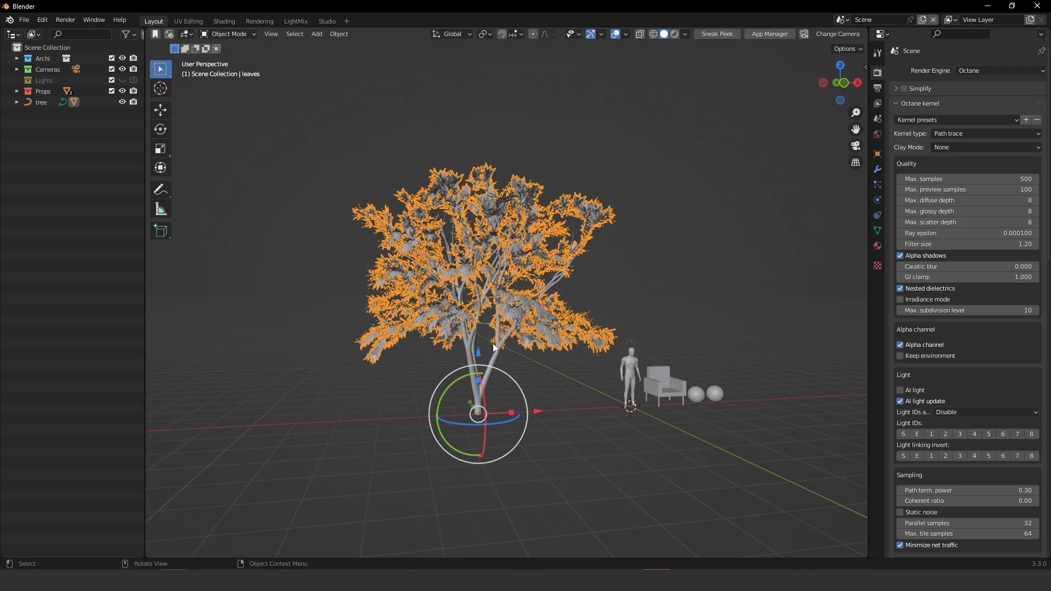
{"action": "key", "text": "Delete"}
{"action": "left_click", "coordinate": [517, 229]}
{"action": "key", "text": "Delete"}
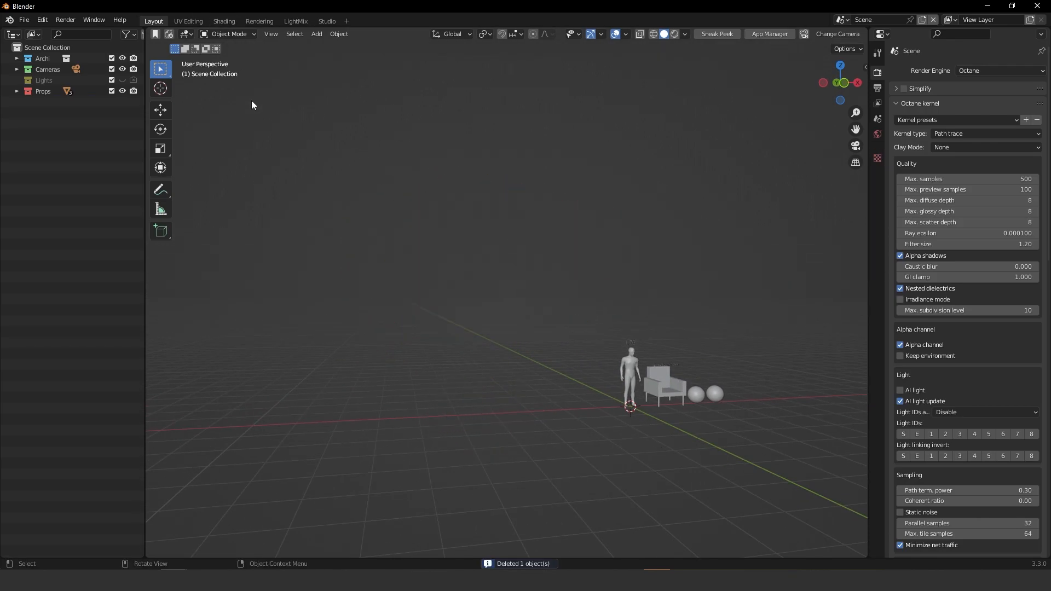
Step: Check in the preferences that the Sapling Tree Gen add-on is enabled, and close the preferences
{"action": "left_click", "coordinate": [39, 21]}
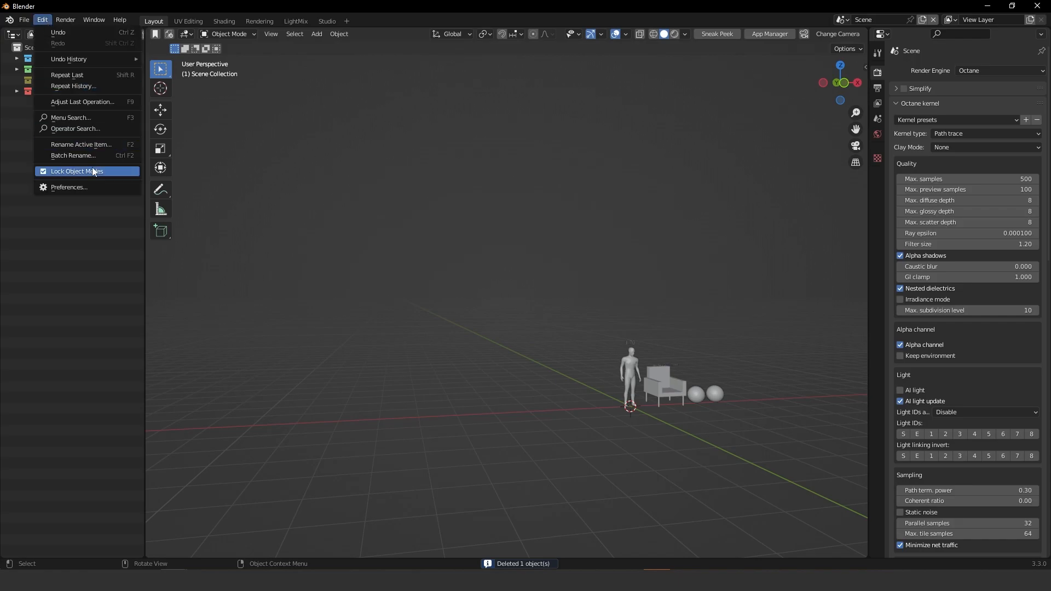
{"action": "left_click", "coordinate": [67, 187]}
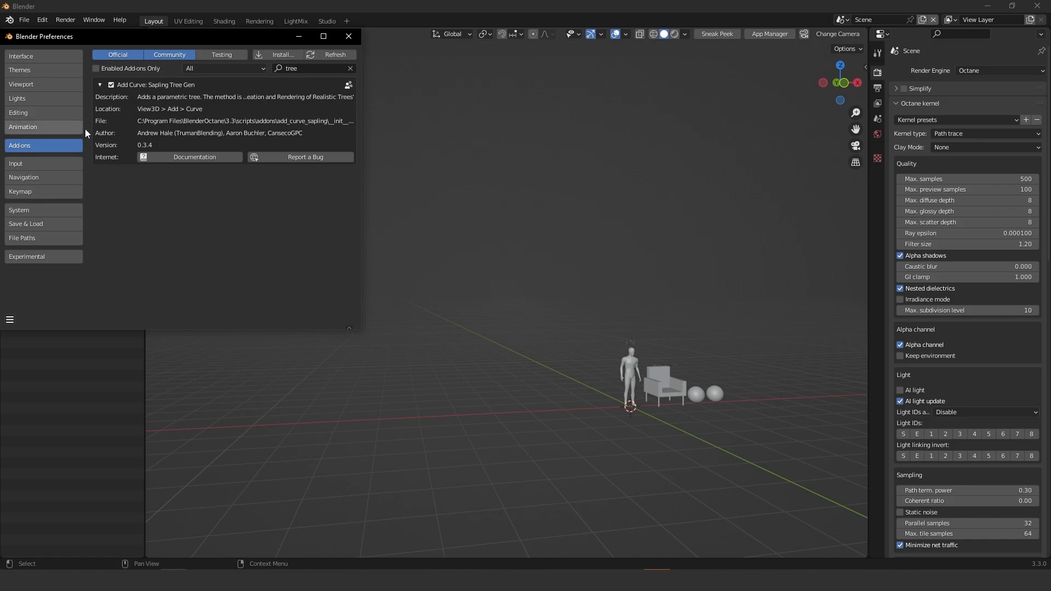
{"action": "left_click", "coordinate": [288, 69]}
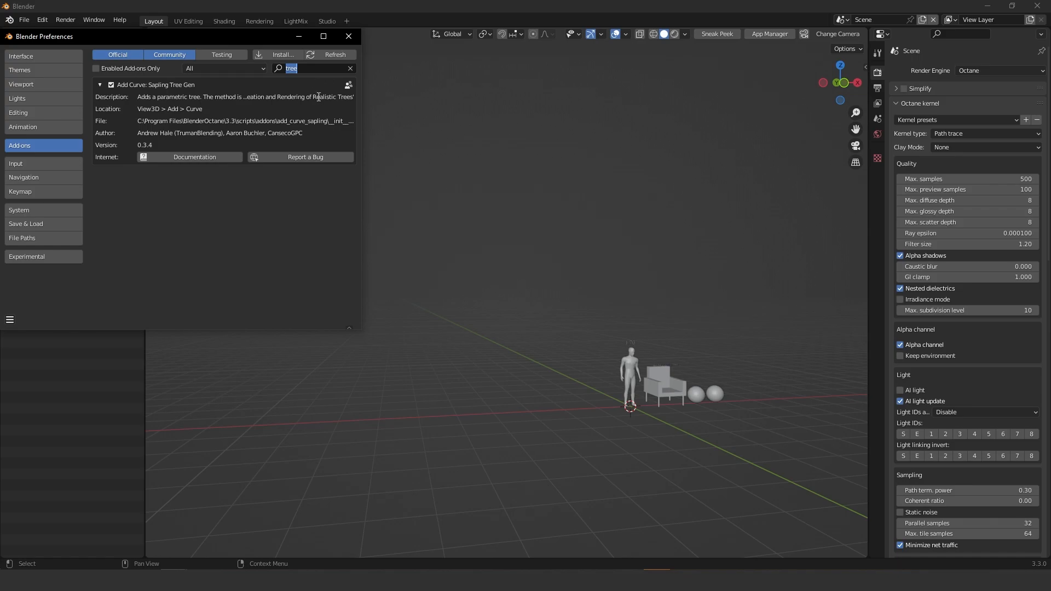
{"action": "left_click", "coordinate": [348, 36]}
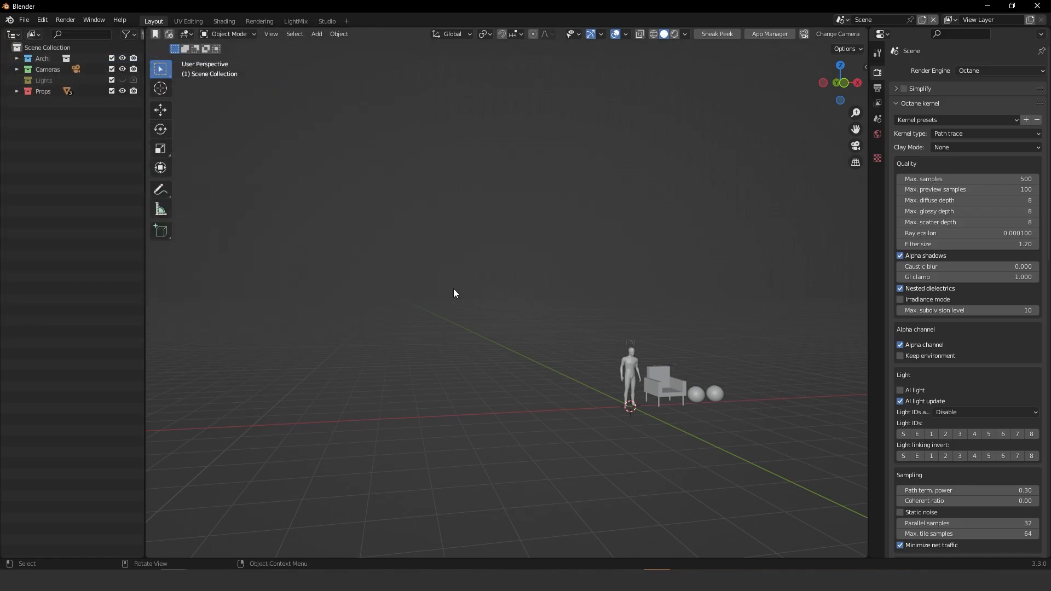
Step: Add a Sapling Tree Gen curve to the scene
{"action": "key", "text": "shift+a"}
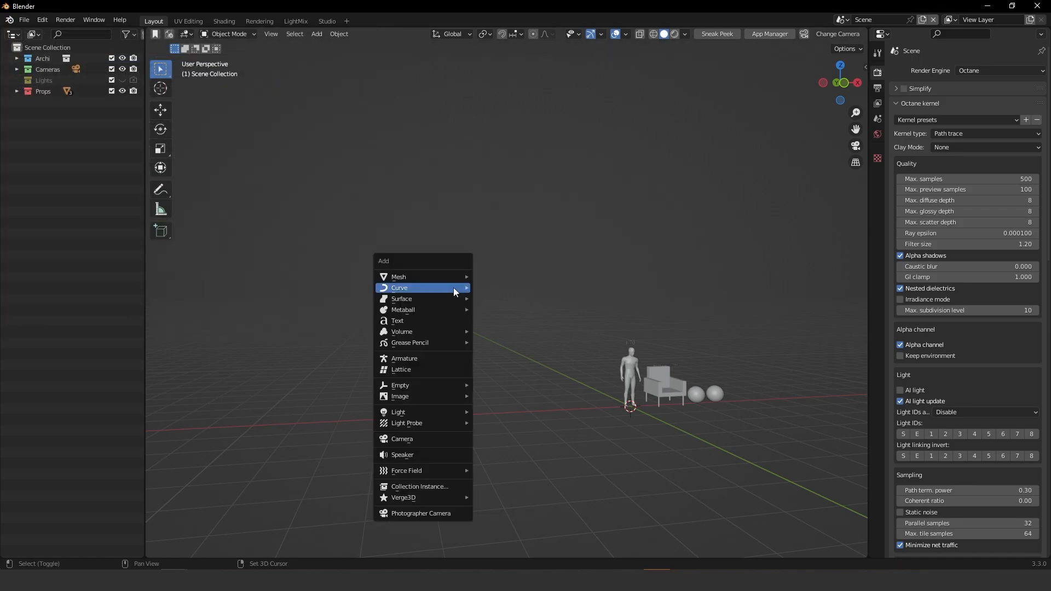
{"action": "mouse_move", "coordinate": [453, 289]}
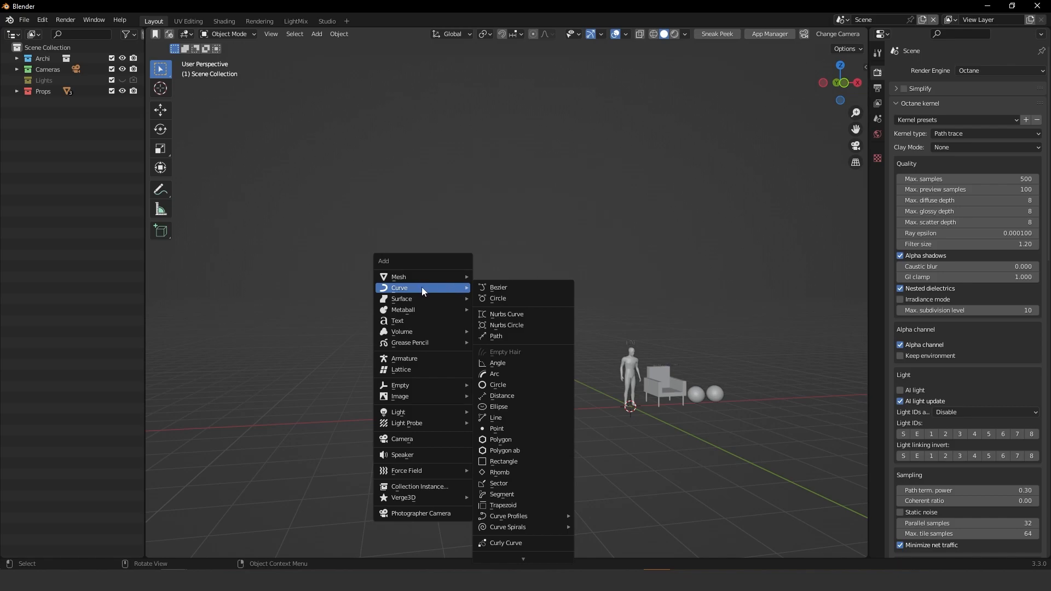
{"action": "scroll", "coordinate": [561, 509], "scroll_direction": "down", "scroll_amount": 5}
{"action": "scroll", "coordinate": [553, 531], "scroll_direction": "down", "scroll_amount": 6}
{"action": "scroll", "coordinate": [551, 534], "scroll_direction": "down", "scroll_amount": 4}
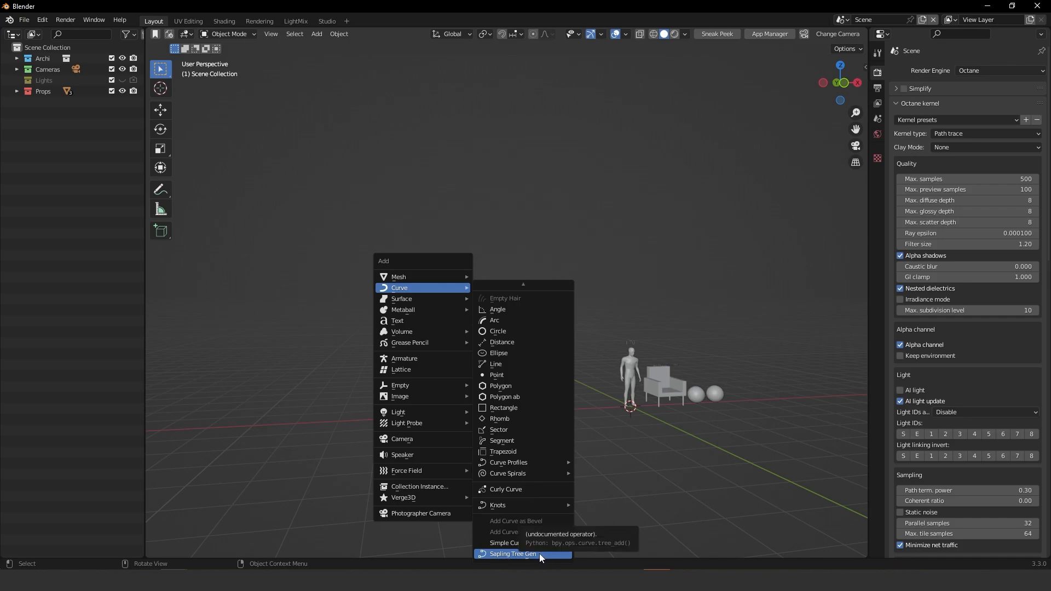
{"action": "left_click", "coordinate": [499, 554]}
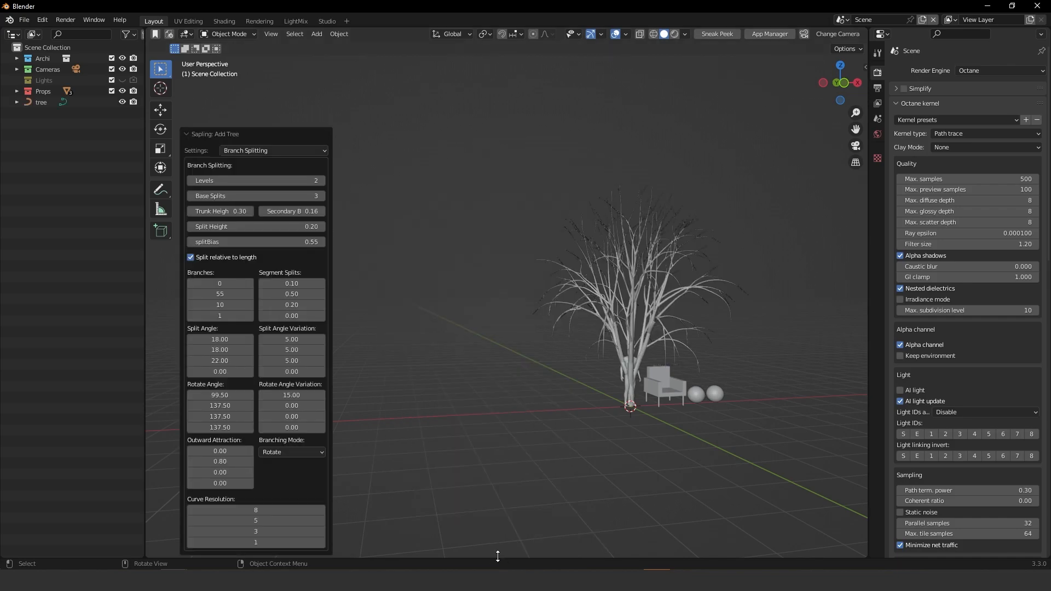
Step: Show the Geometry settings of the new sapling tree
{"action": "middle_click_drag", "start_coordinate": [711, 389], "coordinate": [664, 370]}
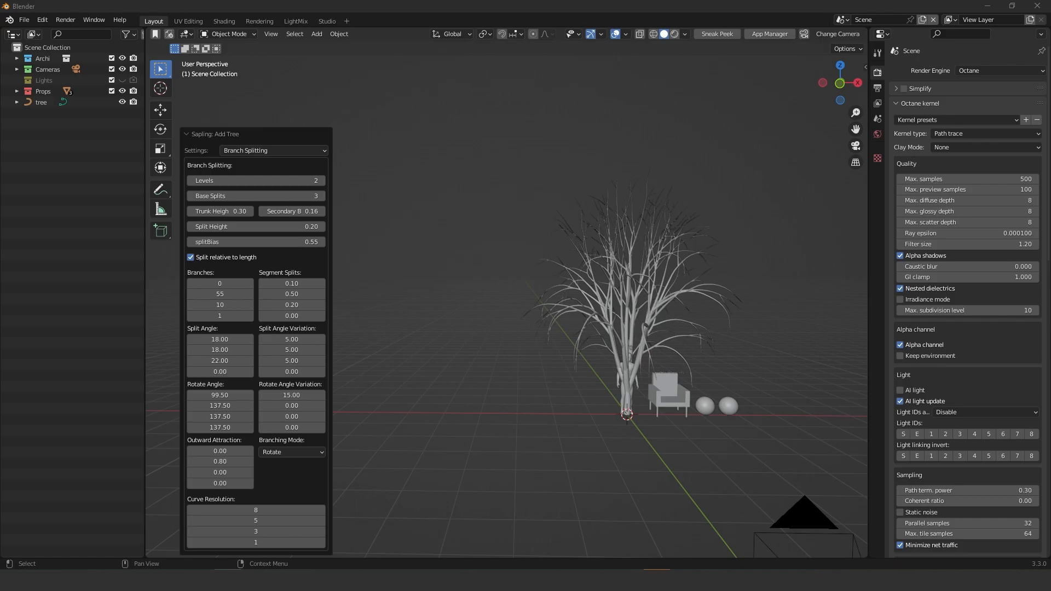
{"action": "left_click", "coordinate": [284, 152]}
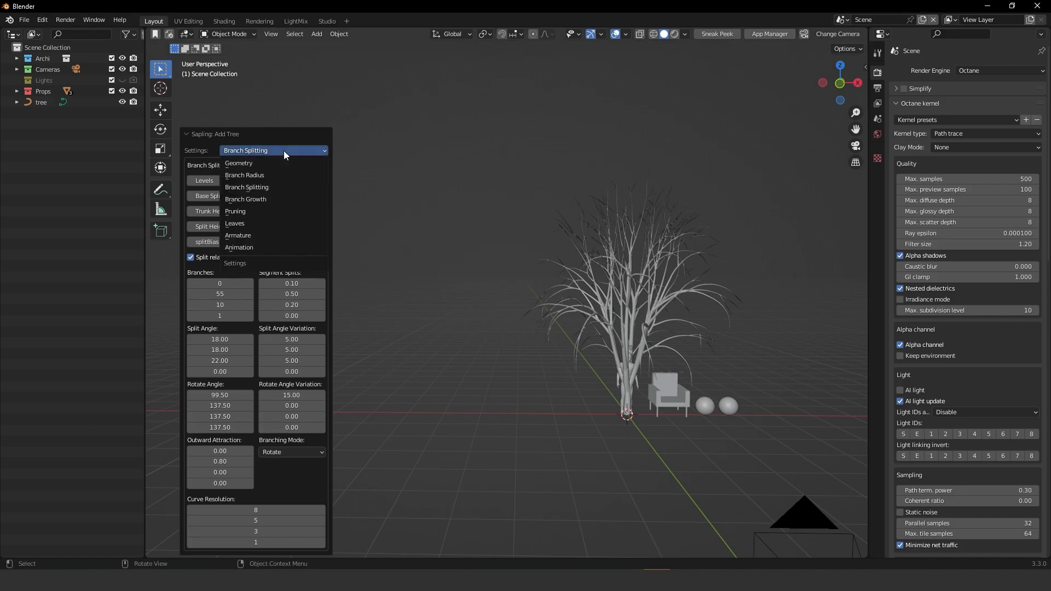
{"action": "left_click", "coordinate": [247, 187]}
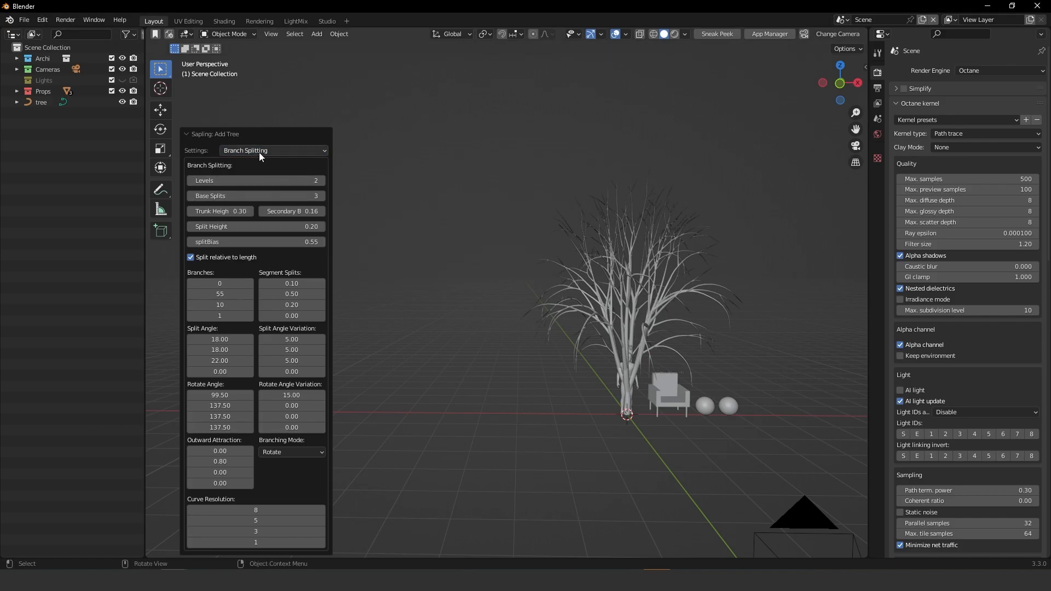
{"action": "left_click", "coordinate": [258, 152]}
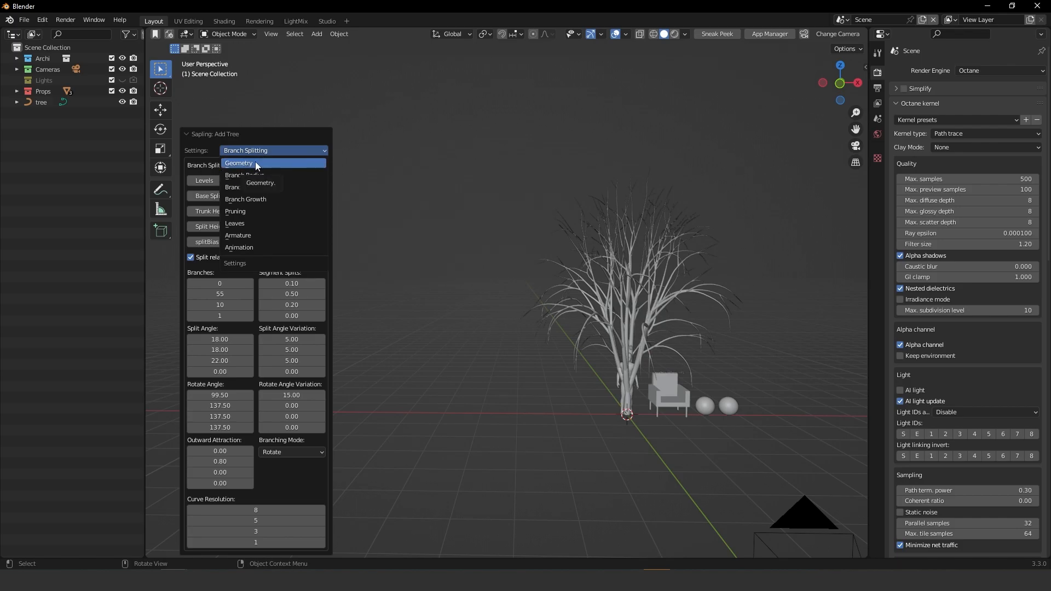
{"action": "left_click", "coordinate": [245, 164]}
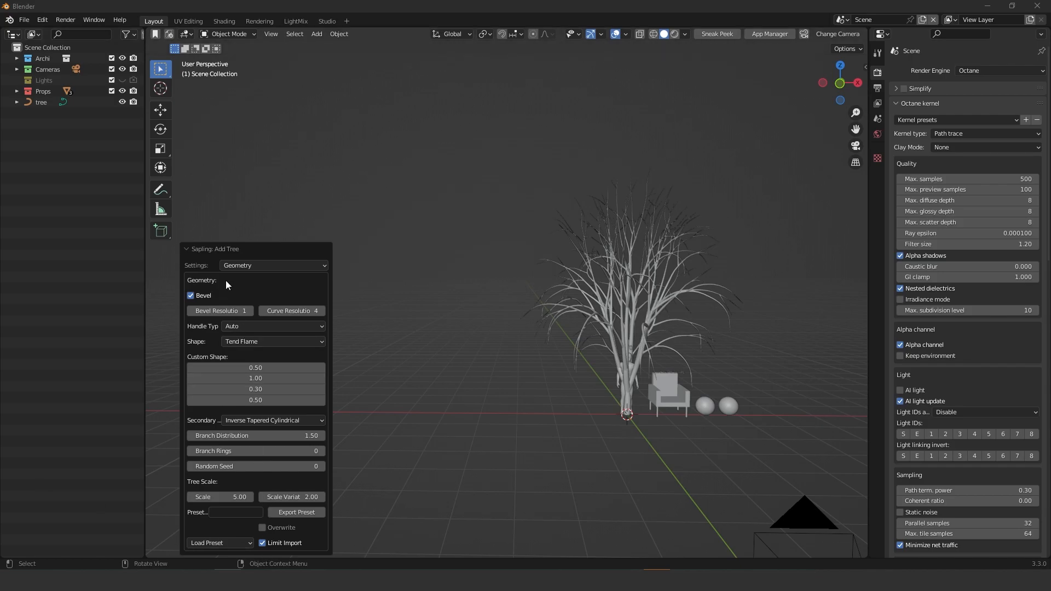
Step: Turn Bevel off and examine the bare branch curves of the tree up close
{"action": "left_click", "coordinate": [190, 297]}
{"action": "left_click", "coordinate": [189, 297]}
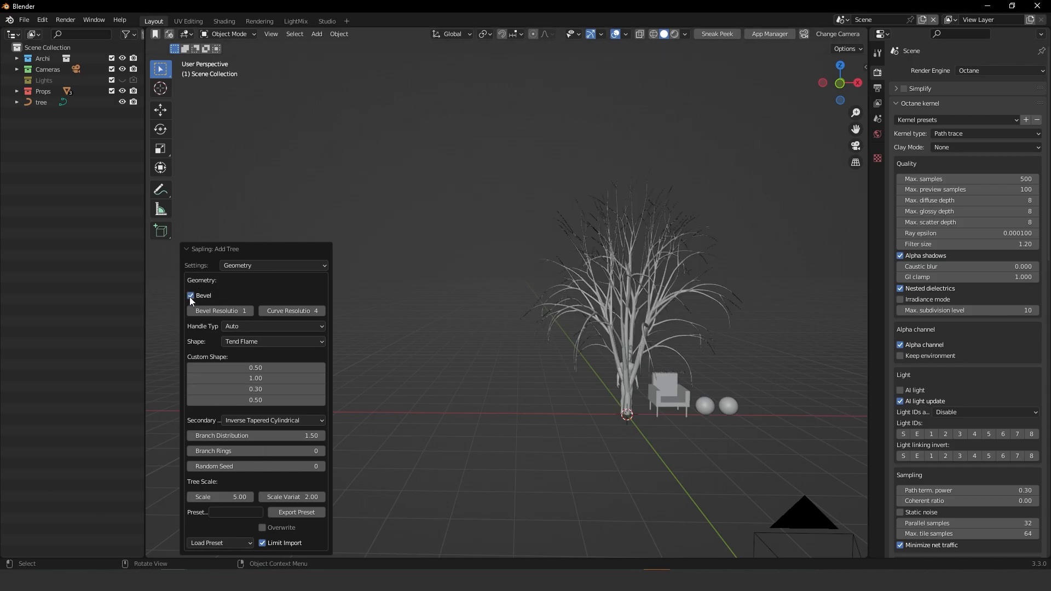
{"action": "left_click", "coordinate": [190, 297]}
{"action": "left_click", "coordinate": [190, 296]}
{"action": "left_click", "coordinate": [189, 297]}
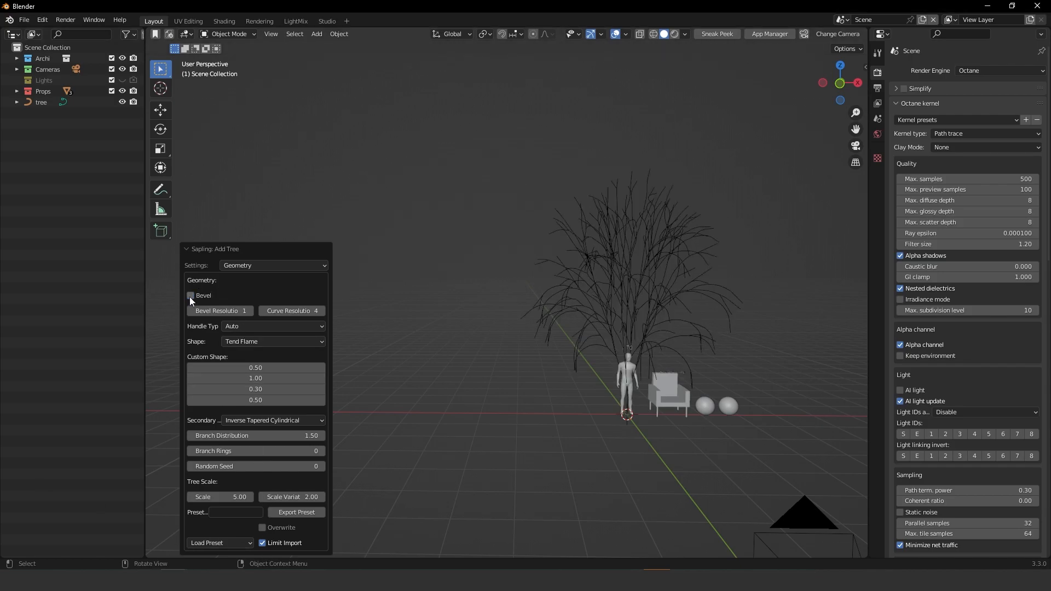
{"action": "scroll", "coordinate": [679, 284], "scroll_direction": "up", "scroll_amount": 5}
{"action": "middle_click_drag", "start_coordinate": [767, 275], "coordinate": [665, 292], "text": "shift"}
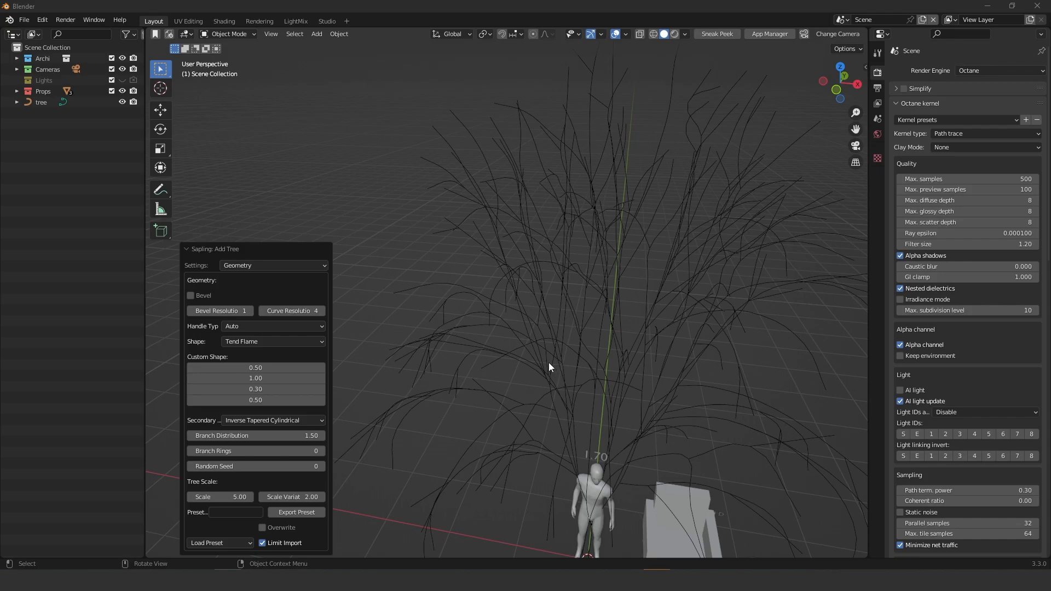
{"action": "left_click", "coordinate": [301, 265]}
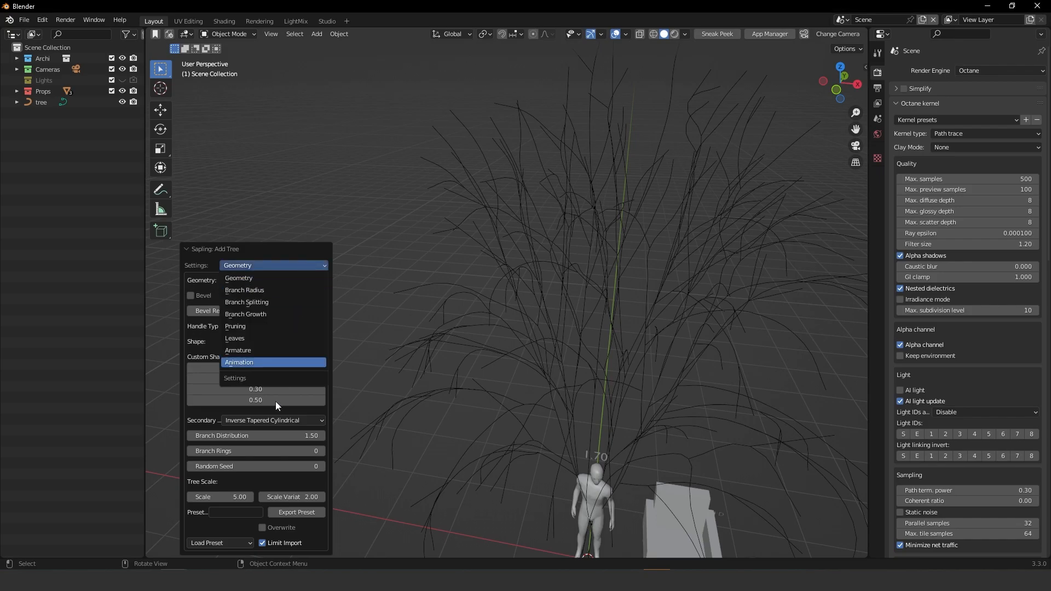
{"action": "left_click", "coordinate": [244, 268]}
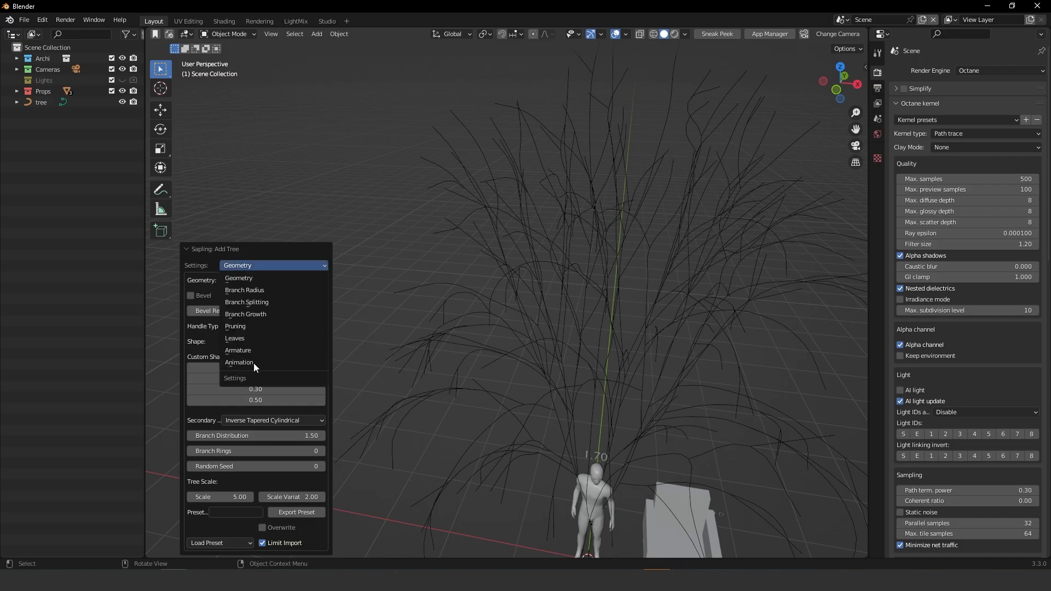
{"action": "left_click", "coordinate": [254, 265]}
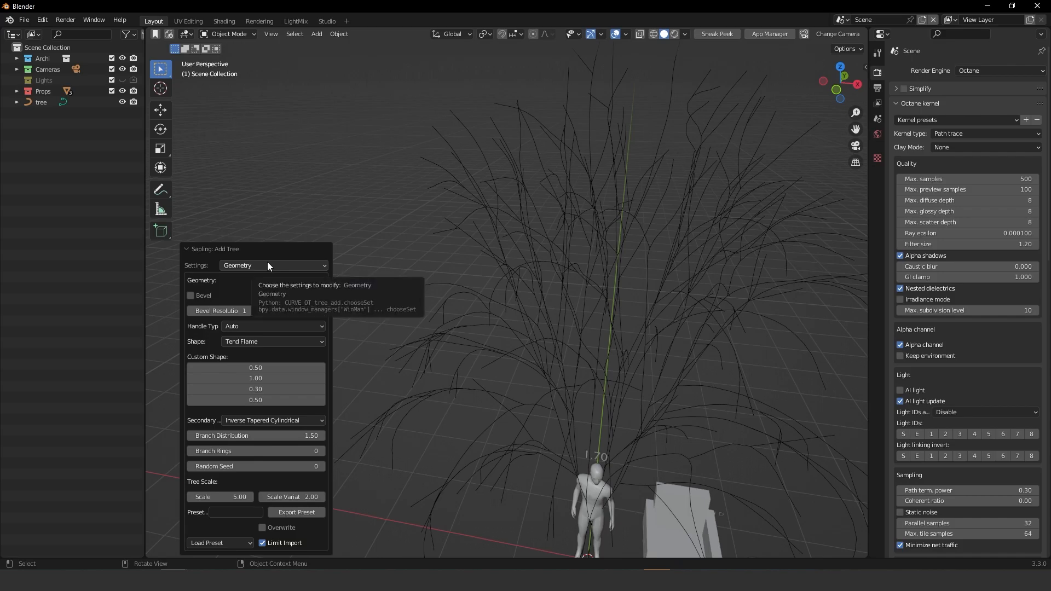
{"action": "left_click", "coordinate": [267, 265]}
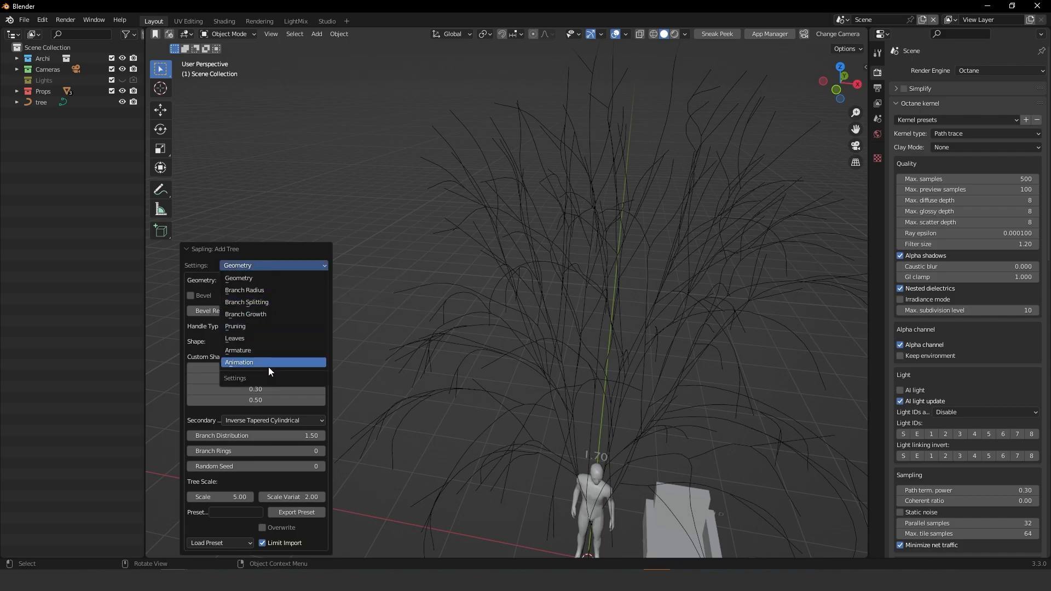
{"action": "left_click", "coordinate": [271, 265]}
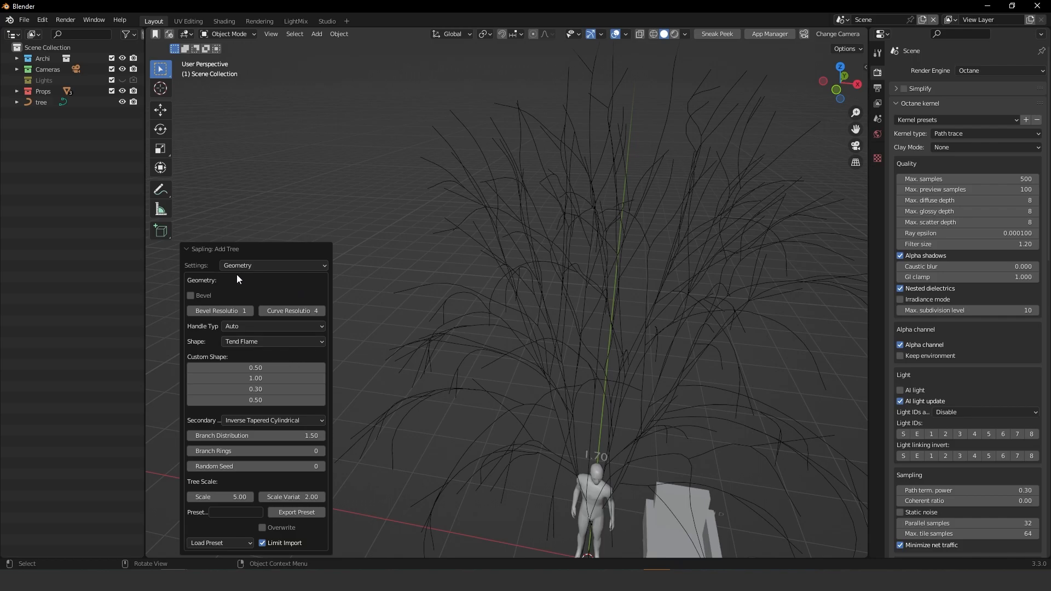
Step: Turn Bevel back on and raise the Bevel Resolution of the branches to 3
{"action": "left_click", "coordinate": [190, 296]}
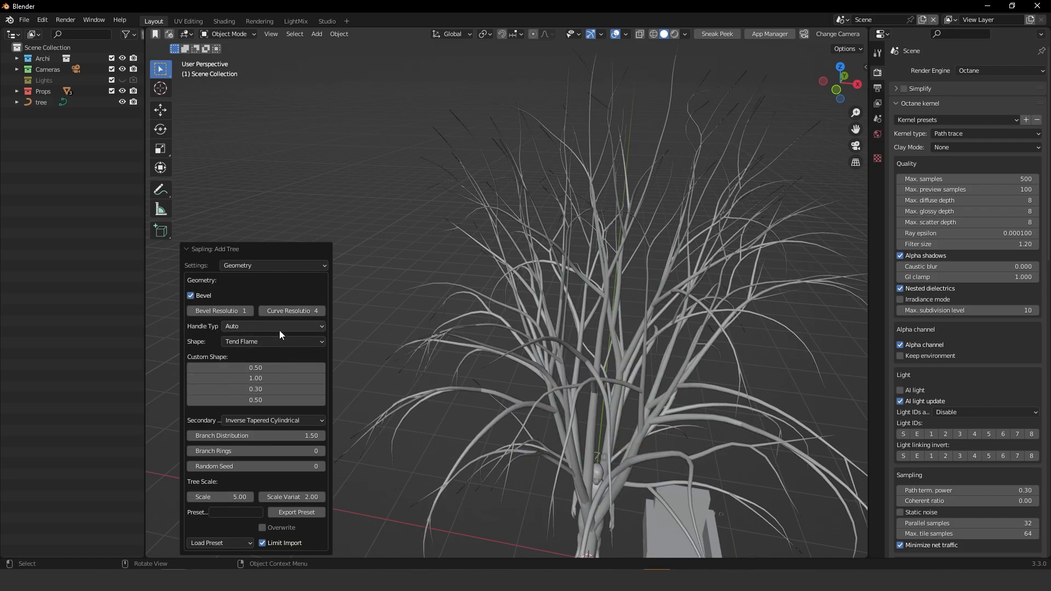
{"action": "middle_click_drag", "start_coordinate": [625, 392], "coordinate": [569, 323], "text": "shift"}
{"action": "scroll", "coordinate": [578, 325], "scroll_direction": "up", "scroll_amount": 3}
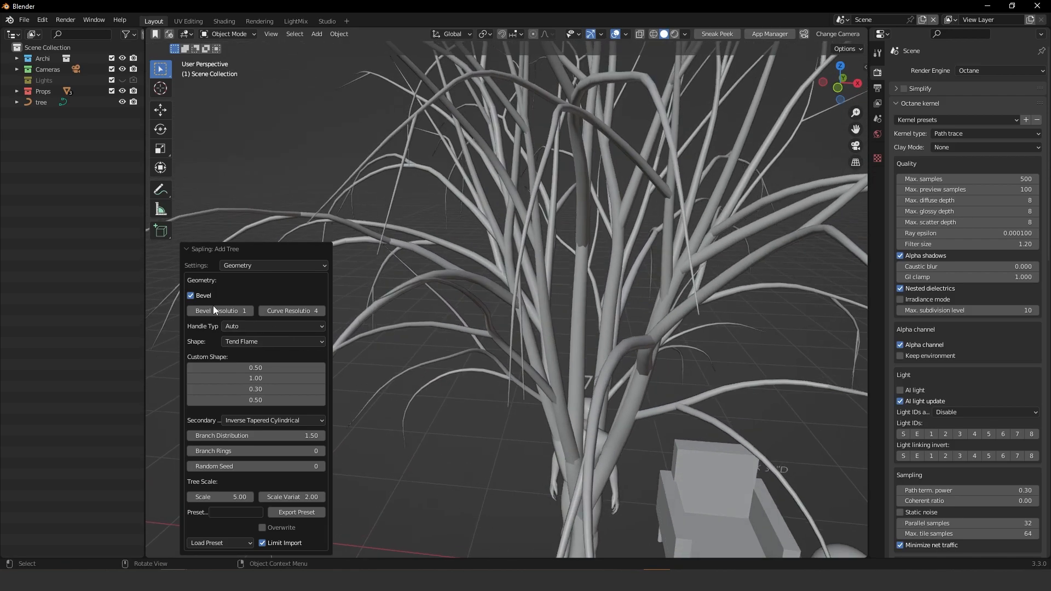
{"action": "left_click", "coordinate": [250, 311]}
{"action": "left_click", "coordinate": [250, 311]}
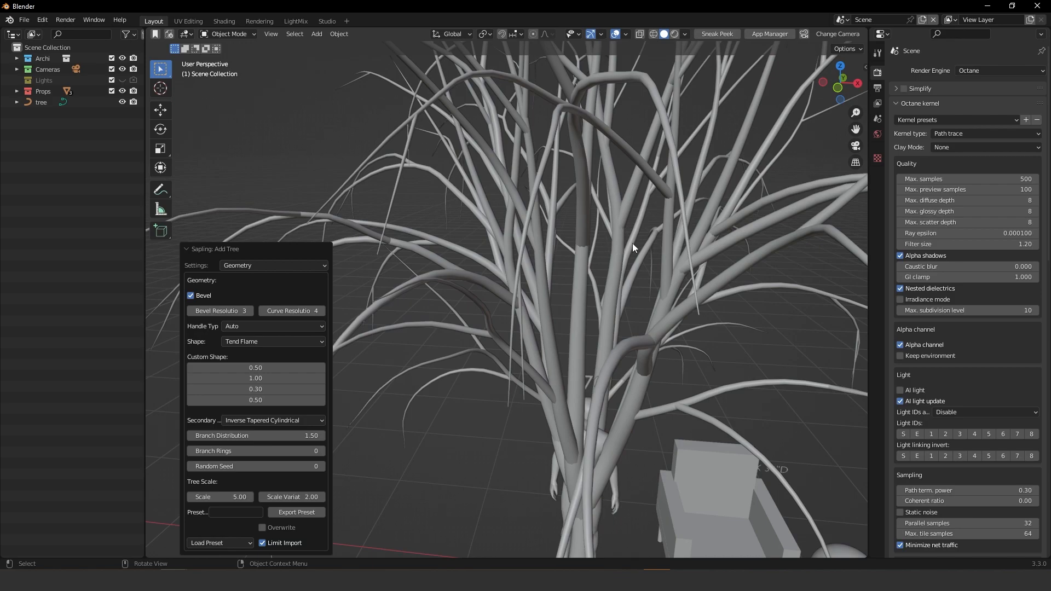
Step: Display the viewport in wireframe and set the tree's Bevel Resolution to 1
{"action": "key", "text": "shift+z"}
{"action": "left_click", "coordinate": [191, 311]}
{"action": "left_click", "coordinate": [191, 312]}
{"action": "left_click", "coordinate": [252, 309]}
{"action": "left_click", "coordinate": [191, 311]}
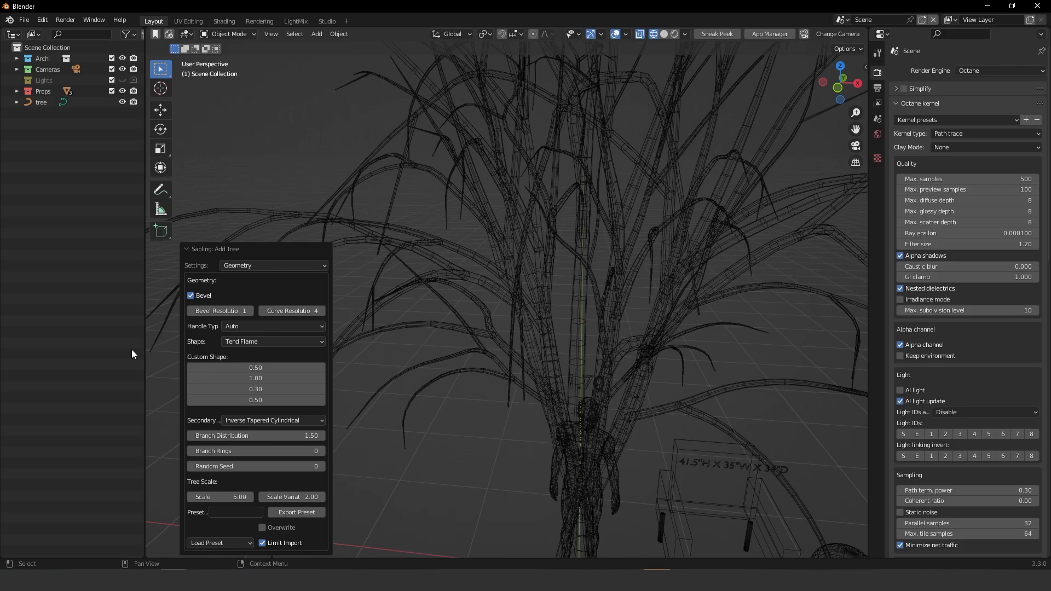
Step: Try out other Branch Distribution, Branch Rings and Random Seed values on the tree, cancelling each change
{"action": "left_click_drag", "start_coordinate": [257, 436], "coordinate": [299, 436]}
{"action": "right_click", "coordinate": [226, 438]}
{"action": "left_click_drag", "start_coordinate": [226, 452], "coordinate": [306, 452]}
{"action": "right_click", "coordinate": [226, 452]}
{"action": "left_click_drag", "start_coordinate": [226, 466], "coordinate": [249, 466]}
{"action": "right_click", "coordinate": [226, 466]}
Step: Try out a different Scale for the tree and cancel the change
{"action": "scroll", "coordinate": [589, 316], "scroll_direction": "down", "scroll_amount": 2}
{"action": "mouse_move", "coordinate": [242, 501]}
{"action": "left_mouse_down"}
{"action": "mouse_move", "coordinate": [266, 501]}
{"action": "mouse_move", "coordinate": [257, 501]}
{"action": "left_mouse_up"}
{"action": "right_click", "coordinate": [242, 500]}
Step: Load the white_birch preset for the tree and display the viewport in solid shading
{"action": "middle_click_drag", "start_coordinate": [562, 464], "coordinate": [546, 362], "text": "shift"}
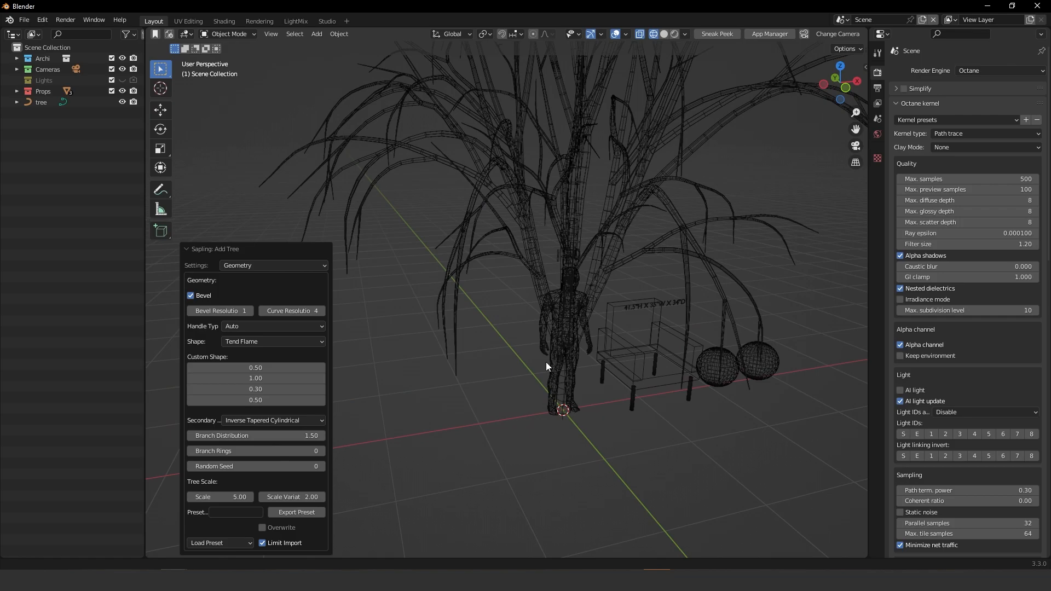
{"action": "left_click", "coordinate": [225, 542]}
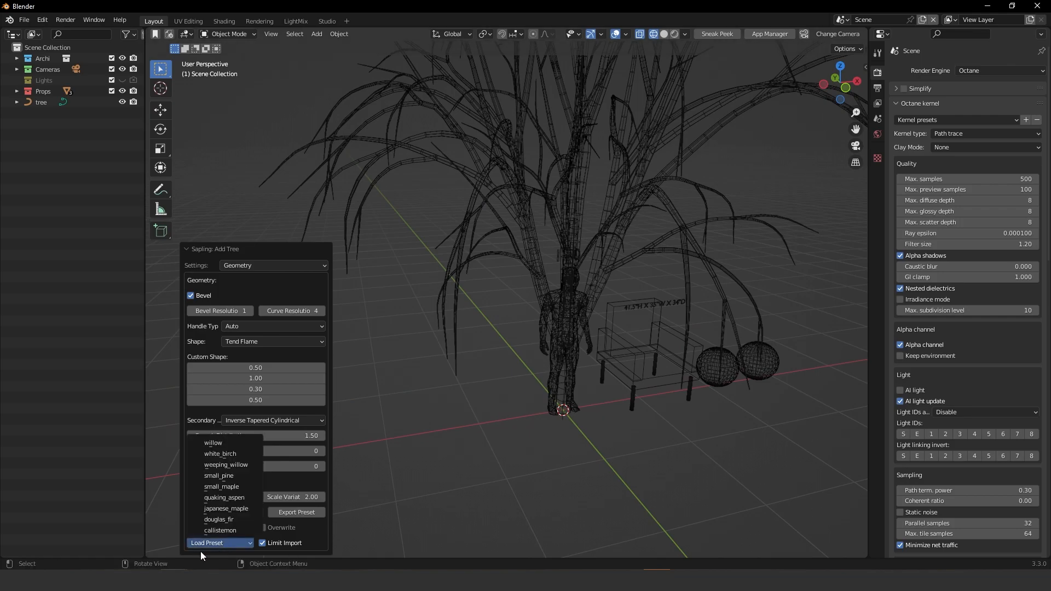
{"action": "left_click", "coordinate": [220, 543]}
{"action": "left_click", "coordinate": [220, 453]}
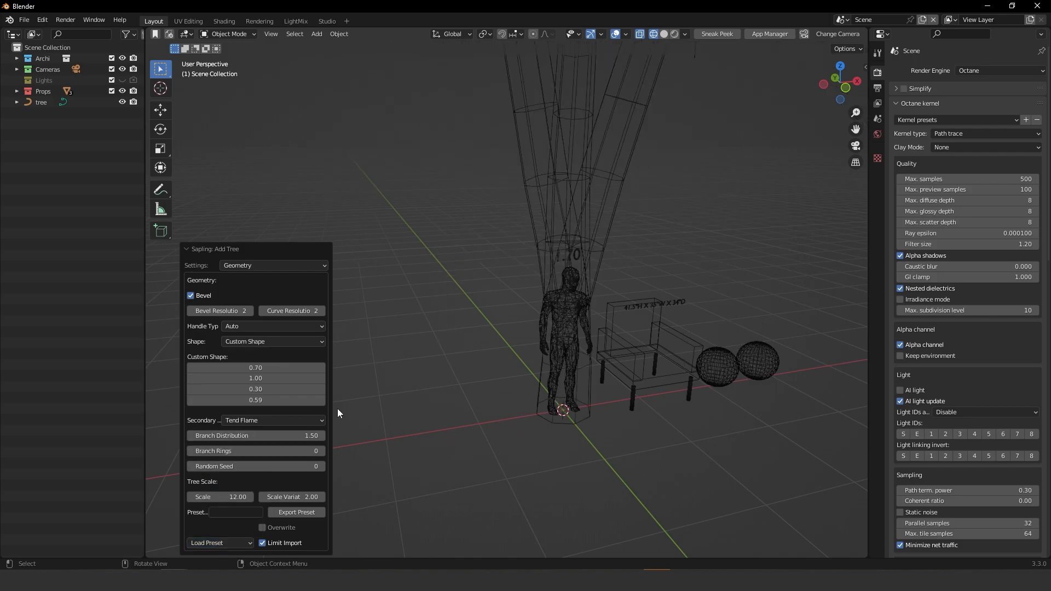
{"action": "scroll", "coordinate": [671, 294], "scroll_direction": "down", "scroll_amount": 8}
{"action": "key", "text": "shift+z"}
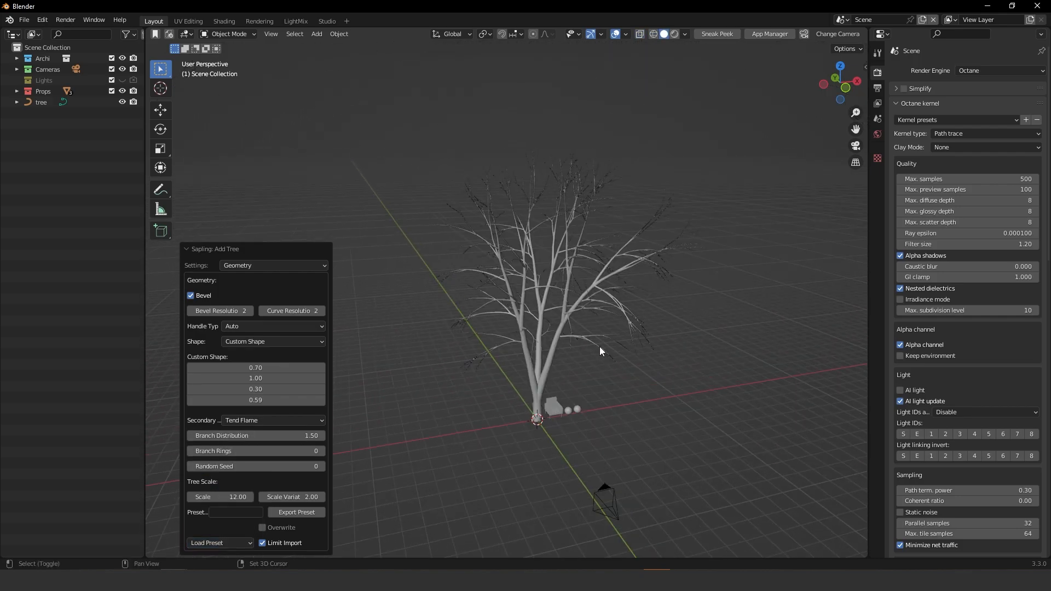
Step: Try out the weeping_willow, small_pine and small_maple presets on the tree
{"action": "left_click", "coordinate": [222, 544]}
{"action": "left_click", "coordinate": [232, 465]}
{"action": "left_click", "coordinate": [242, 543]}
{"action": "left_click", "coordinate": [246, 479]}
{"action": "scroll", "coordinate": [584, 426], "scroll_direction": "up", "scroll_amount": 4}
{"action": "middle_click_drag", "start_coordinate": [584, 426], "coordinate": [569, 287], "text": "shift"}
{"action": "scroll", "coordinate": [569, 287], "scroll_direction": "up", "scroll_amount": 2}
{"action": "left_click", "coordinate": [245, 544]}
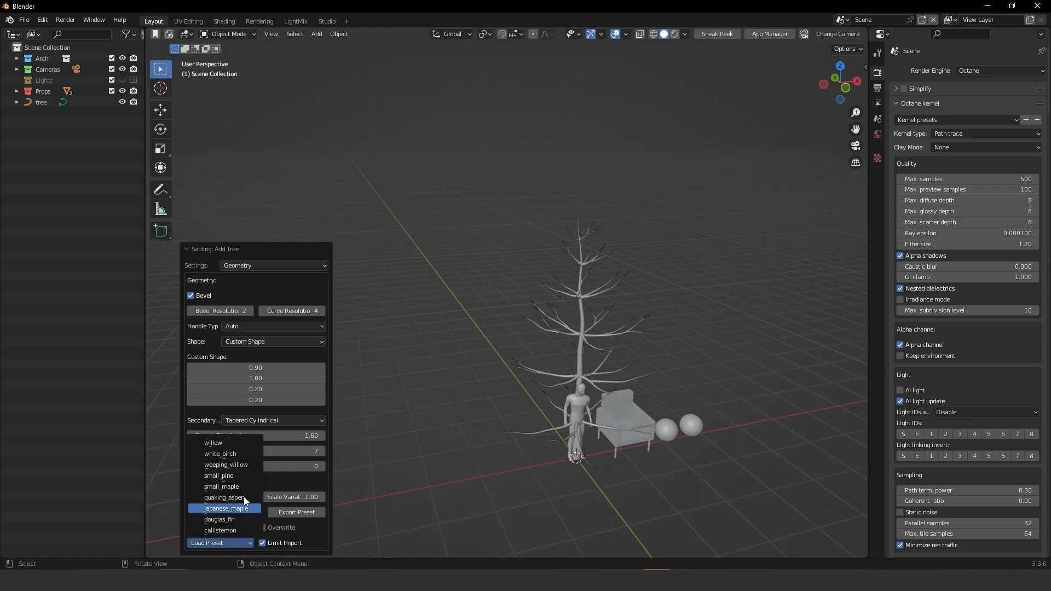
{"action": "left_click", "coordinate": [245, 488]}
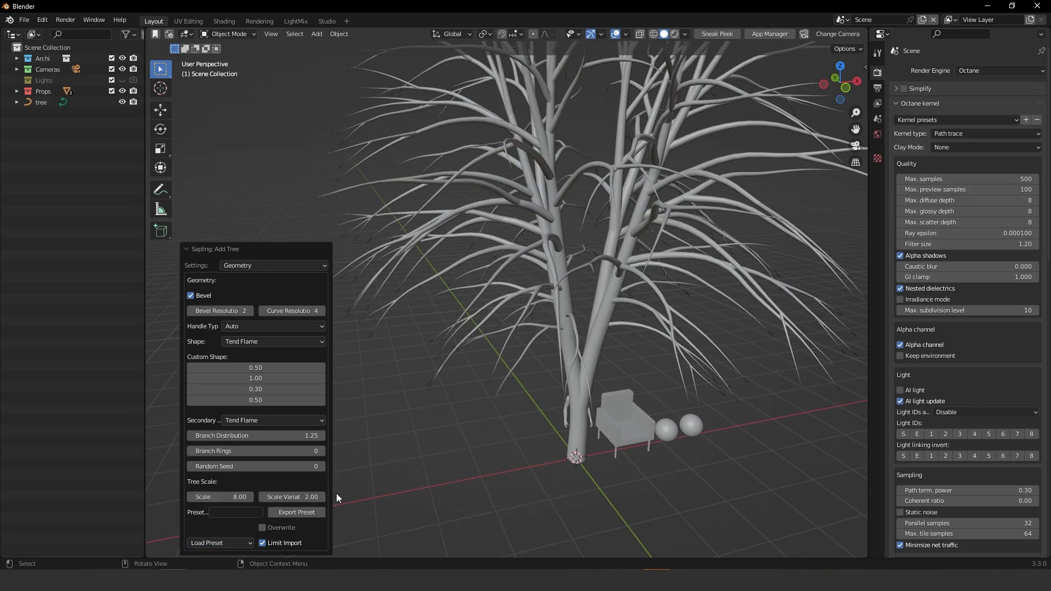
{"action": "scroll", "coordinate": [655, 292], "scroll_direction": "down", "scroll_amount": 2}
Step: Load the japanese_maple preset for the tree
{"action": "left_click", "coordinate": [229, 546]}
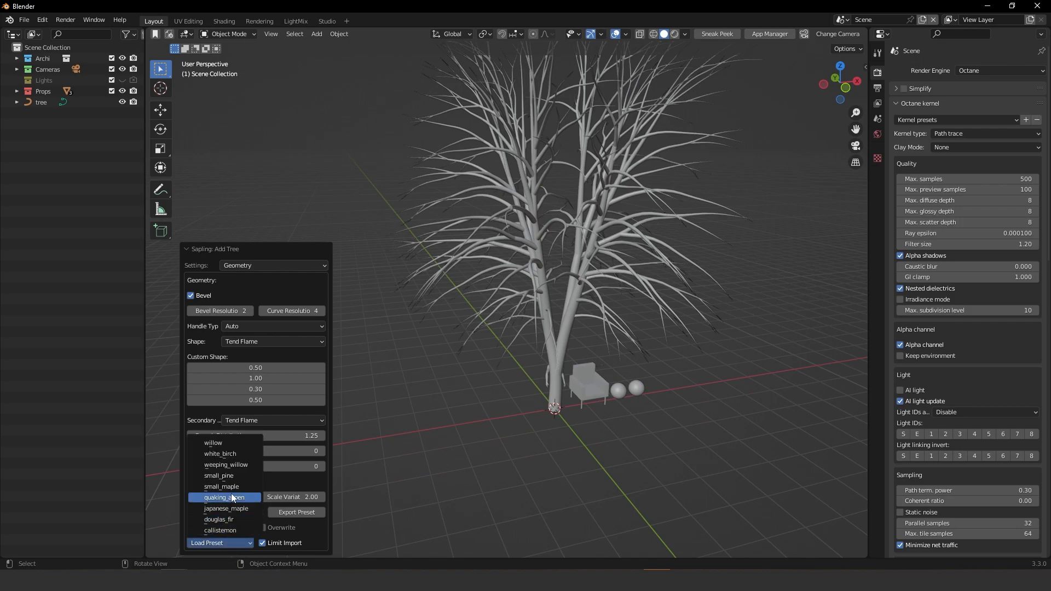
{"action": "left_click", "coordinate": [246, 509]}
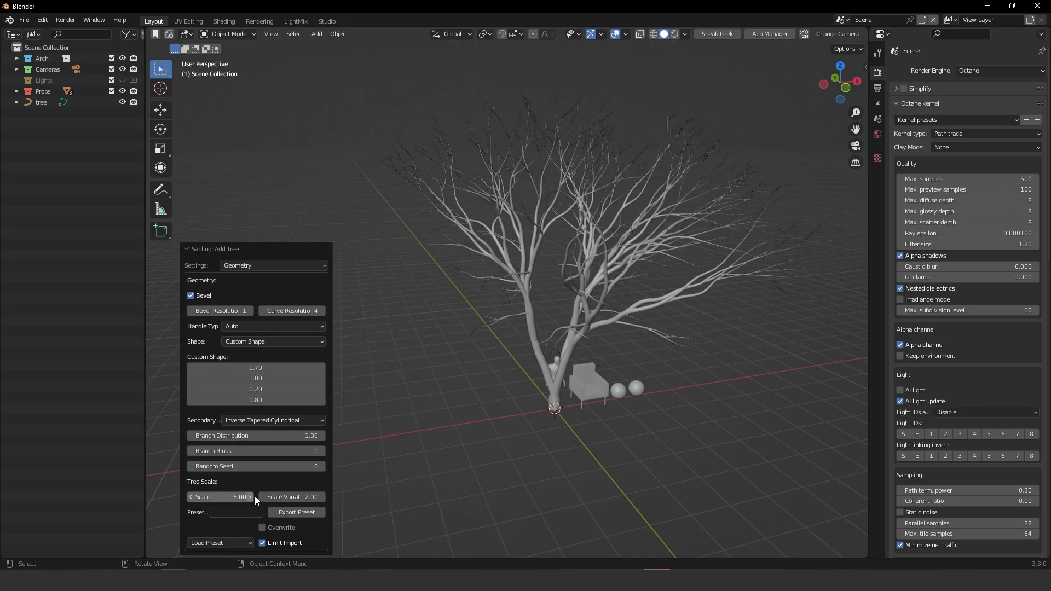
{"action": "left_click", "coordinate": [216, 544]}
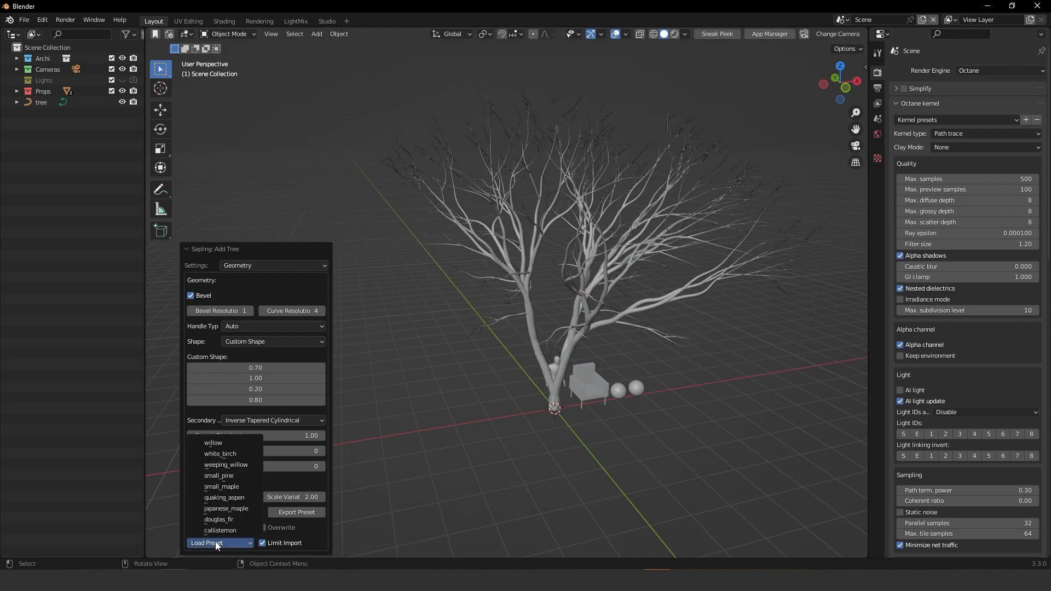
{"action": "middle_click_drag", "start_coordinate": [767, 264], "coordinate": [665, 286]}
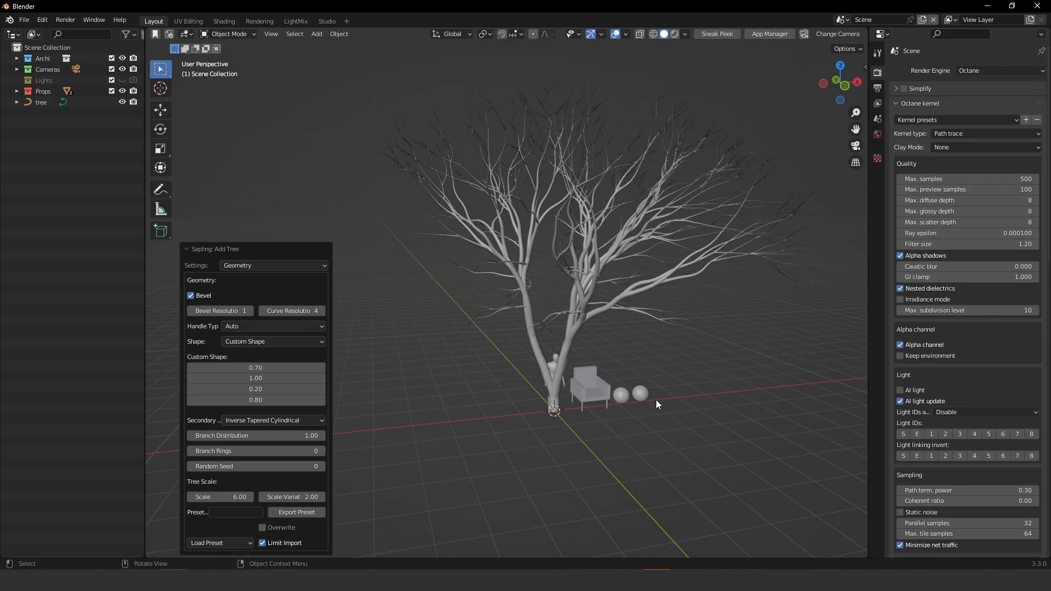
{"action": "middle_click_drag", "start_coordinate": [633, 280], "coordinate": [629, 252]}
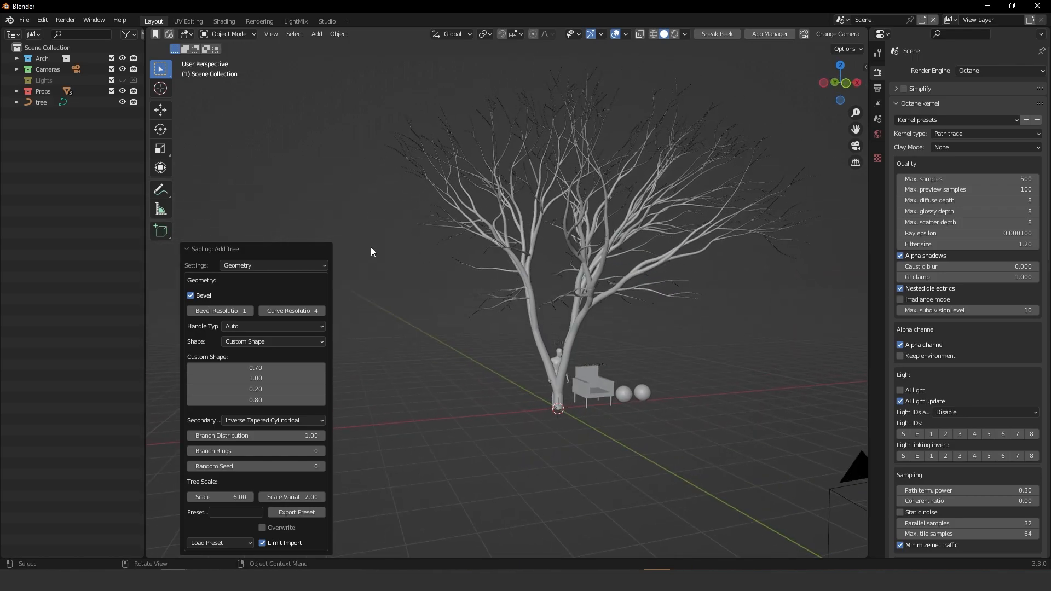
Step: Switch to the Leaves settings and turn on Show Leaves for the tree
{"action": "left_click", "coordinate": [264, 264]}
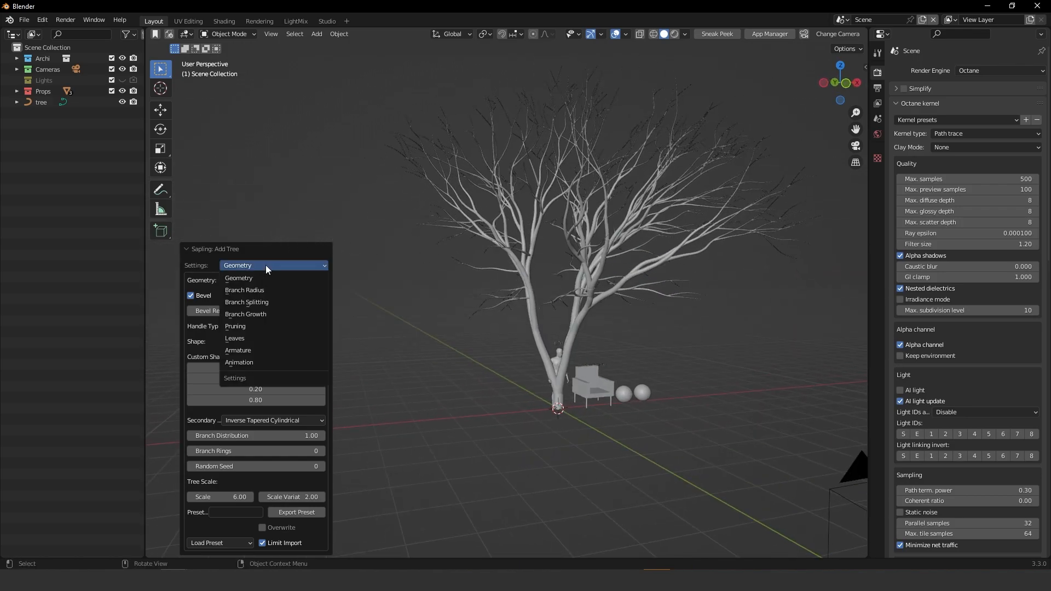
{"action": "left_click", "coordinate": [242, 338]}
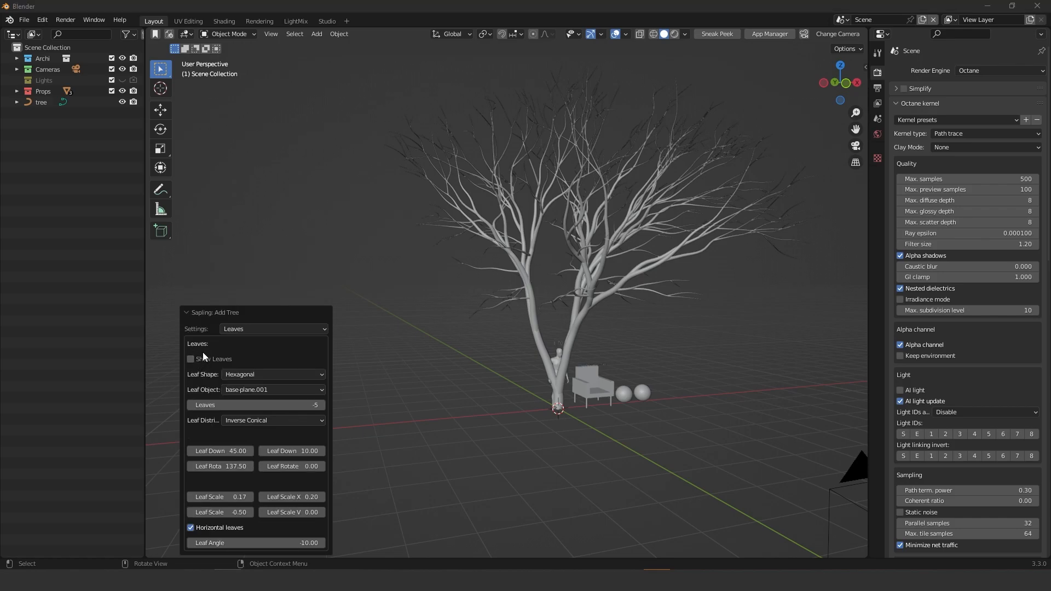
{"action": "left_click", "coordinate": [190, 359]}
{"action": "scroll", "coordinate": [592, 223], "scroll_direction": "up", "scroll_amount": 2}
{"action": "scroll", "coordinate": [554, 274], "scroll_direction": "up", "scroll_amount": 6}
{"action": "middle_click_drag", "start_coordinate": [601, 367], "coordinate": [551, 345]}
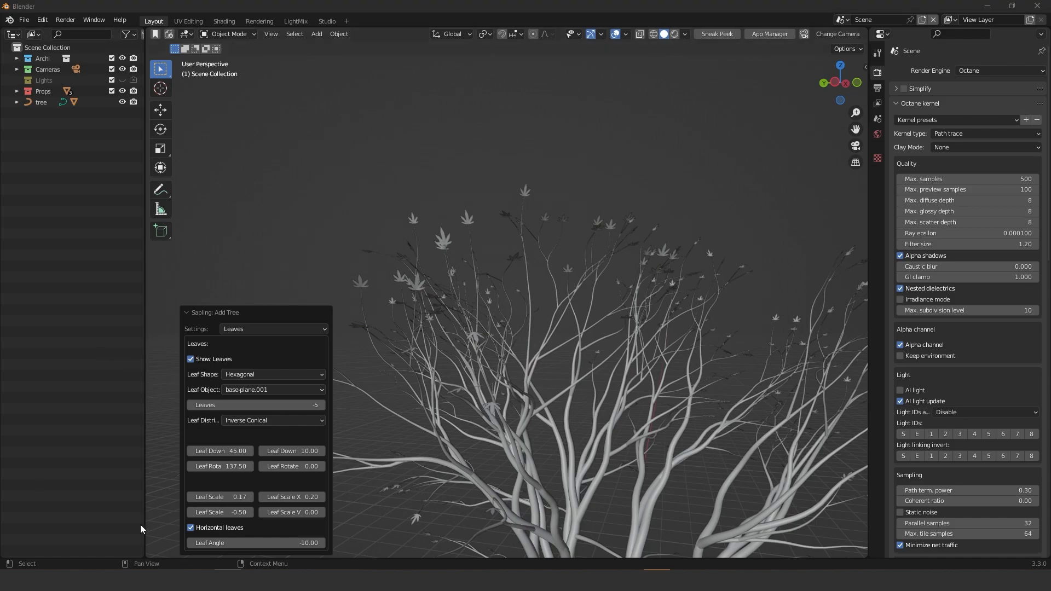
Step: Raise the number of leaves on the tree to 100
{"action": "left_click", "coordinate": [324, 406]}
{"action": "left_click", "coordinate": [324, 405]}
{"action": "left_click", "coordinate": [324, 406]}
{"action": "left_click", "coordinate": [324, 406]}
{"action": "left_click", "coordinate": [324, 406]}
{"action": "left_click", "coordinate": [324, 405]}
{"action": "left_click", "coordinate": [324, 406]}
{"action": "left_click", "coordinate": [324, 406]}
{"action": "left_click", "coordinate": [324, 405]}
{"action": "left_click", "coordinate": [324, 405]}
{"action": "left_click", "coordinate": [324, 405]}
{"action": "left_click", "coordinate": [324, 405]}
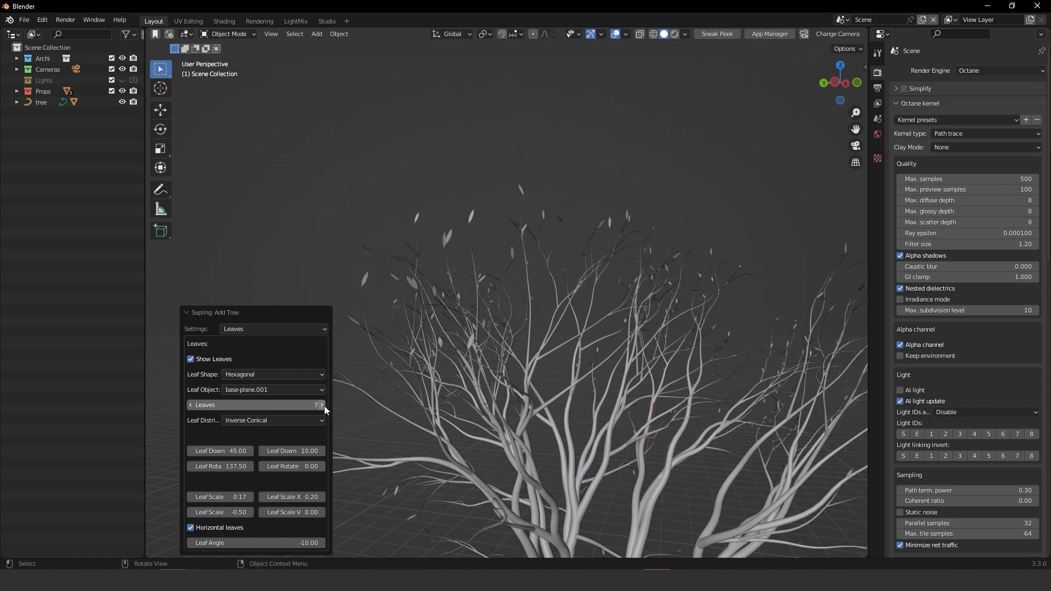
{"action": "left_click", "coordinate": [324, 406]}
{"action": "left_click", "coordinate": [324, 406]}
{"action": "left_click", "coordinate": [324, 406]}
{"action": "left_click", "coordinate": [324, 406]}
{"action": "left_click", "coordinate": [324, 405]}
{"action": "left_click", "coordinate": [324, 405]}
{"action": "left_click", "coordinate": [324, 406]}
{"action": "left_click", "coordinate": [324, 406]}
{"action": "left_click", "coordinate": [324, 405]}
{"action": "left_click", "coordinate": [324, 405]}
{"action": "left_click", "coordinate": [324, 405]}
{"action": "left_click", "coordinate": [324, 405]}
{"action": "left_click", "coordinate": [324, 406]}
{"action": "left_click", "coordinate": [324, 406]}
{"action": "left_click", "coordinate": [324, 406]}
{"action": "left_click", "coordinate": [324, 405]}
{"action": "left_click", "coordinate": [324, 406]}
{"action": "left_click", "coordinate": [324, 405]}
{"action": "left_click", "coordinate": [324, 406]}
{"action": "left_click", "coordinate": [324, 406]}
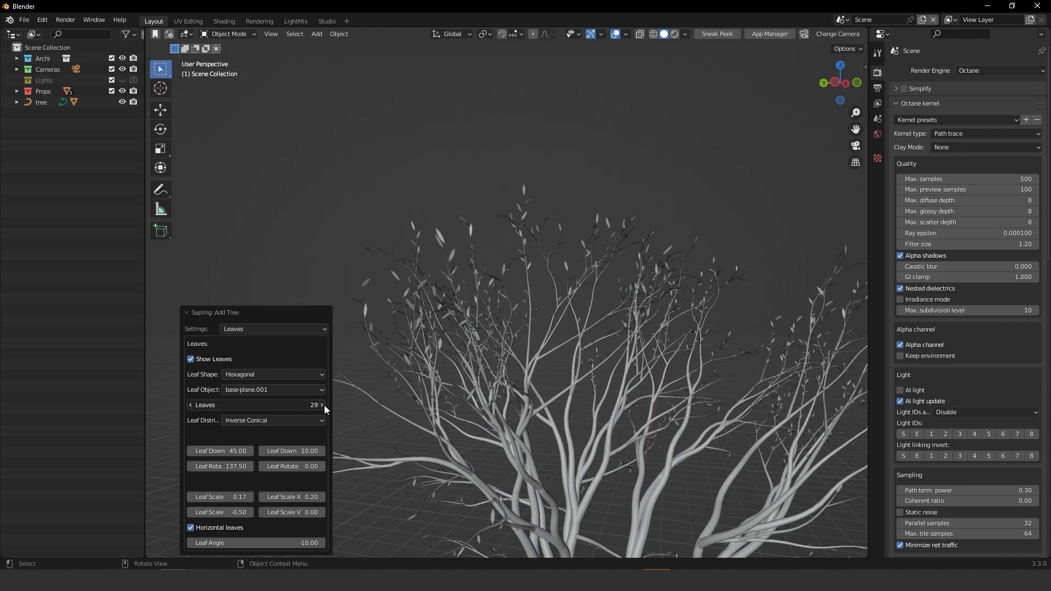
{"action": "left_click", "coordinate": [324, 405]}
{"action": "left_click", "coordinate": [324, 405]}
{"action": "left_click", "coordinate": [324, 406]}
{"action": "left_click", "coordinate": [324, 405]}
{"action": "left_click", "coordinate": [324, 406]}
{"action": "double_click", "coordinate": [324, 406]}
{"action": "left_click", "coordinate": [324, 406]}
{"action": "left_click", "coordinate": [324, 406]}
{"action": "left_click", "coordinate": [324, 406]}
{"action": "left_click", "coordinate": [324, 406]}
{"action": "left_click", "coordinate": [324, 405]}
{"action": "left_click", "coordinate": [324, 406]}
{"action": "left_click", "coordinate": [324, 405]}
{"action": "left_click", "coordinate": [324, 406]}
{"action": "left_click", "coordinate": [324, 406]}
{"action": "left_click", "coordinate": [301, 405]}
{"action": "type", "text": "100"}
{"action": "key", "text": "Return"}
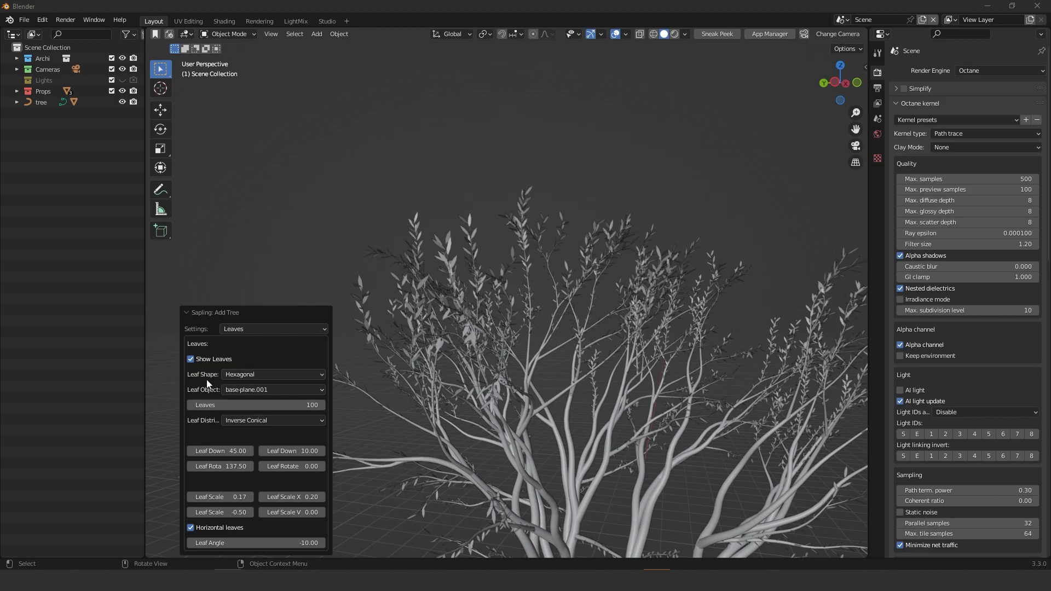
Step: Try out the Rectangular Leaf Shape on the tree and switch back to Hexagonal
{"action": "left_click", "coordinate": [255, 375]}
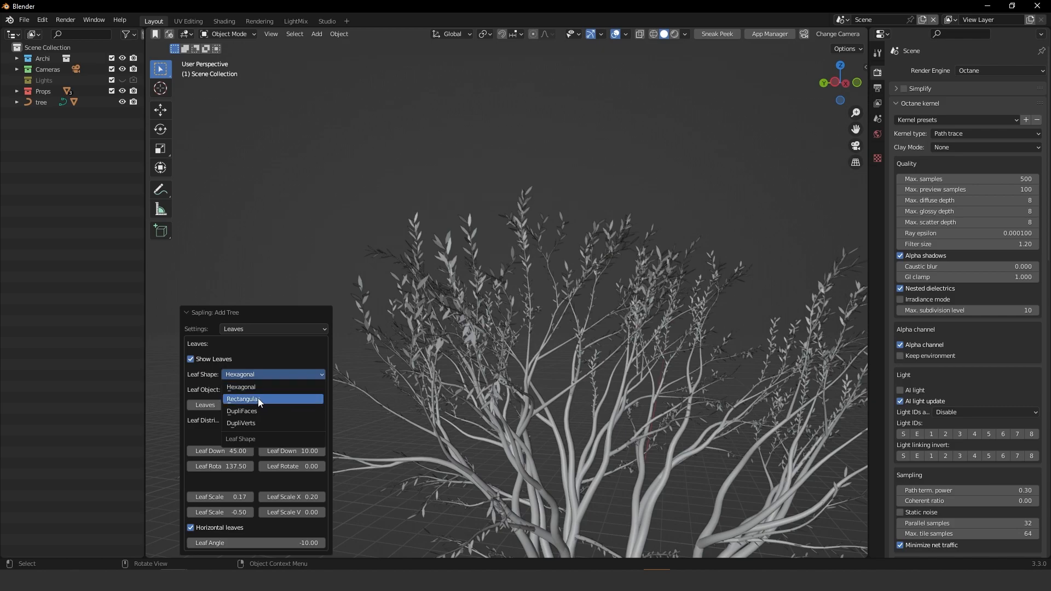
{"action": "left_click", "coordinate": [263, 399]}
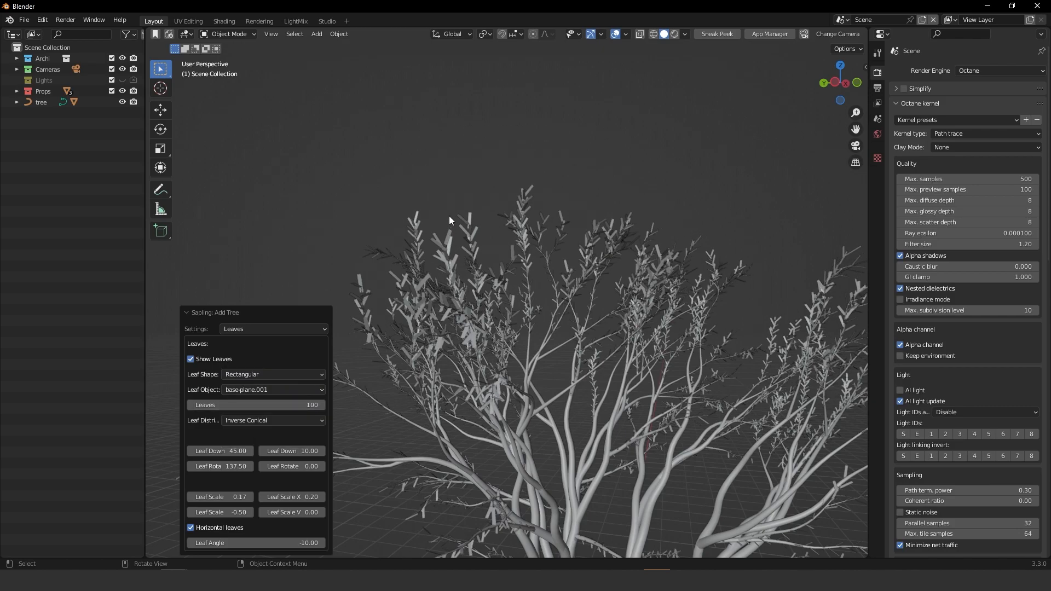
{"action": "scroll", "coordinate": [455, 230], "scroll_direction": "up", "scroll_amount": 5}
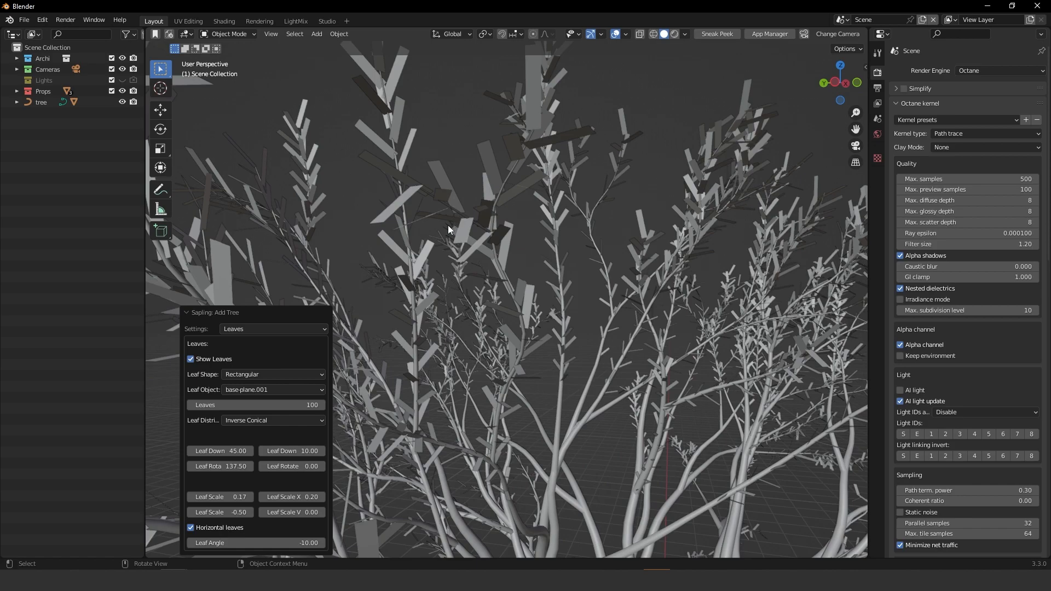
{"action": "scroll", "coordinate": [448, 225], "scroll_direction": "down", "scroll_amount": 5}
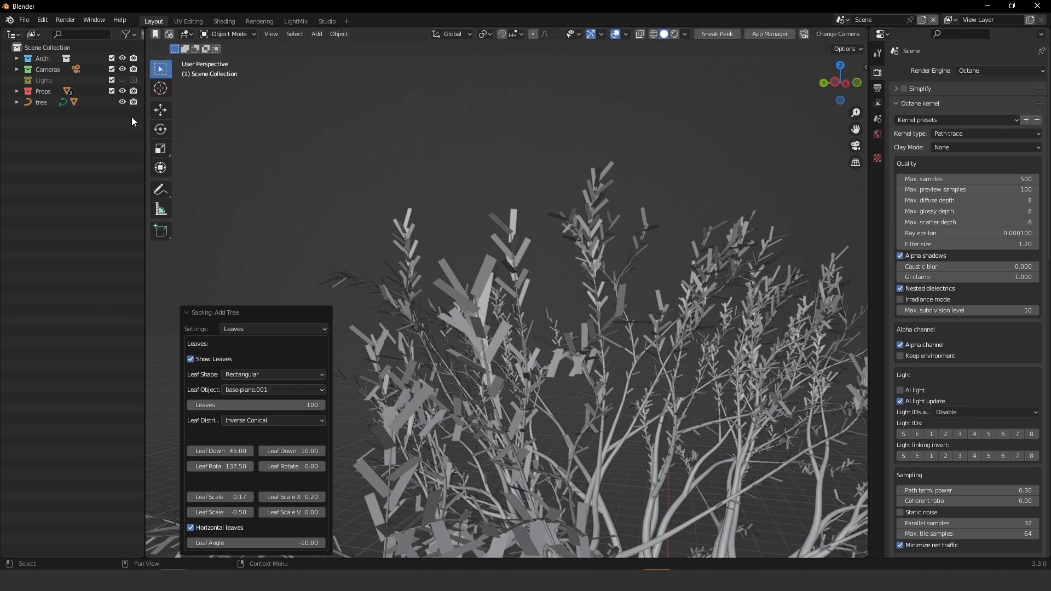
{"action": "left_click", "coordinate": [284, 377]}
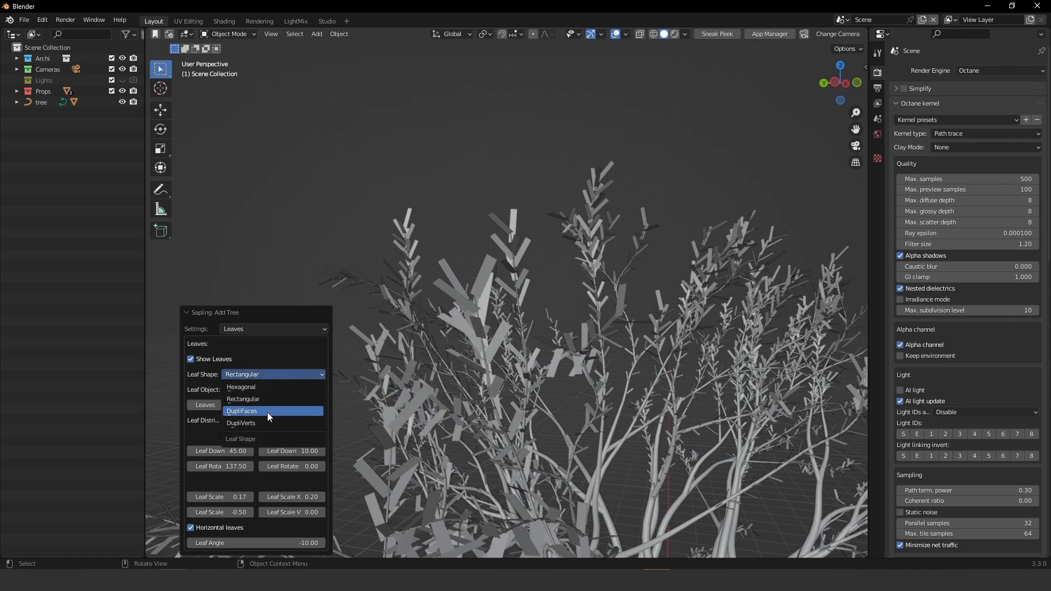
{"action": "left_click", "coordinate": [255, 387]}
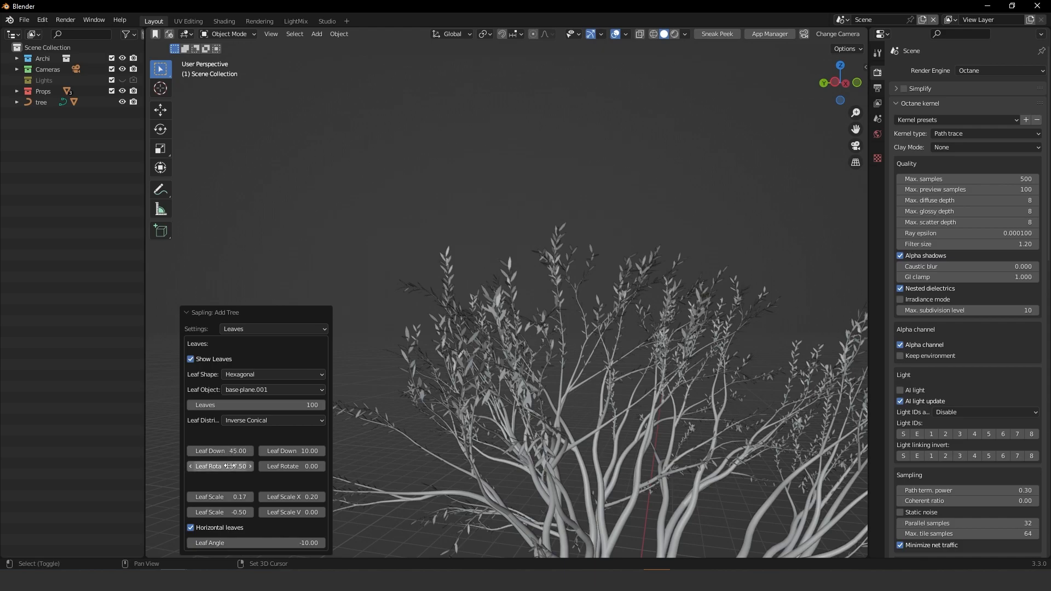
Step: Enlarge the tree's leaves by setting the Leaf Scale to 0.25
{"action": "left_click_drag", "start_coordinate": [213, 467], "coordinate": [214, 466]}
{"action": "left_click_drag", "start_coordinate": [218, 499], "coordinate": [231, 499]}
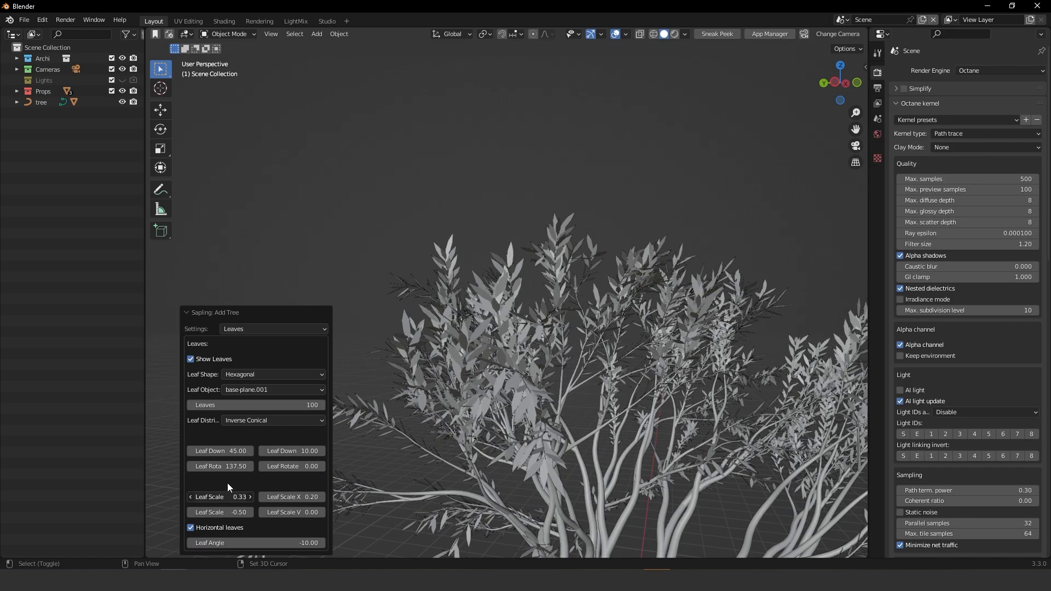
{"action": "left_click", "coordinate": [220, 497]}
{"action": "type", "text": "0.25"}
{"action": "key", "text": "Return"}
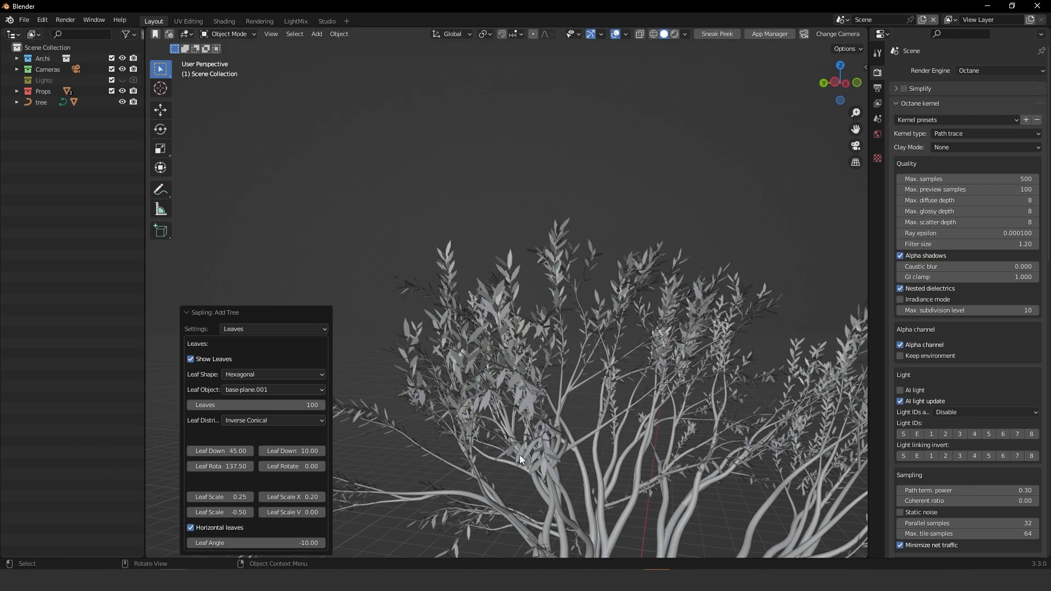
Step: Switch to the Branch Splitting settings and set the tree's branching Levels to 3
{"action": "middle_click_drag", "start_coordinate": [652, 392], "coordinate": [499, 264]}
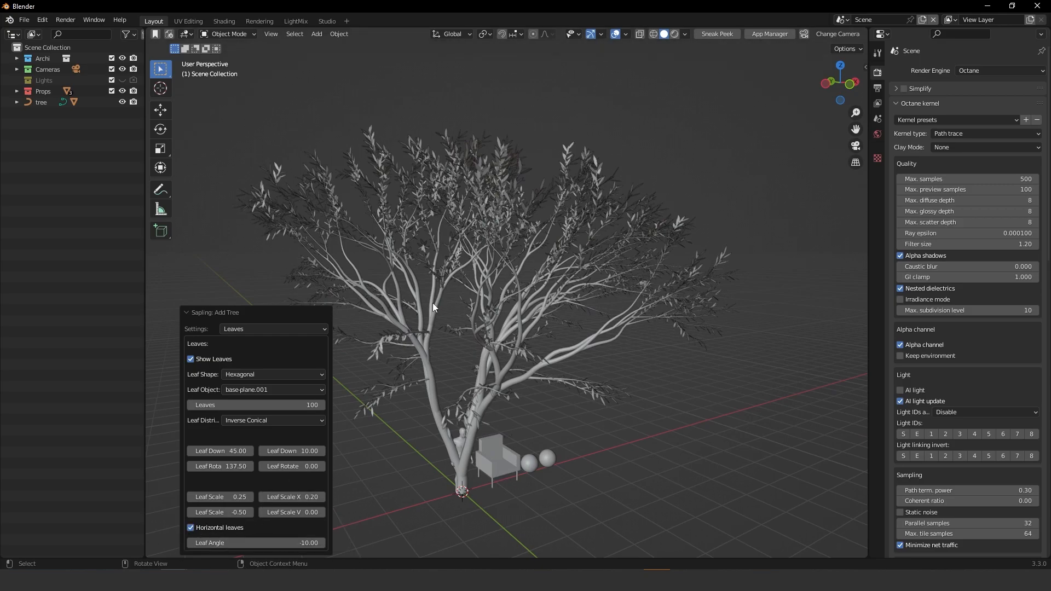
{"action": "middle_click_drag", "start_coordinate": [619, 232], "coordinate": [651, 301], "text": "shift"}
{"action": "scroll", "coordinate": [651, 301], "scroll_direction": "up", "scroll_amount": 2}
{"action": "middle_click_drag", "start_coordinate": [543, 243], "coordinate": [547, 271]}
{"action": "left_click", "coordinate": [246, 331]}
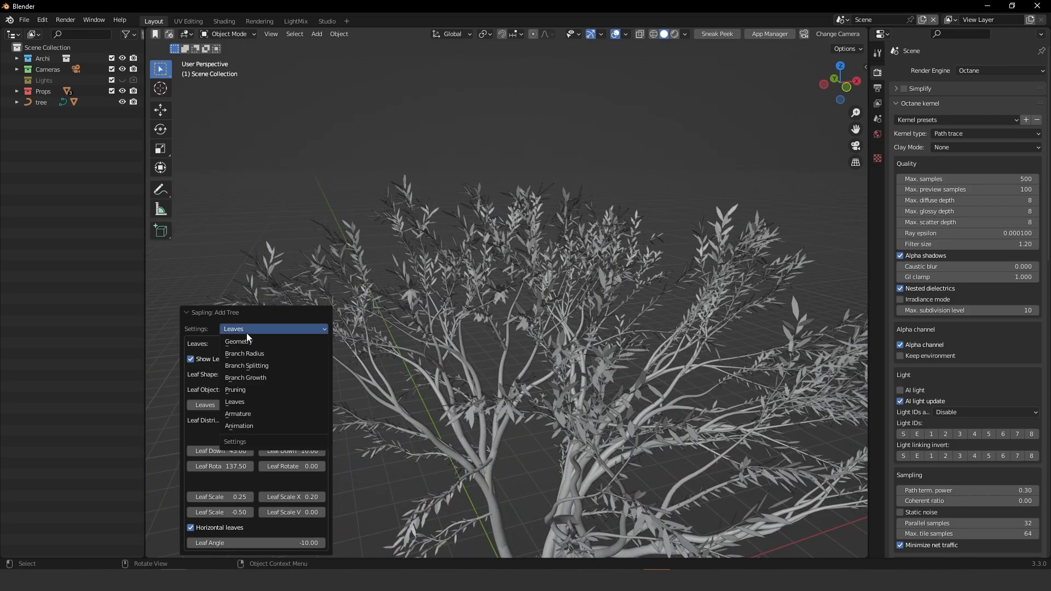
{"action": "left_click", "coordinate": [264, 367]}
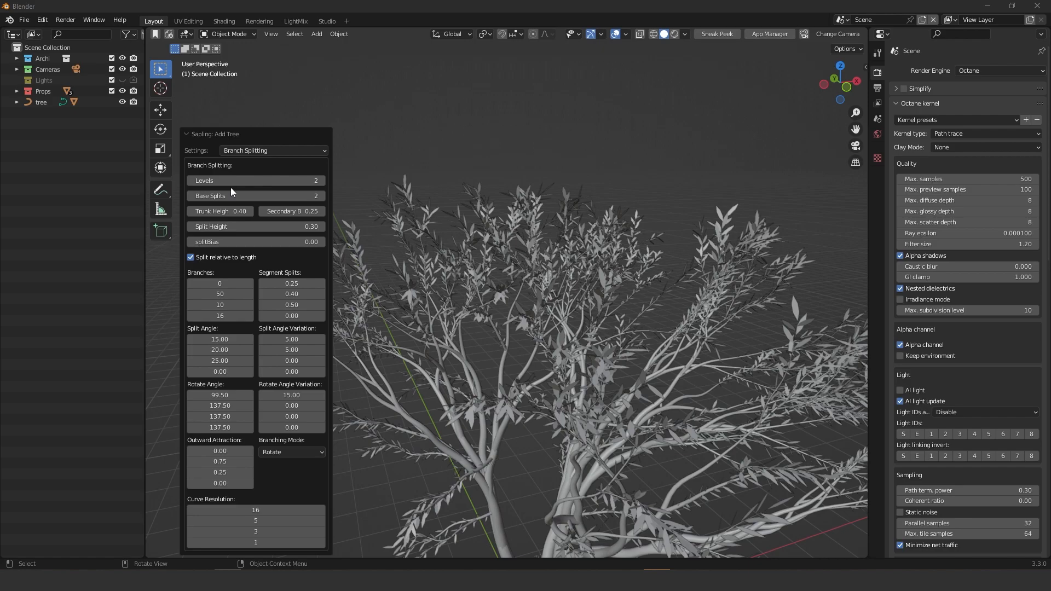
{"action": "left_click", "coordinate": [311, 181]}
{"action": "type", "text": "3"}
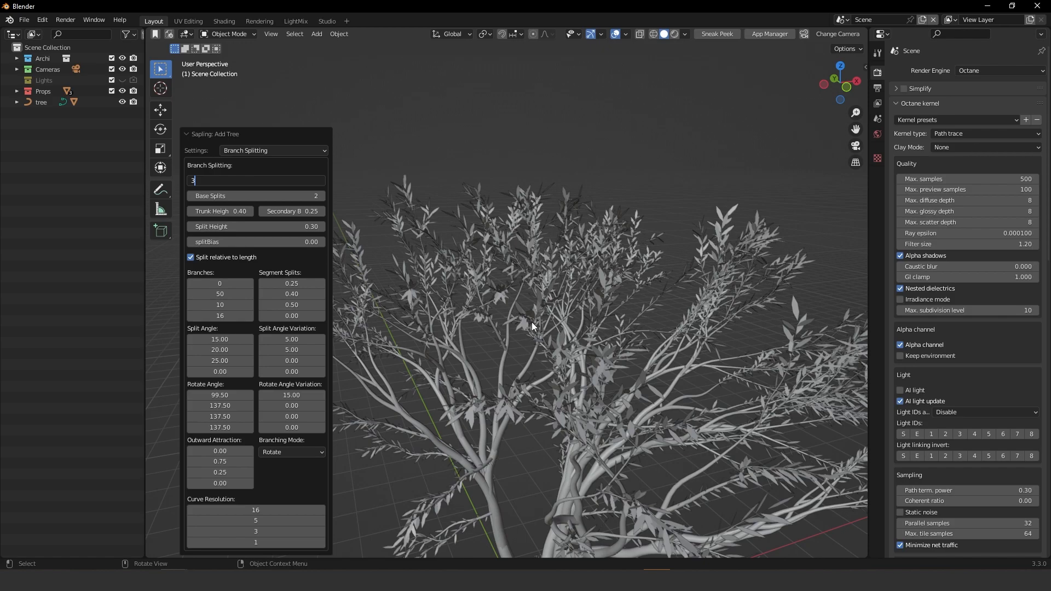
{"action": "key", "text": "Return"}
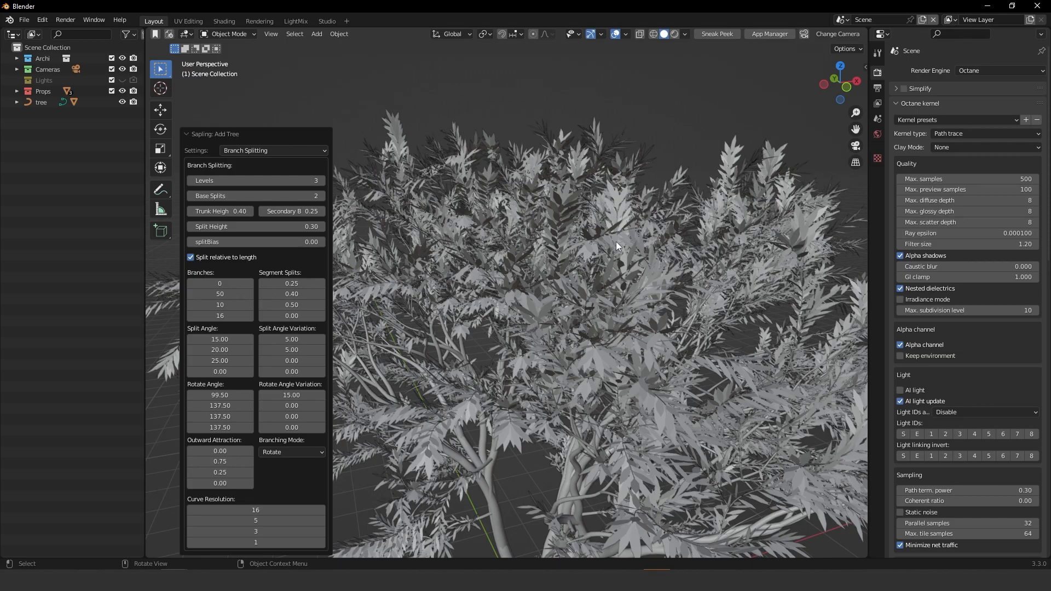
{"action": "scroll", "coordinate": [615, 241], "scroll_direction": "down", "scroll_amount": 5}
{"action": "middle_click_drag", "start_coordinate": [615, 316], "coordinate": [513, 306]}
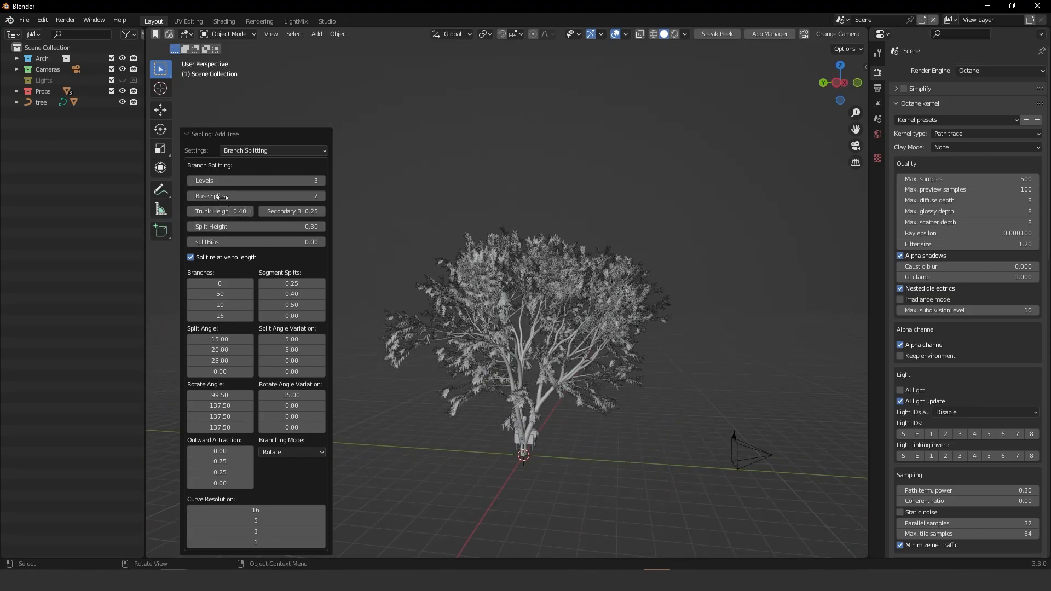
Step: Set the tree's branching Levels back to 2
{"action": "left_click", "coordinate": [224, 182]}
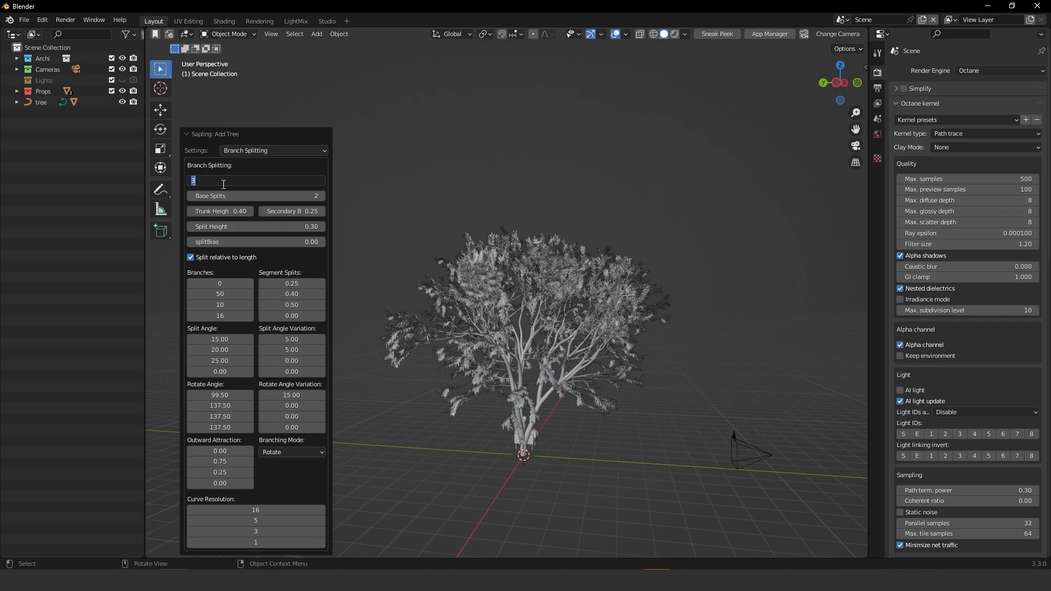
{"action": "type", "text": "2"}
{"action": "key", "text": "Return"}
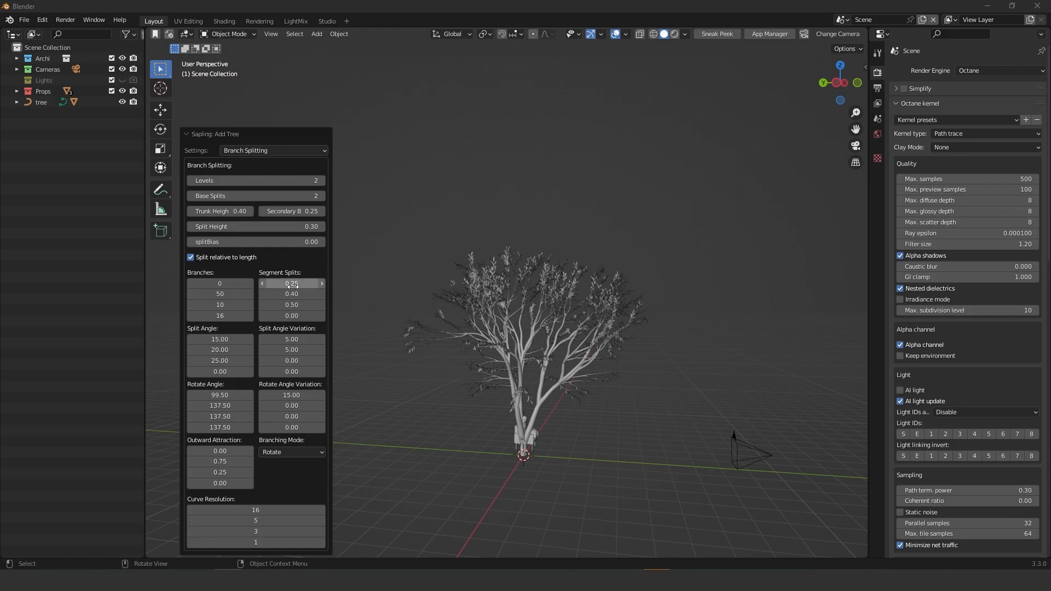
Step: Set the first Segment Splits value of the tree to 0.3
{"action": "left_click", "coordinate": [321, 282]}
{"action": "type", "text": "0.3"}
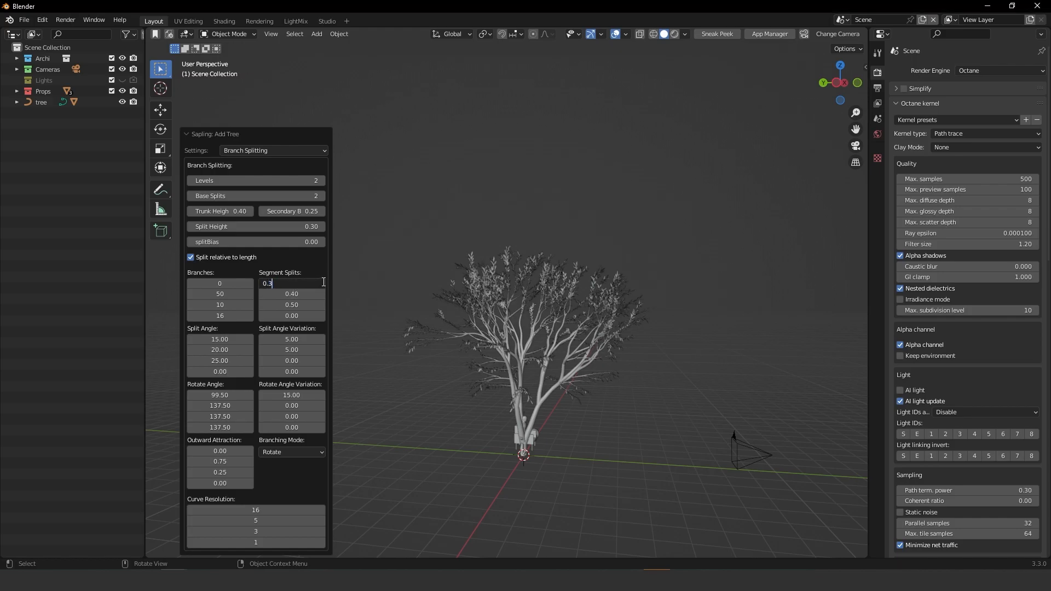
{"action": "key", "text": "Return"}
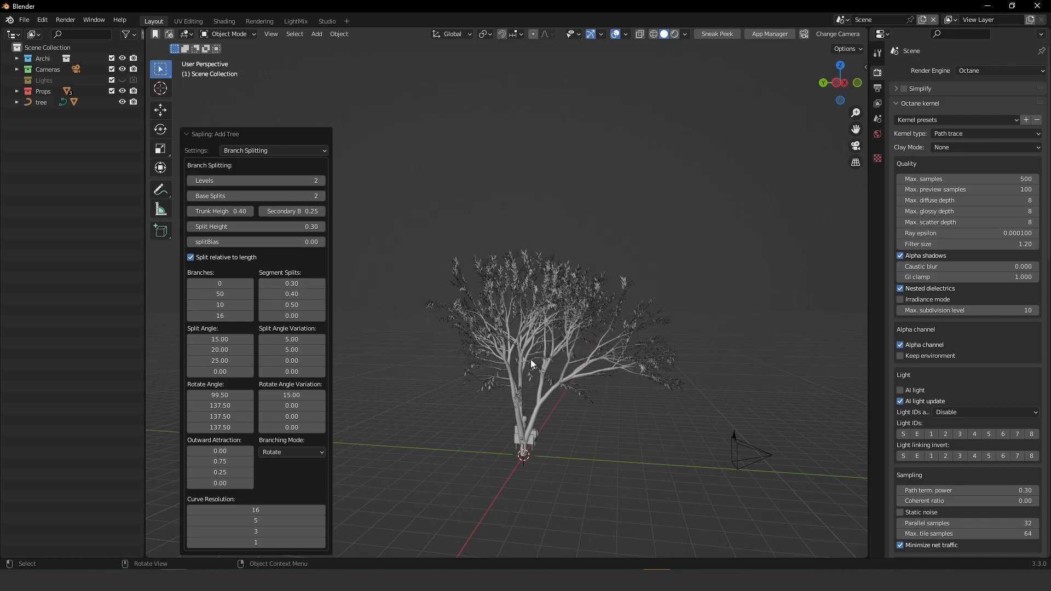
Step: Set the second Branches value of the tree to 60
{"action": "middle_click_drag", "start_coordinate": [627, 382], "coordinate": [465, 297]}
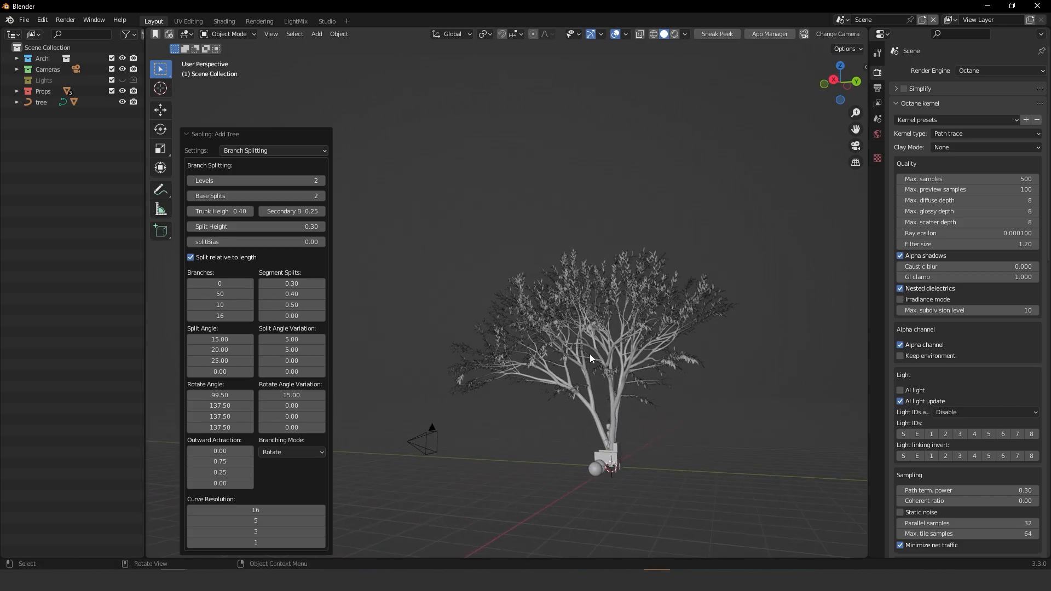
{"action": "mouse_move", "coordinate": [547, 377]}
{"action": "middle_mouse_down"}
{"action": "mouse_move", "coordinate": [668, 392]}
{"action": "mouse_move", "coordinate": [544, 376]}
{"action": "mouse_move", "coordinate": [541, 362]}
{"action": "mouse_move", "coordinate": [552, 358]}
{"action": "middle_mouse_up"}
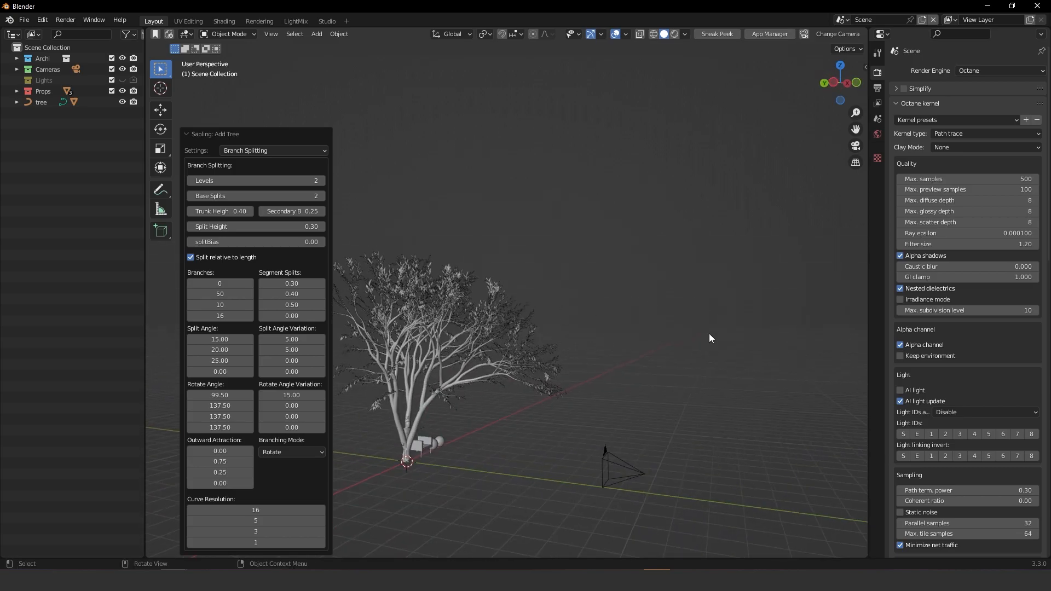
{"action": "middle_click_drag", "start_coordinate": [462, 388], "coordinate": [553, 372]}
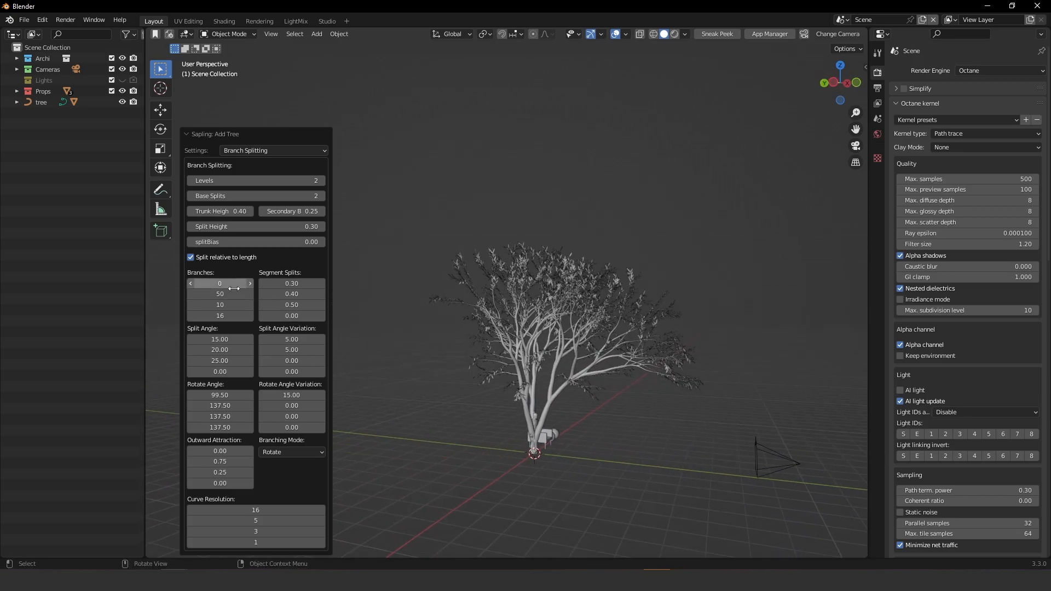
{"action": "left_click", "coordinate": [236, 296]}
{"action": "type", "text": "60"}
{"action": "key", "text": "Return"}
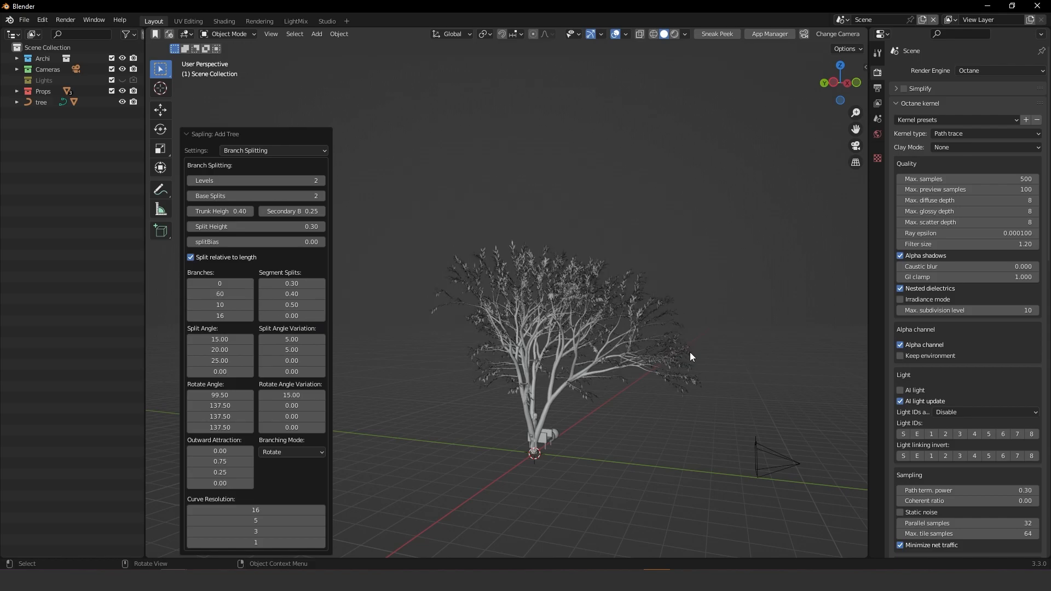
Step: Set the tree's second Branches value to 80 and its second Segment Splits value to 0.5
{"action": "left_click", "coordinate": [225, 295]}
{"action": "type", "text": "80"}
{"action": "key", "text": "Return"}
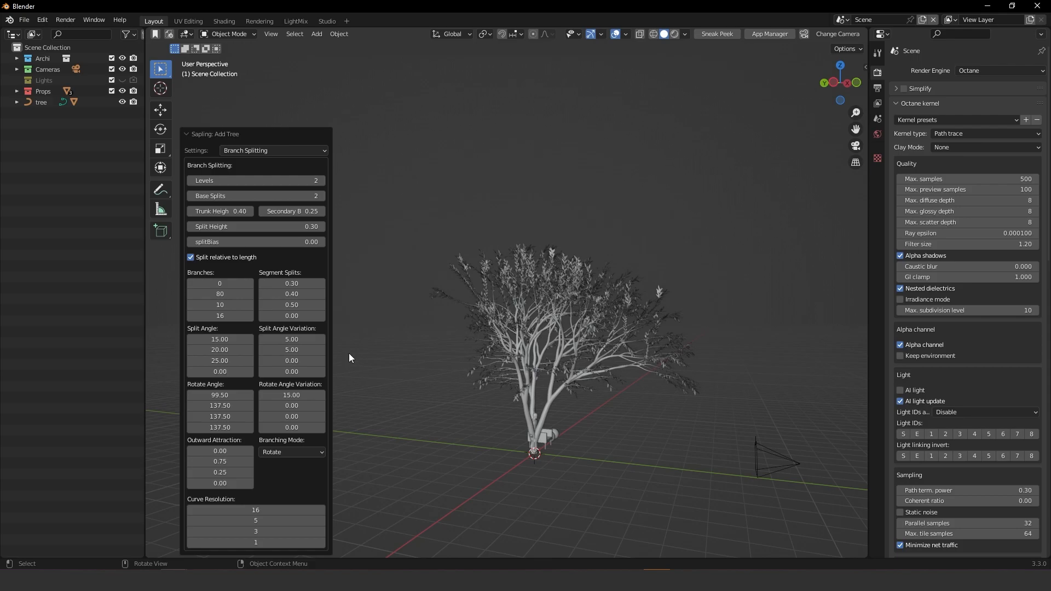
{"action": "left_click", "coordinate": [312, 294]}
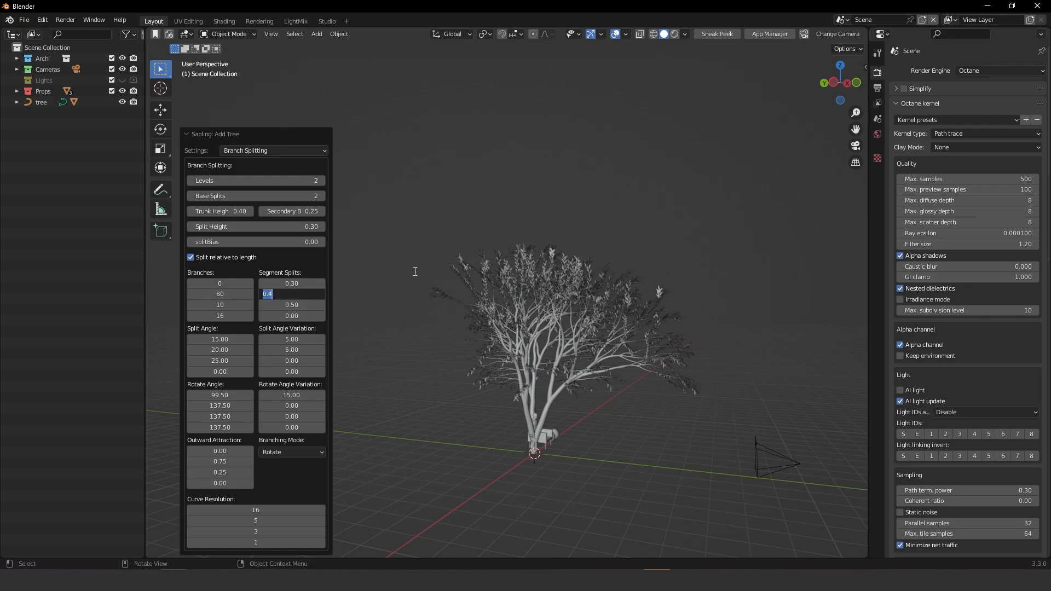
{"action": "type", "text": "0.5"}
{"action": "key", "text": "Return"}
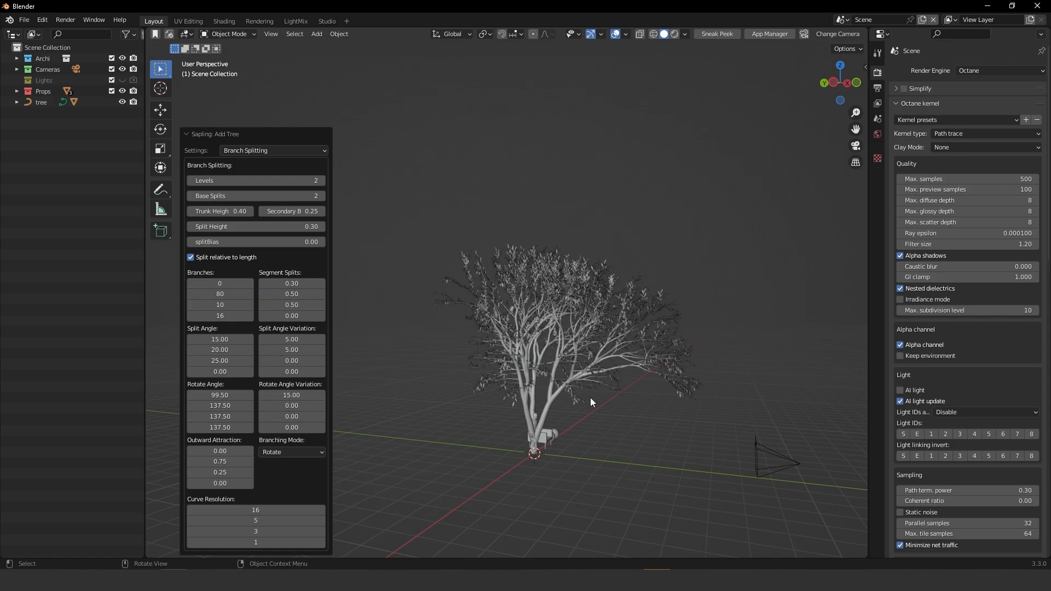
Step: Try a value of 0.35 for the tree's first Segment Splits setting
{"action": "scroll", "coordinate": [589, 407], "scroll_direction": "up", "scroll_amount": 3}
{"action": "left_click", "coordinate": [295, 284]}
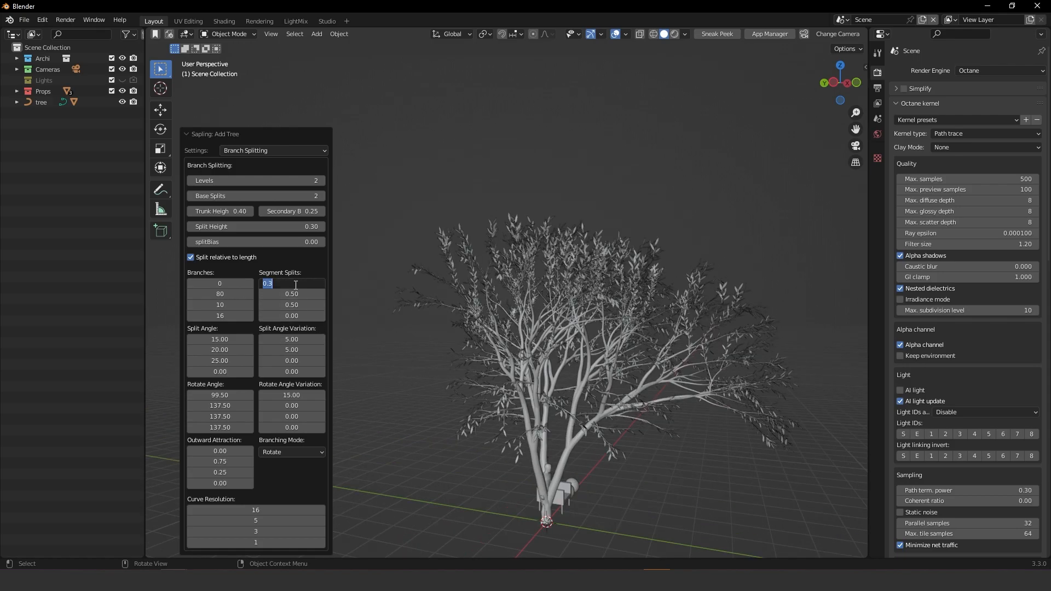
{"action": "type", "text": "0.35"}
{"action": "key", "text": "Return"}
Step: Set the first Segment Splits value of the tree to 0.6
{"action": "left_click", "coordinate": [298, 284]}
{"action": "type", "text": "0"}
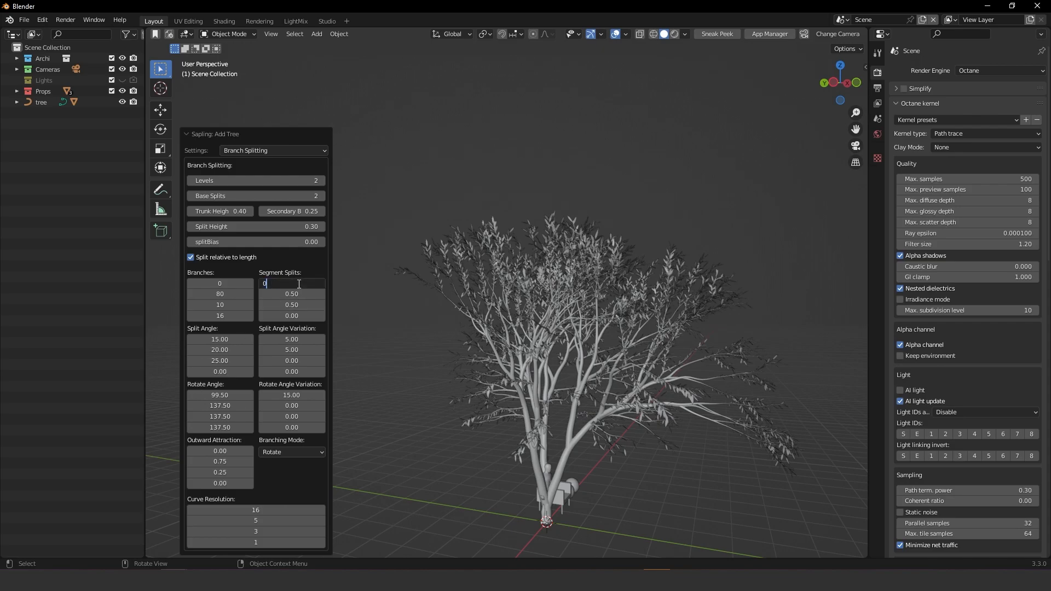
{"action": "type", "text": ".6"}
{"action": "key", "text": "Return"}
Step: Set the third Segment Splits value of the tree to 0.7
{"action": "middle_click_drag", "start_coordinate": [639, 340], "coordinate": [389, 377]}
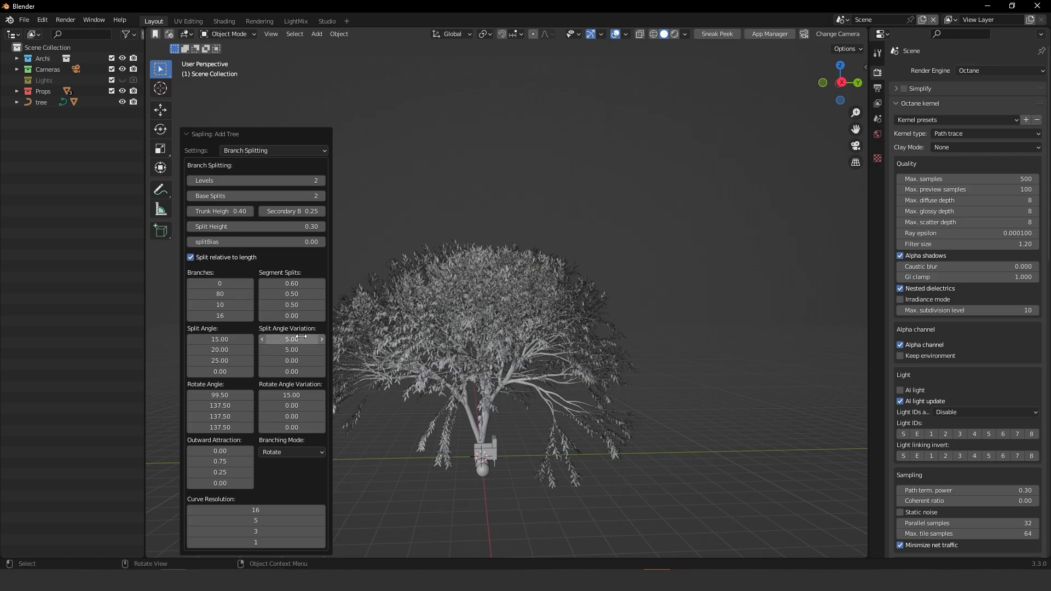
{"action": "left_click", "coordinate": [298, 306]}
{"action": "type", "text": "0."}
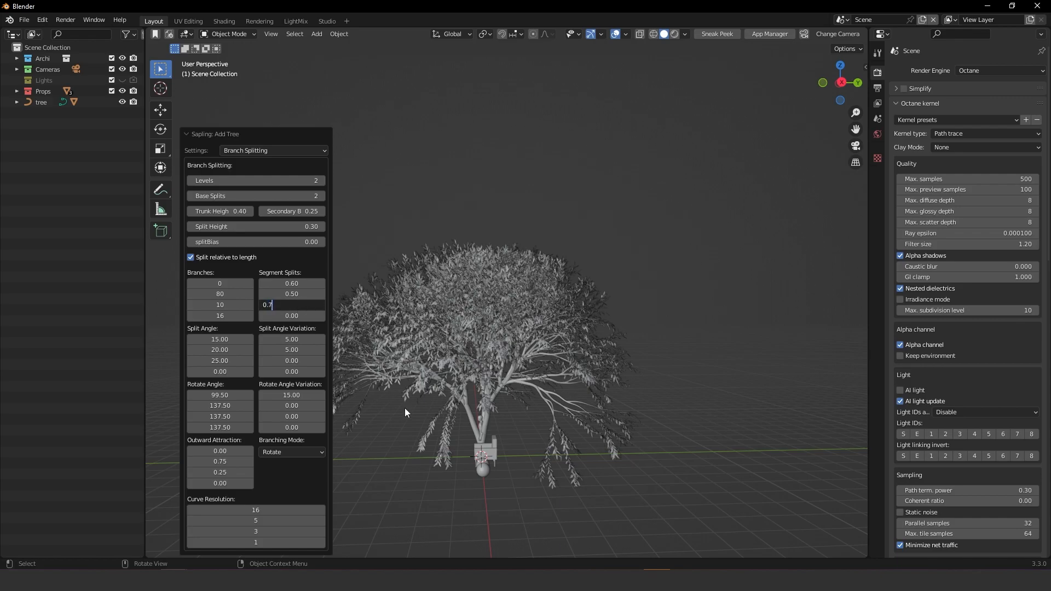
{"action": "key", "text": "Return"}
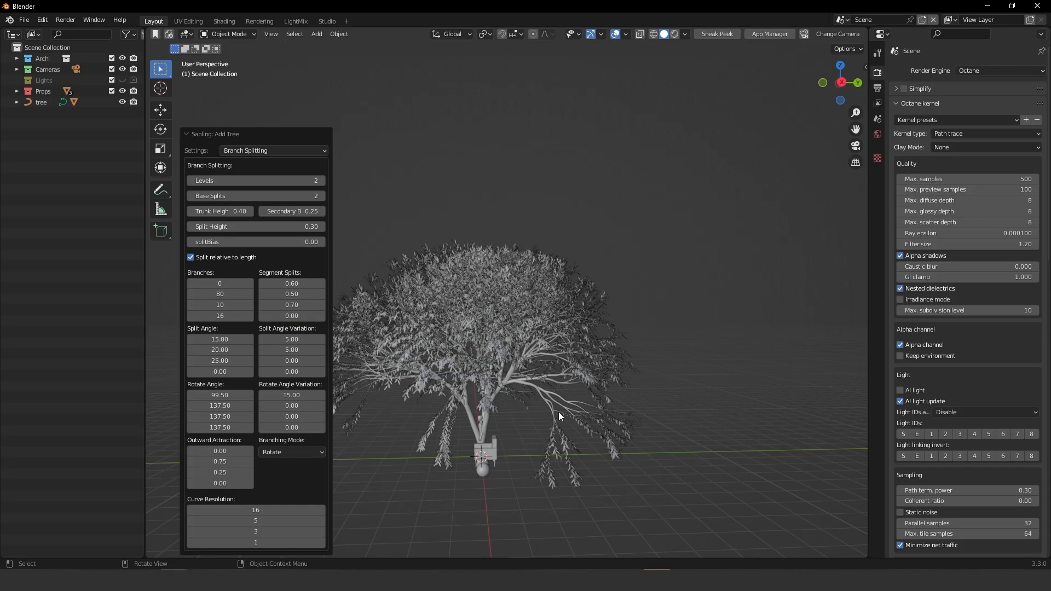
Step: Set the tree's first Split Angle value to 25 and its second Split Angle Variation value to 7
{"action": "middle_click_drag", "start_coordinate": [564, 412], "coordinate": [172, 380]}
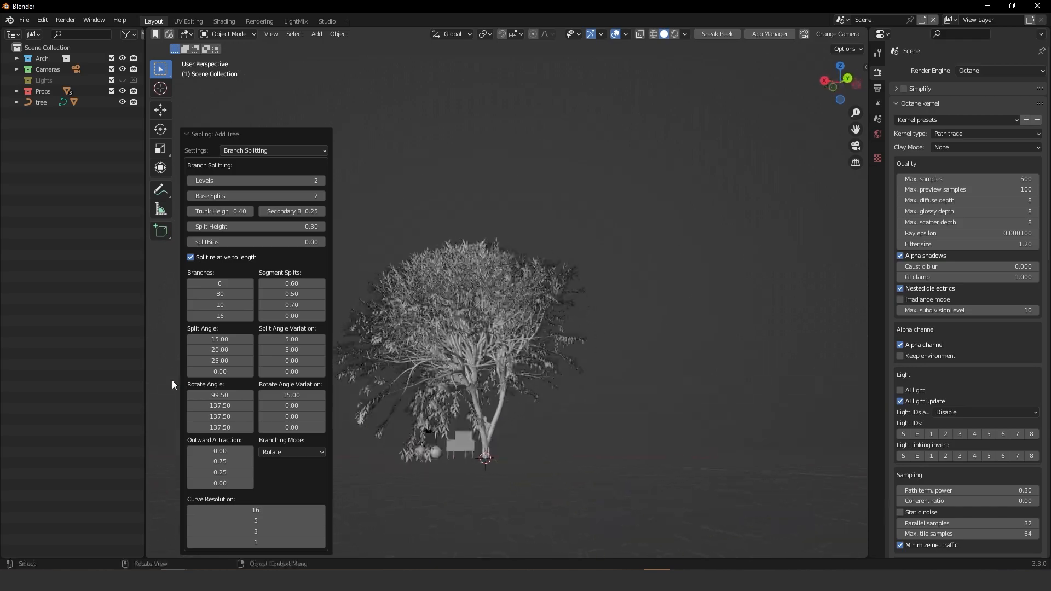
{"action": "left_click", "coordinate": [222, 340]}
{"action": "type", "text": "25"}
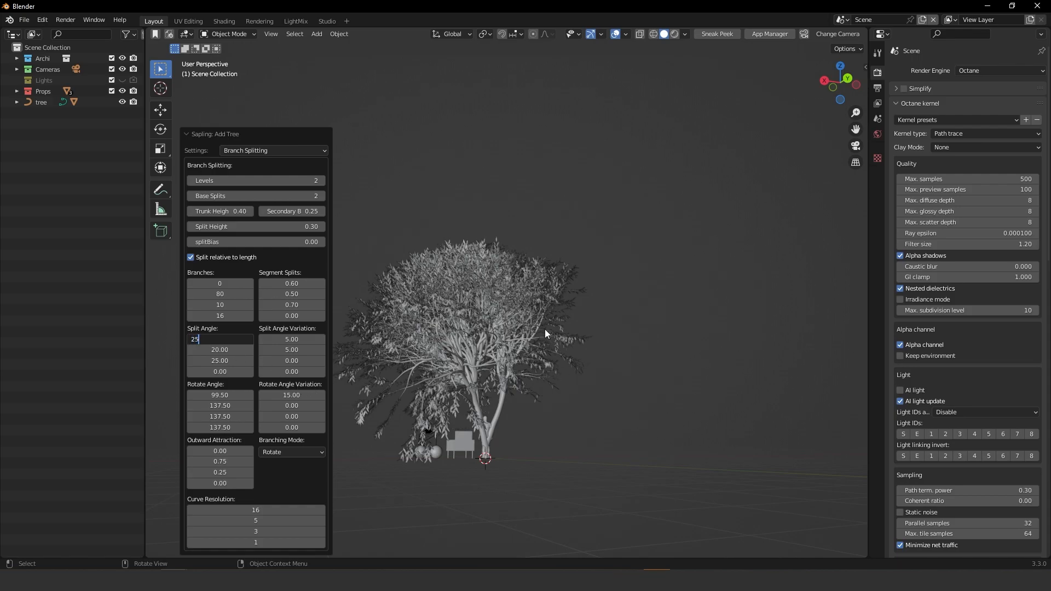
{"action": "key", "text": "Return"}
{"action": "middle_click_drag", "start_coordinate": [527, 344], "coordinate": [377, 406]}
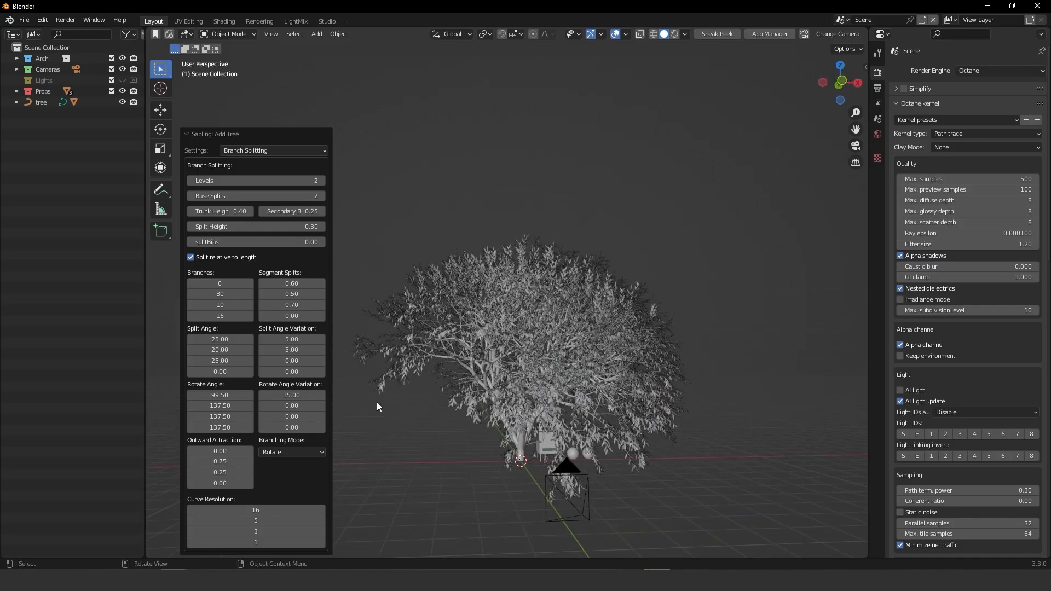
{"action": "left_click", "coordinate": [298, 349]}
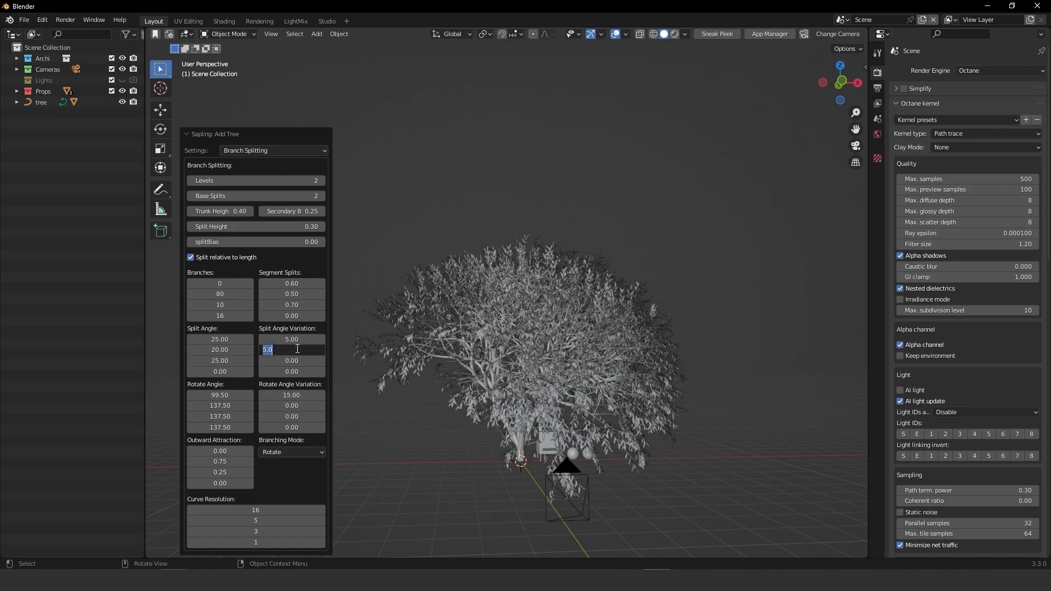
{"action": "type", "text": "7"}
{"action": "key", "text": "Return"}
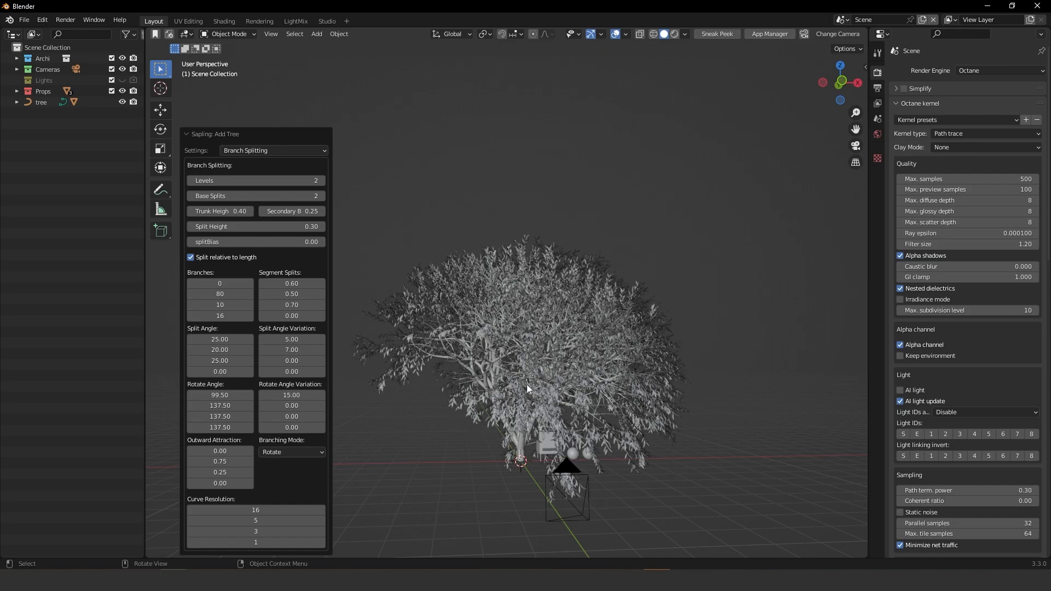
Step: Set the tree's first Rotate Angle value to 50 and its first Rotate Angle Variation value to 10
{"action": "middle_click_drag", "start_coordinate": [526, 384], "coordinate": [448, 347]}
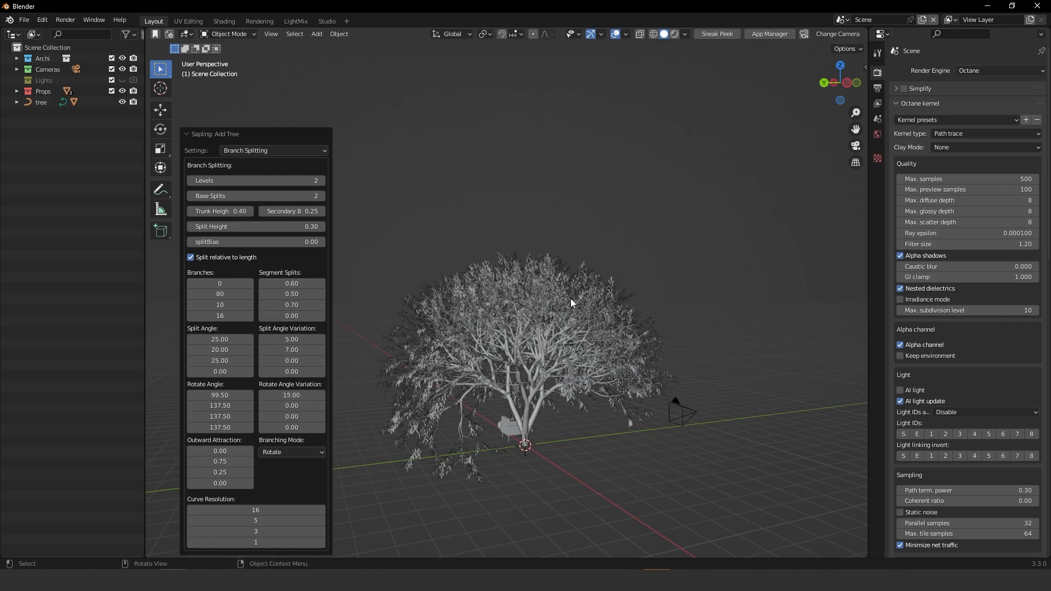
{"action": "left_click", "coordinate": [227, 395]}
{"action": "type", "text": "50"}
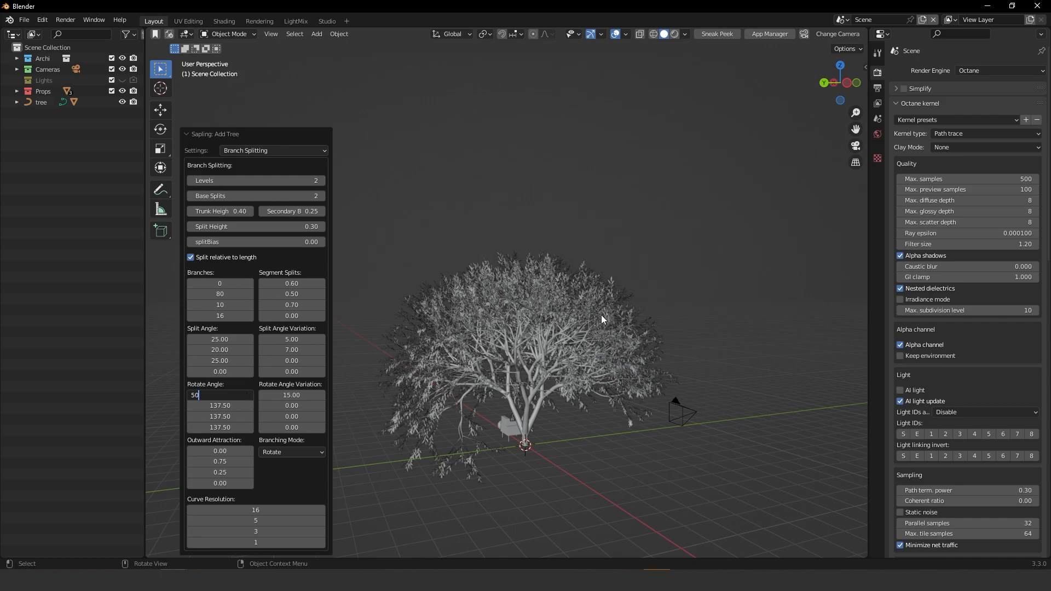
{"action": "key", "text": "Return"}
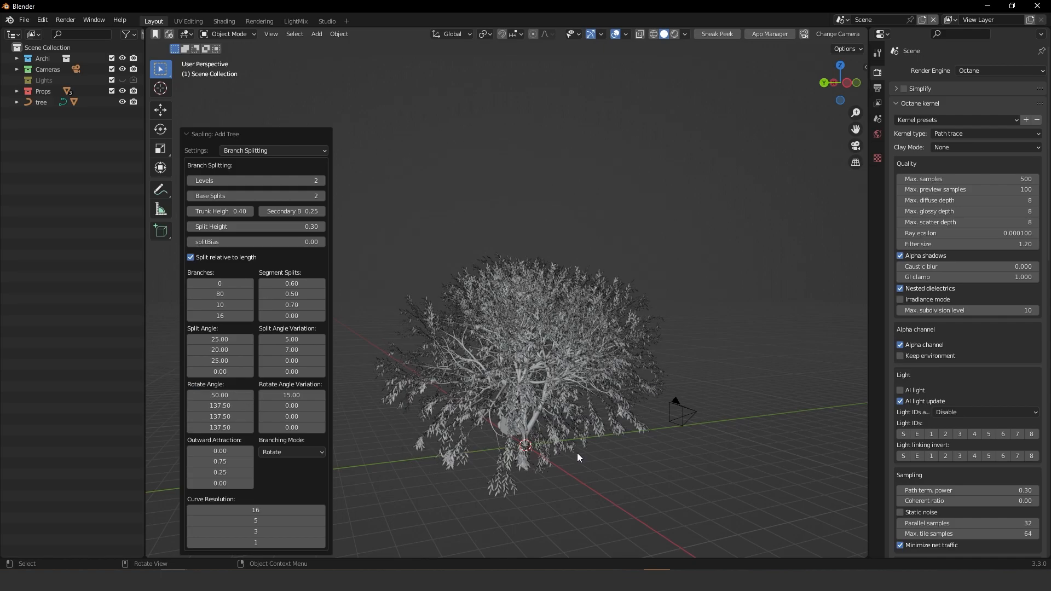
{"action": "middle_click_drag", "start_coordinate": [547, 399], "coordinate": [565, 378]}
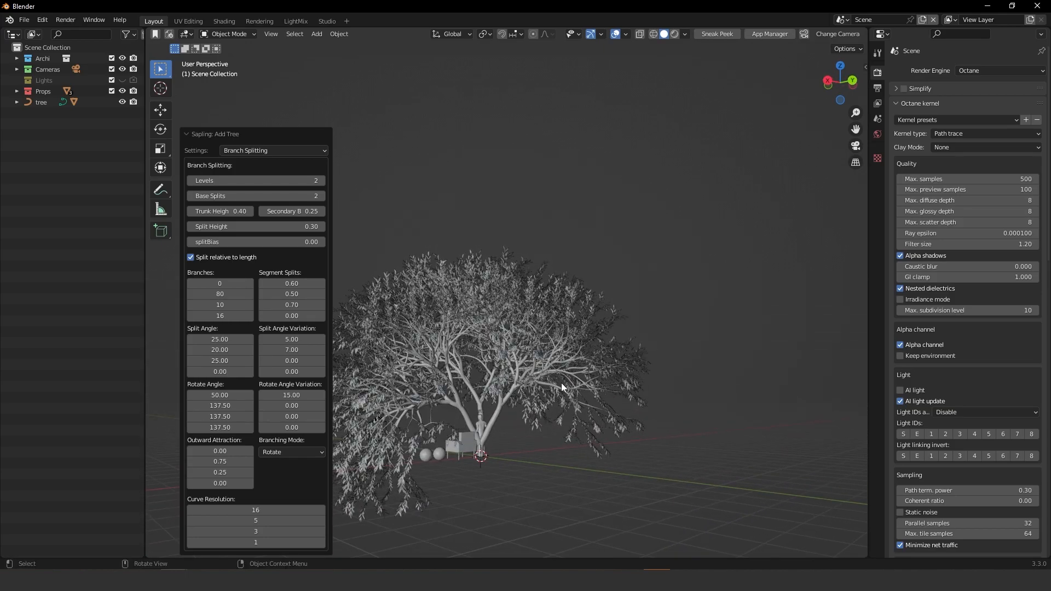
{"action": "middle_click_drag", "start_coordinate": [412, 343], "coordinate": [386, 401]}
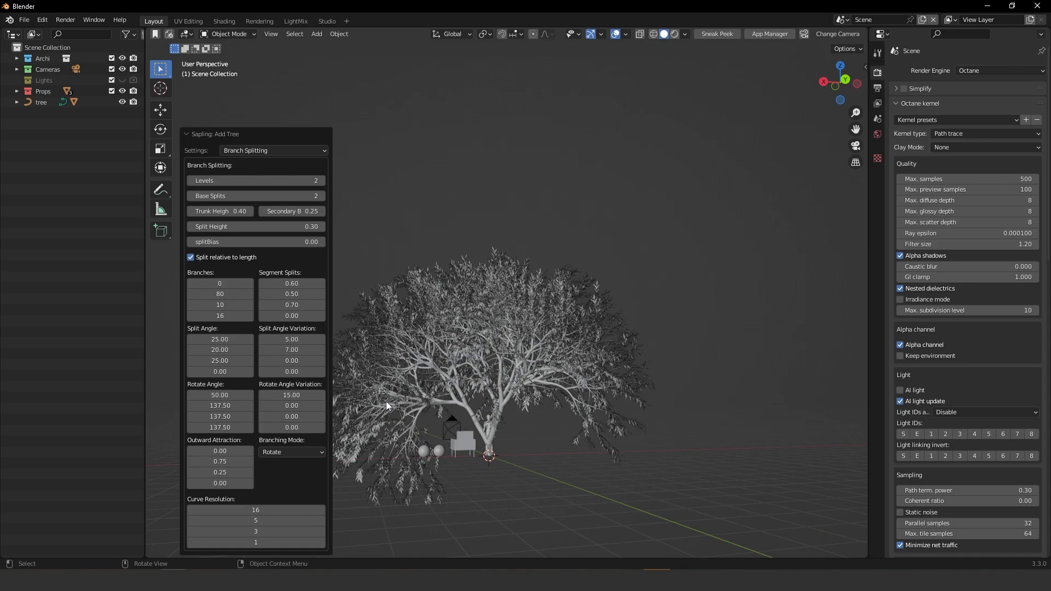
{"action": "left_click", "coordinate": [292, 394]}
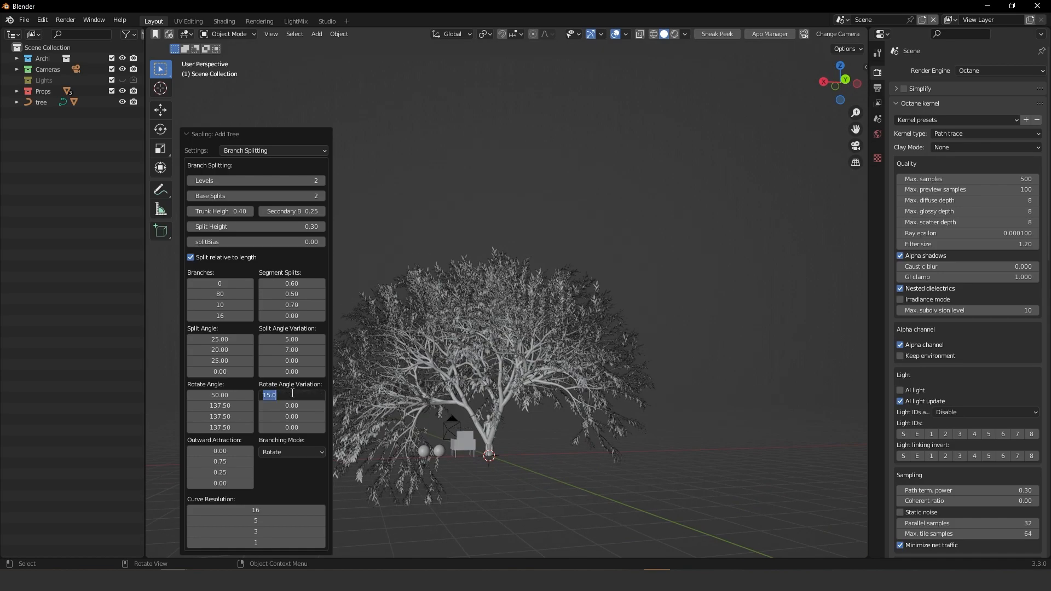
{"action": "type", "text": "10"}
{"action": "key", "text": "Return"}
Step: Reduce the tree's first Segment Splits value to 0.45
{"action": "middle_click_drag", "start_coordinate": [477, 410], "coordinate": [515, 419]}
{"action": "middle_click_drag", "start_coordinate": [556, 384], "coordinate": [691, 469]}
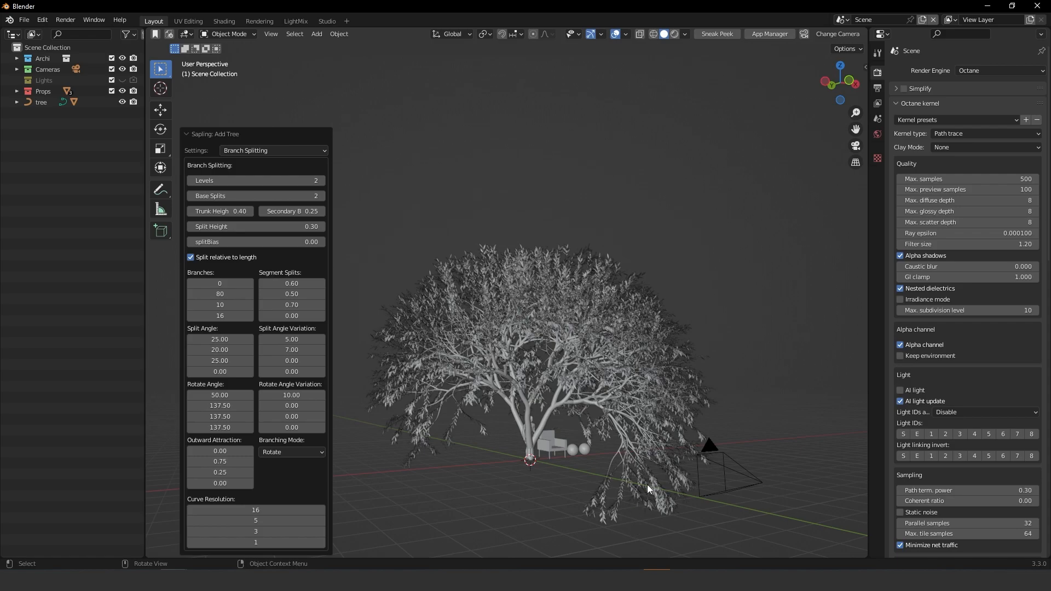
{"action": "left_click", "coordinate": [292, 283]}
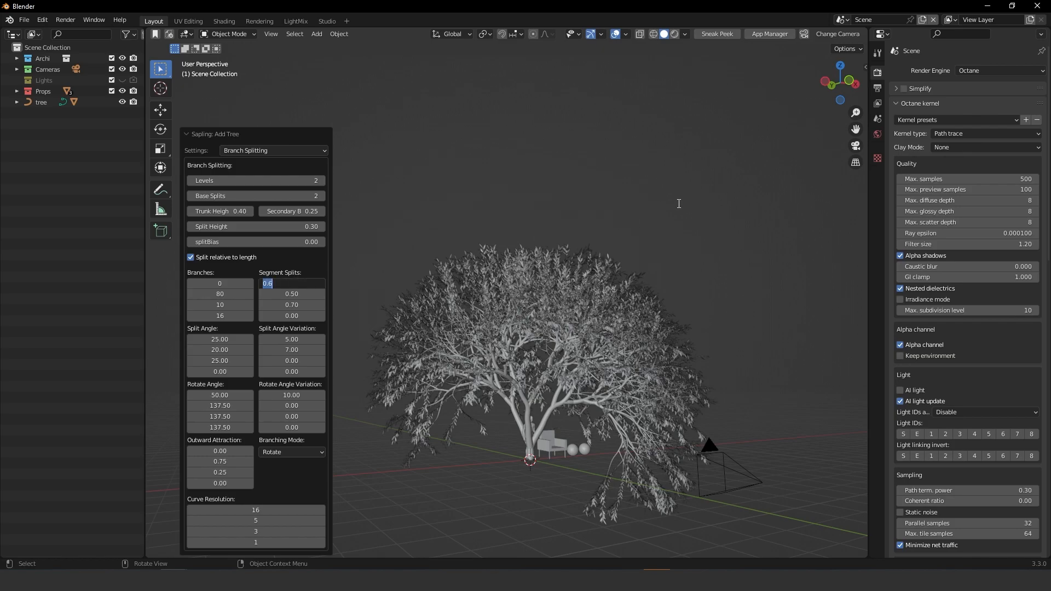
{"action": "type", "text": "0.45"}
{"action": "key", "text": "Return"}
Step: Set the tree's first Segment Splits value to 0.5 and inspect the branches and leaves from several sides
{"action": "left_click", "coordinate": [300, 283]}
{"action": "type", "text": "0"}
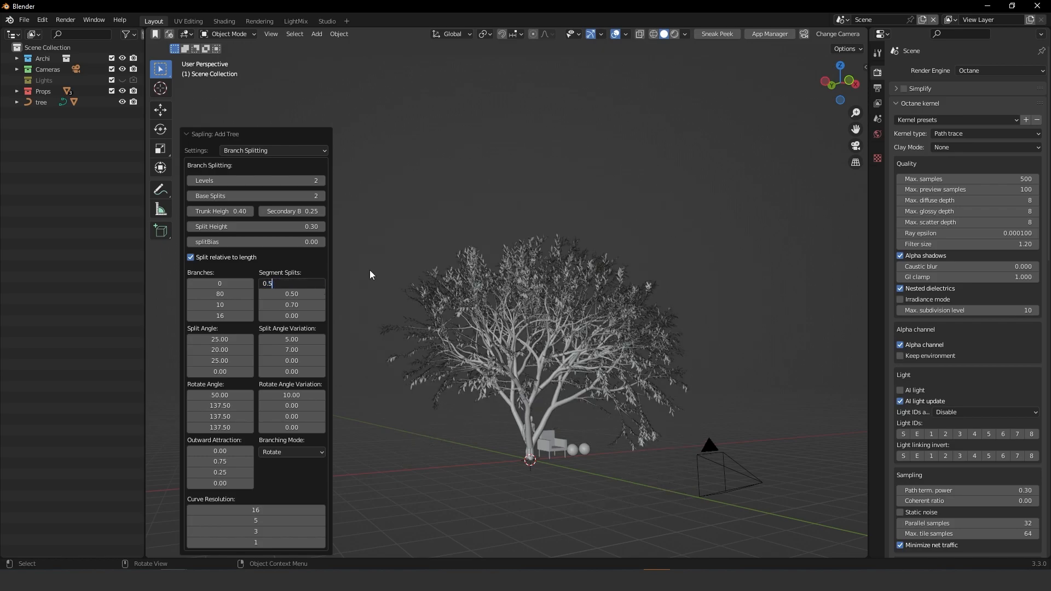
{"action": "type", "text": ".5"}
{"action": "key", "text": "Return"}
{"action": "middle_click_drag", "start_coordinate": [631, 461], "coordinate": [533, 369]}
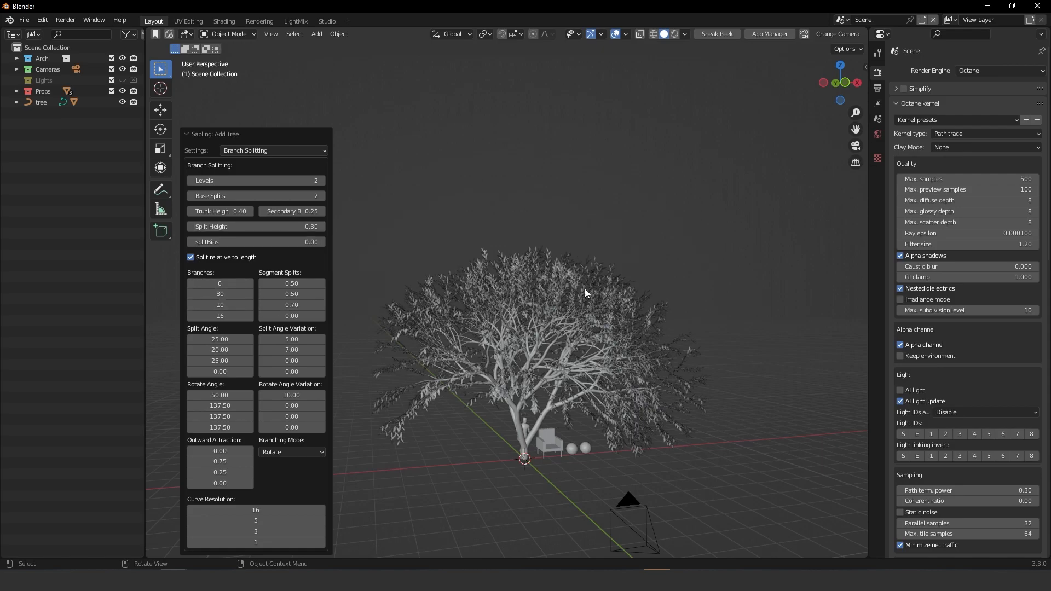
{"action": "middle_click_drag", "start_coordinate": [556, 298], "coordinate": [664, 301]}
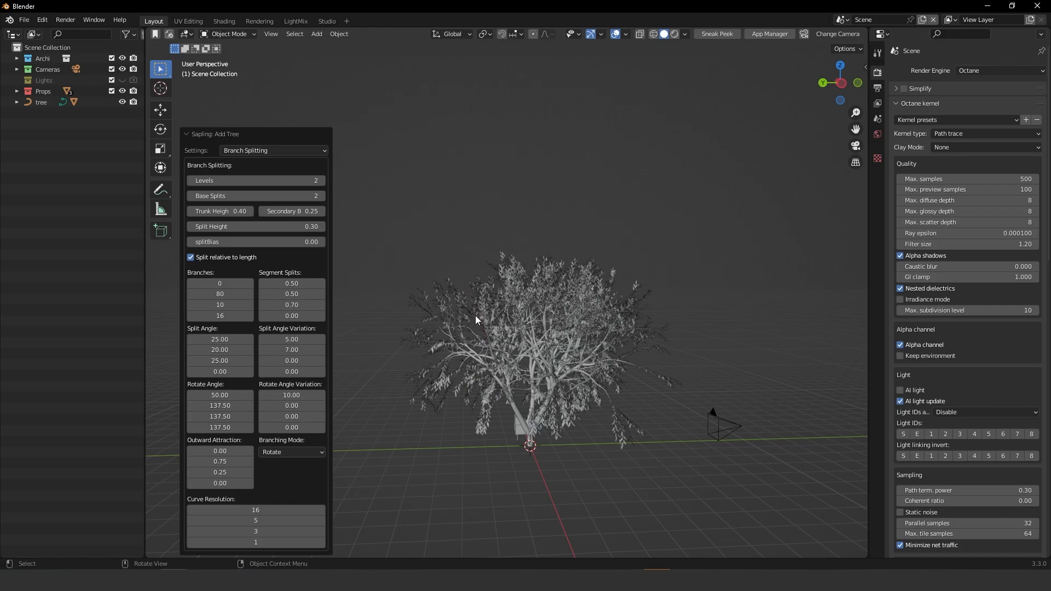
{"action": "scroll", "coordinate": [474, 321], "scroll_direction": "up", "scroll_amount": 6}
{"action": "scroll", "coordinate": [528, 300], "scroll_direction": "down", "scroll_amount": 4}
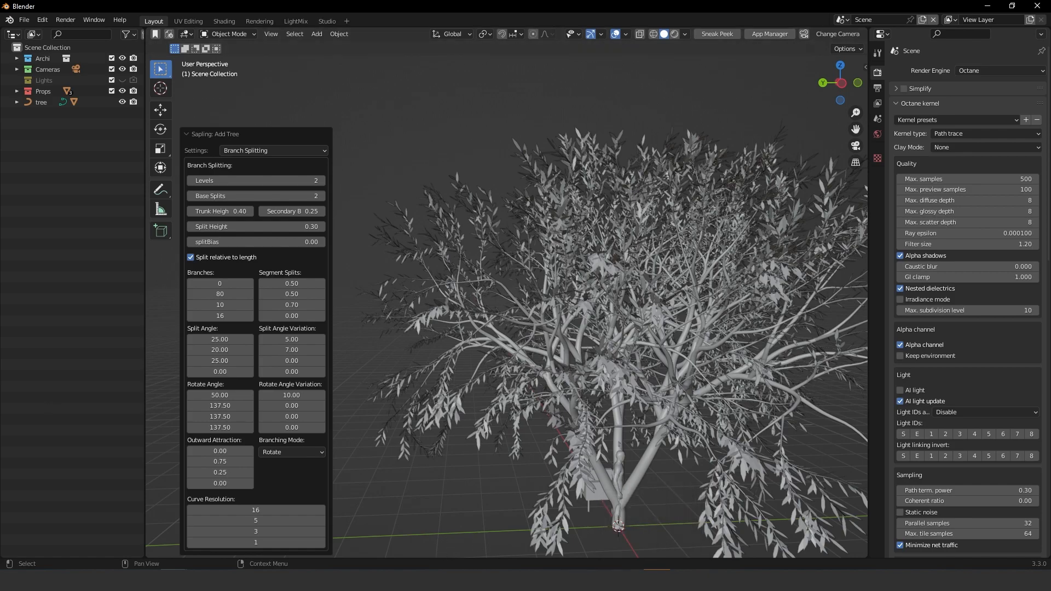
Step: Switch to Chrome, examine the texture maps of the 3D Scanned Lilac Common Leaves Atlas on textures.com, and return to Blender
{"action": "key", "text": "alt+Tab"}
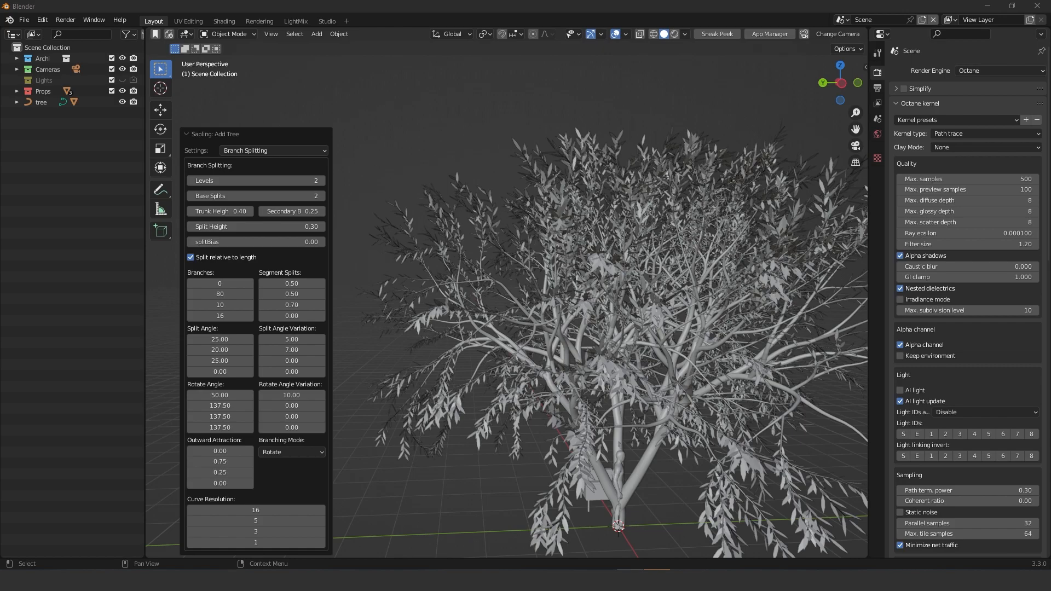
{"action": "left_click_drag", "start_coordinate": [0, 255], "coordinate": [380, 241]}
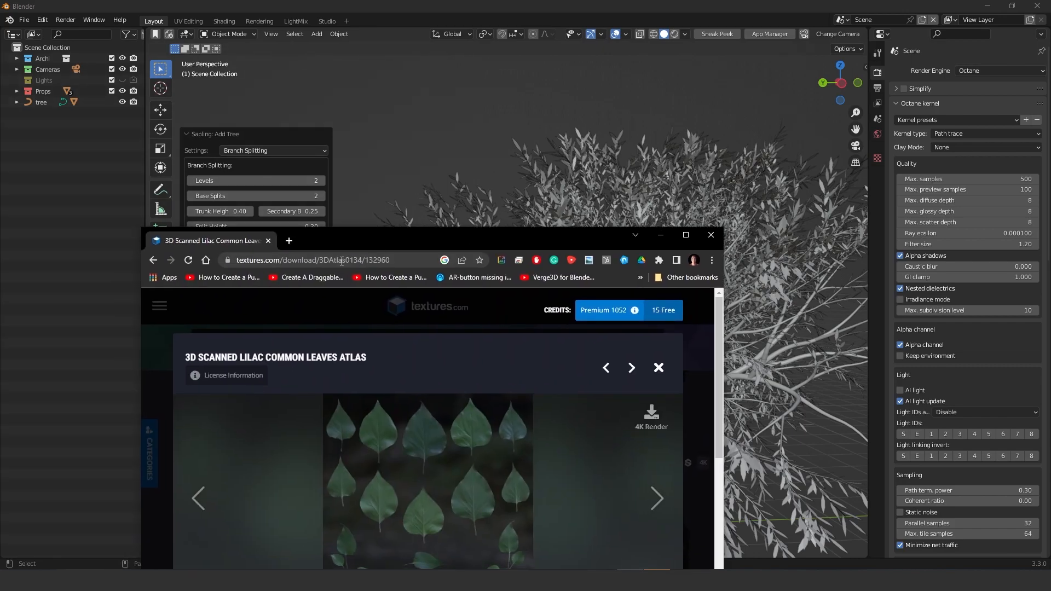
{"action": "left_click", "coordinate": [685, 235]}
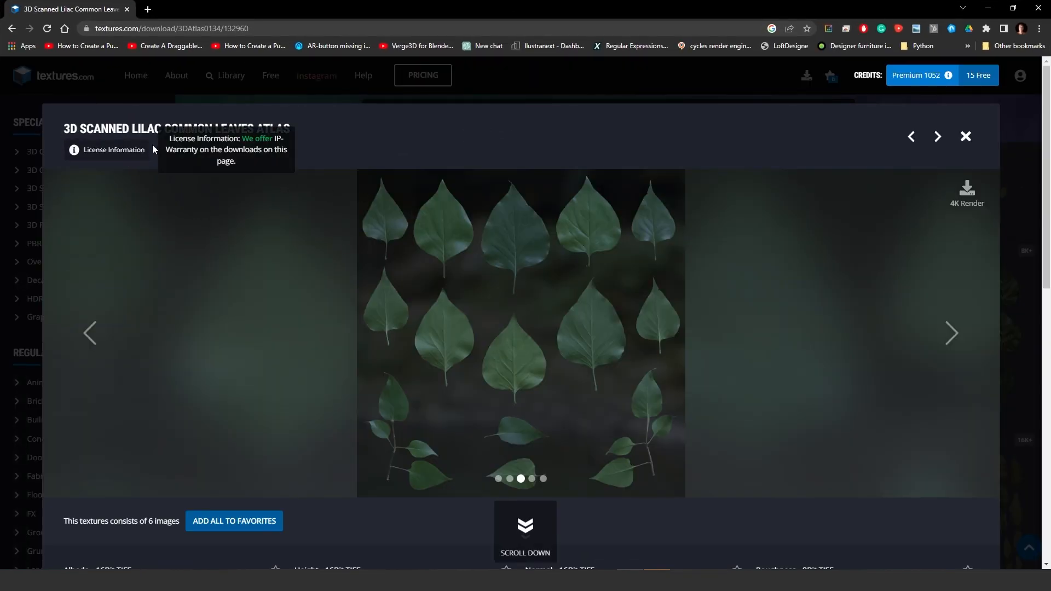
{"action": "scroll", "coordinate": [751, 352], "scroll_direction": "down", "scroll_amount": 7}
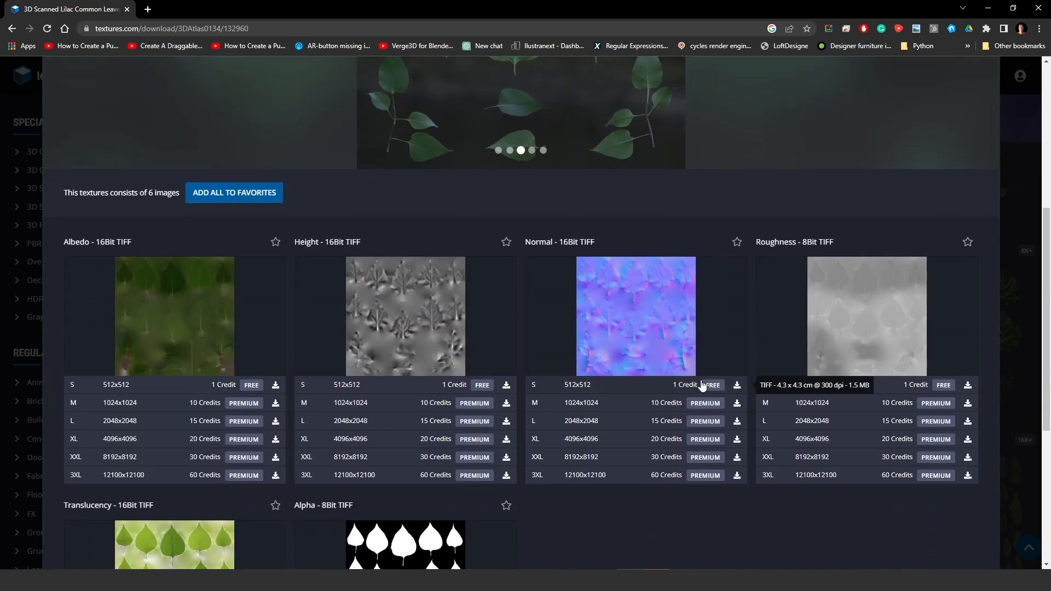
{"action": "scroll", "coordinate": [601, 385], "scroll_direction": "down", "scroll_amount": 3}
{"action": "scroll", "coordinate": [321, 357], "scroll_direction": "up", "scroll_amount": 4}
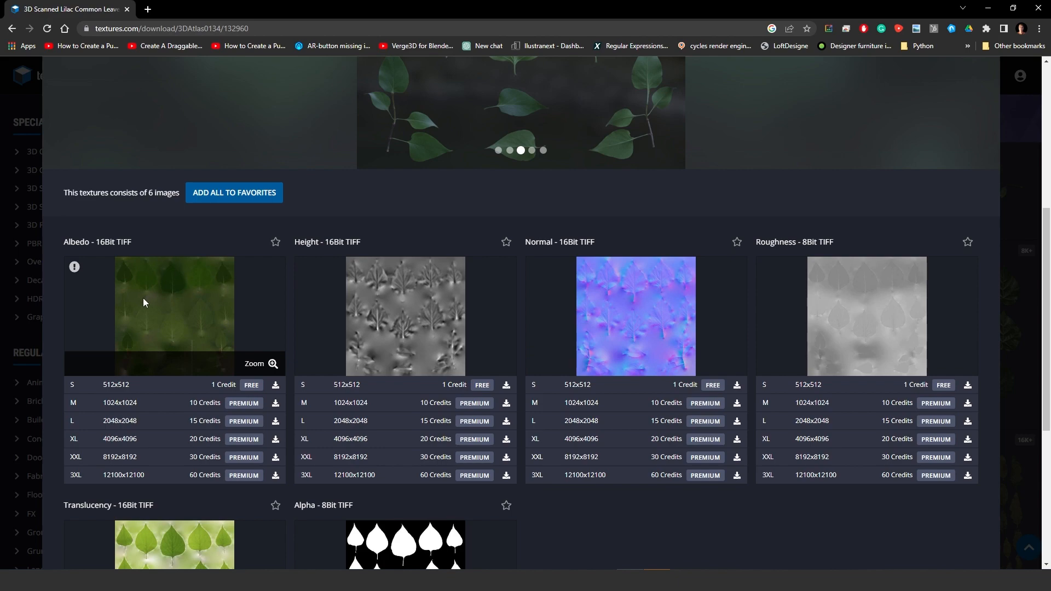
{"action": "left_click", "coordinate": [987, 8]}
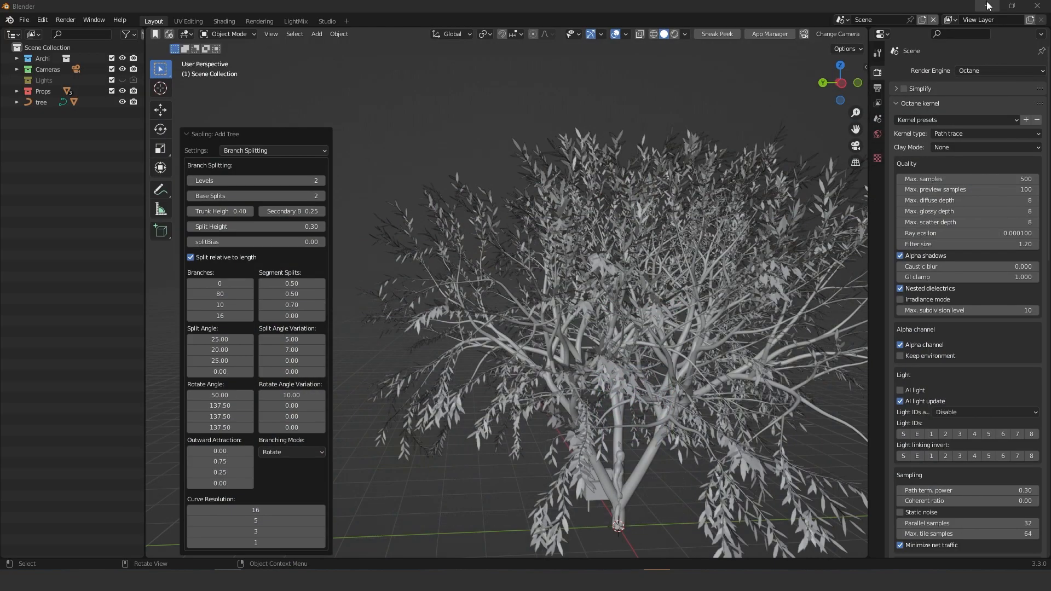
Step: Select the tree's leaves object in the viewport
{"action": "middle_click_drag", "start_coordinate": [595, 201], "coordinate": [613, 235]}
{"action": "scroll", "coordinate": [508, 244], "scroll_direction": "up", "scroll_amount": 3}
{"action": "middle_click_drag", "start_coordinate": [507, 244], "coordinate": [534, 322]}
{"action": "left_click", "coordinate": [492, 174]}
{"action": "scroll", "coordinate": [533, 322], "scroll_direction": "down", "scroll_amount": 3}
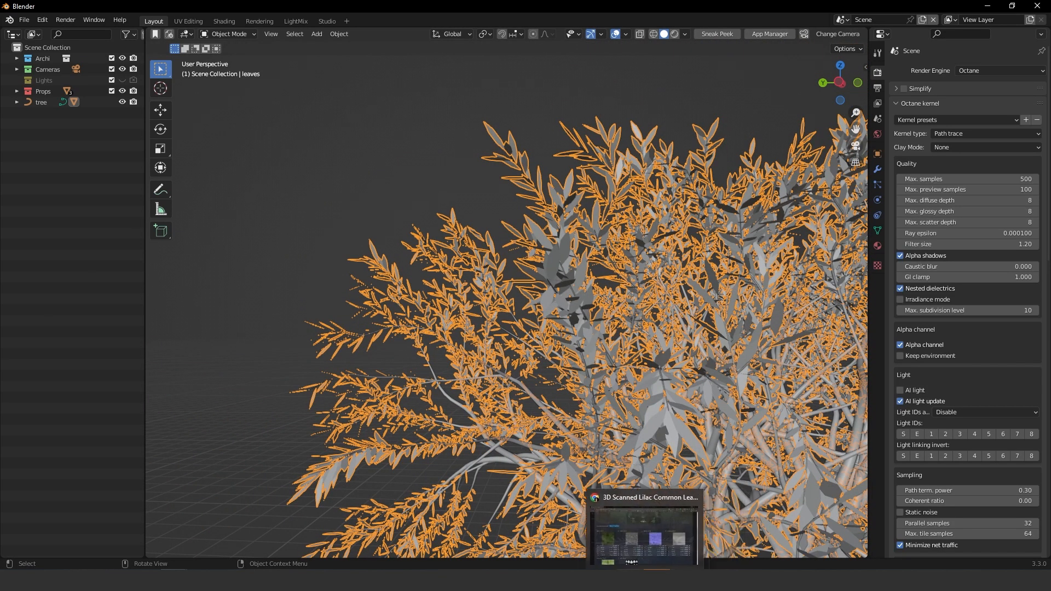
Step: Switch to Chrome, download the free 512x512 Albedo map of the lilac leaves atlas, and return to Blender
{"action": "left_click", "coordinate": [630, 569]}
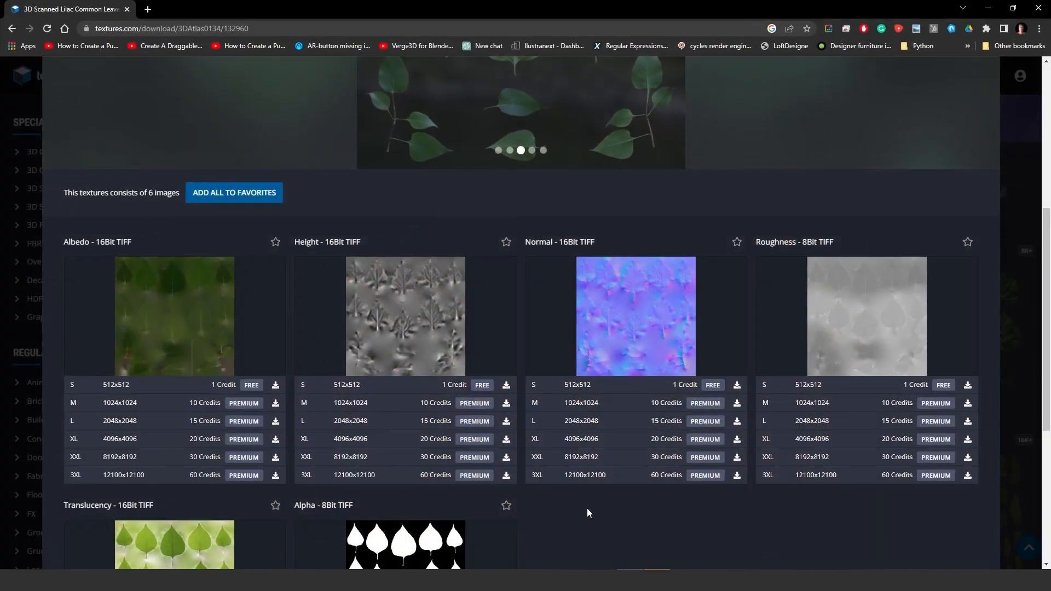
{"action": "left_click", "coordinate": [251, 385]}
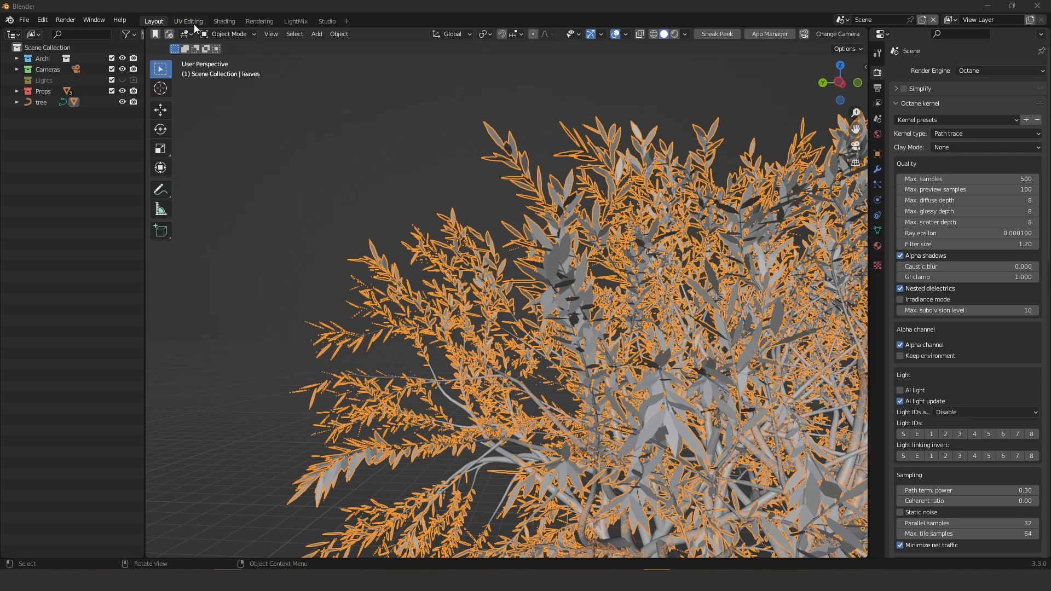
Step: Open the UV Editing workspace for the leaves and select the whole leaf UV island
{"action": "left_click", "coordinate": [186, 22]}
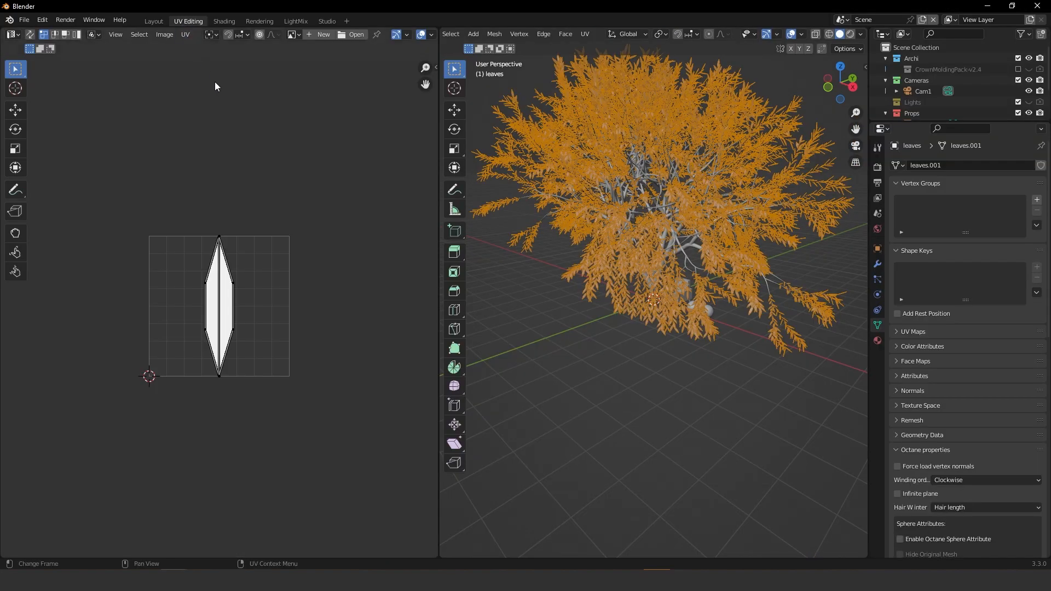
{"action": "middle_click_drag", "start_coordinate": [601, 247], "coordinate": [619, 399], "text": "shift"}
{"action": "middle_click_drag", "start_coordinate": [670, 334], "coordinate": [686, 274], "text": "shift"}
{"action": "scroll", "coordinate": [686, 274], "scroll_direction": "up", "scroll_amount": 6}
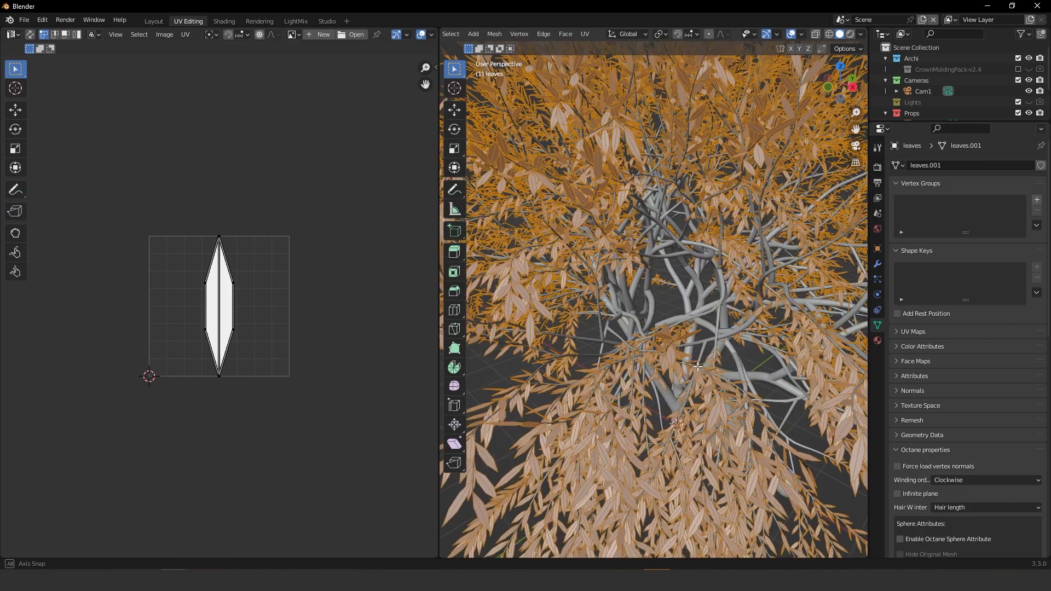
{"action": "scroll", "coordinate": [698, 367], "scroll_direction": "up", "scroll_amount": 3}
{"action": "key", "text": "a"}
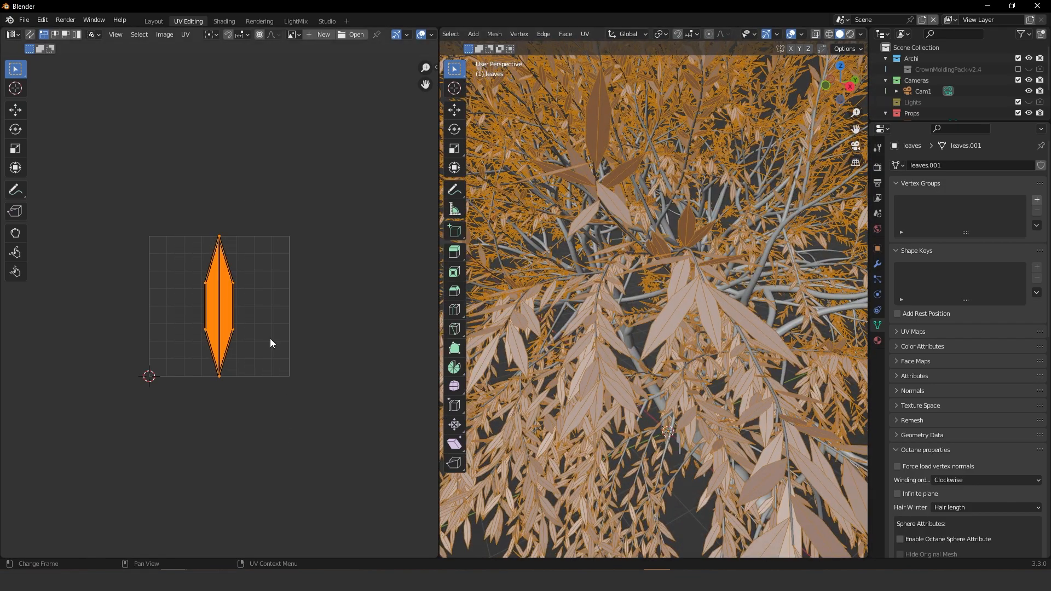
{"action": "left_click_drag", "start_coordinate": [187, 199], "coordinate": [265, 455]}
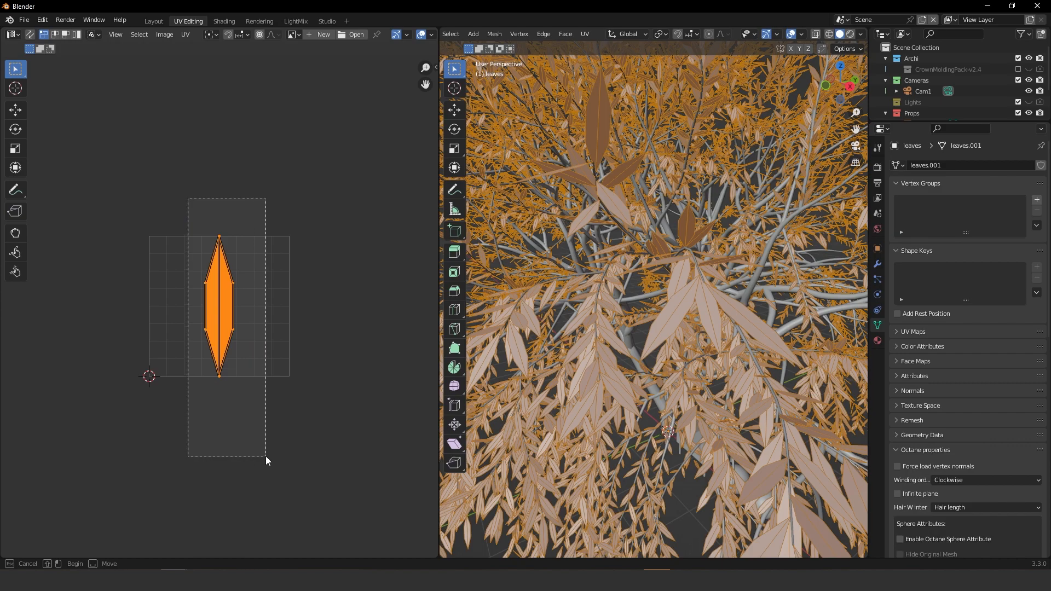
{"action": "key", "text": "g"}
{"action": "left_click", "coordinate": [222, 348]}
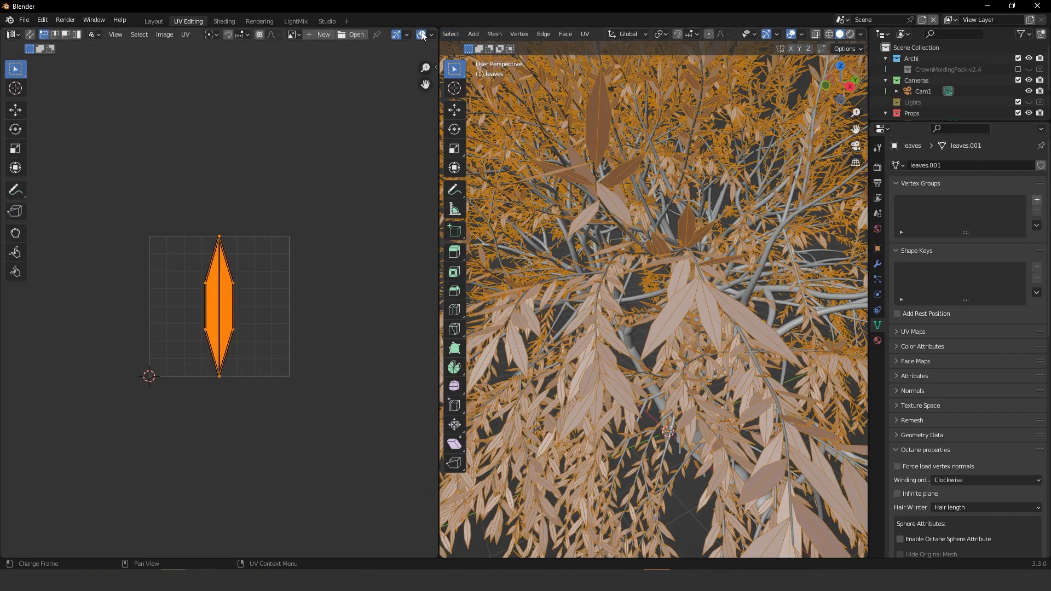
Step: Split the UV editor into two areas, make the new one a Shader Editor, and hide its sidebar
{"action": "left_click_drag", "start_coordinate": [435, 31], "coordinate": [263, 34]}
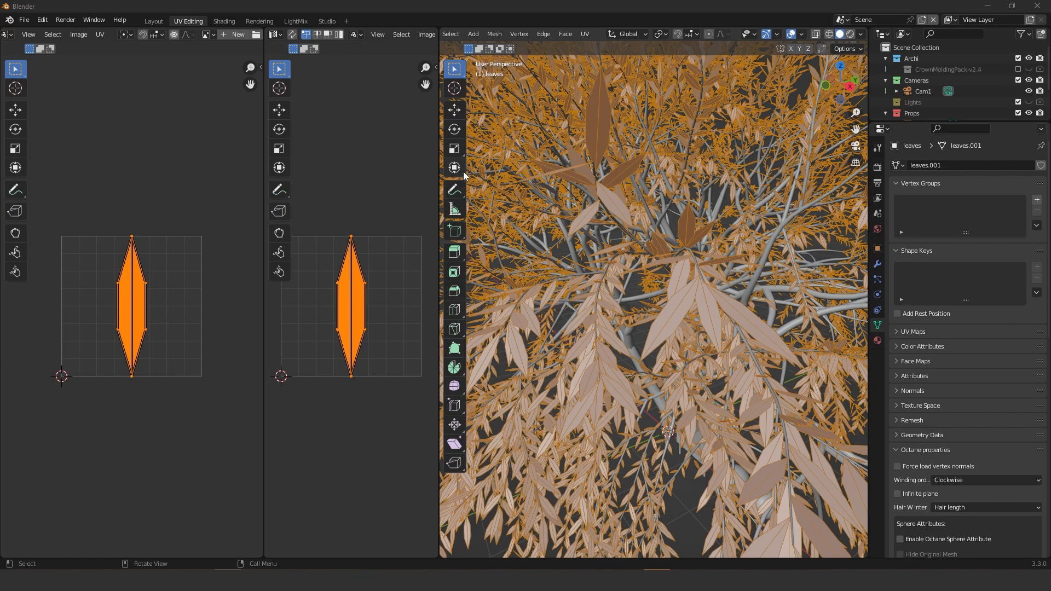
{"action": "left_click", "coordinate": [272, 35]}
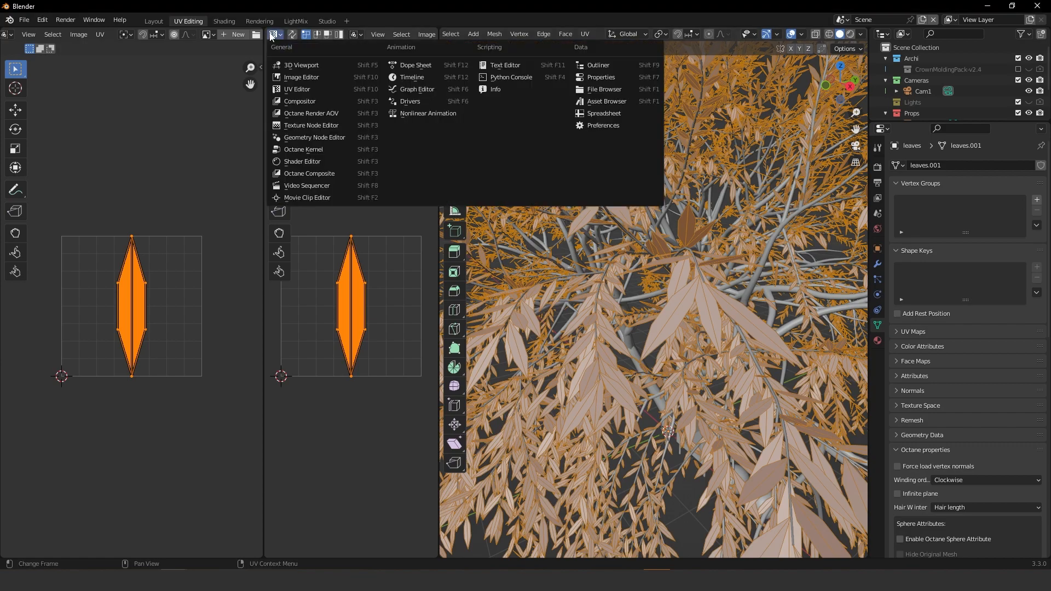
{"action": "left_click", "coordinate": [322, 165]}
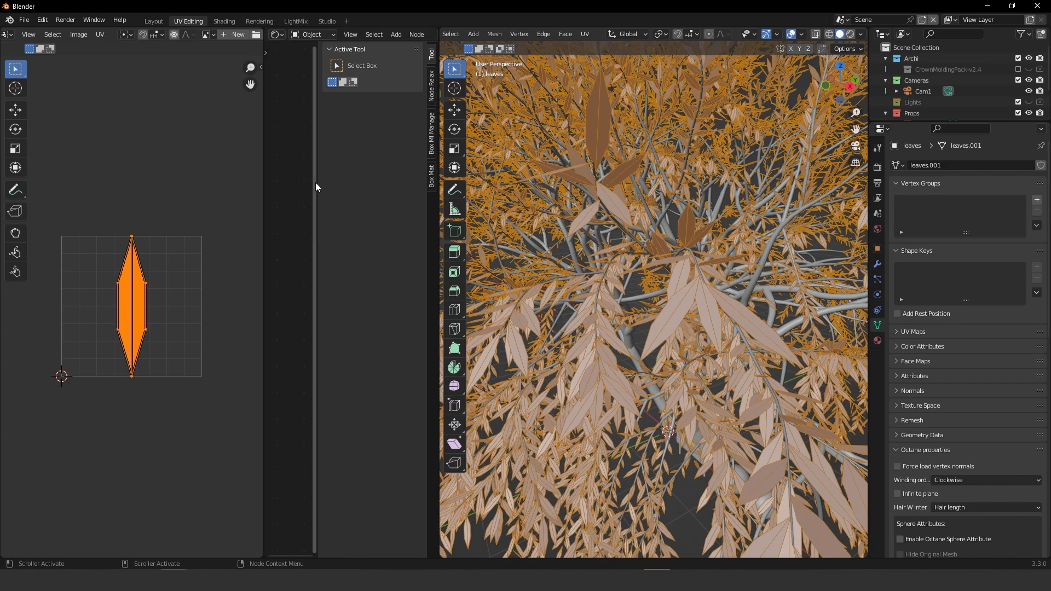
{"action": "key", "text": "n"}
Step: Return the leaves to Object Mode and create a new material for them
{"action": "key", "text": "Tab"}
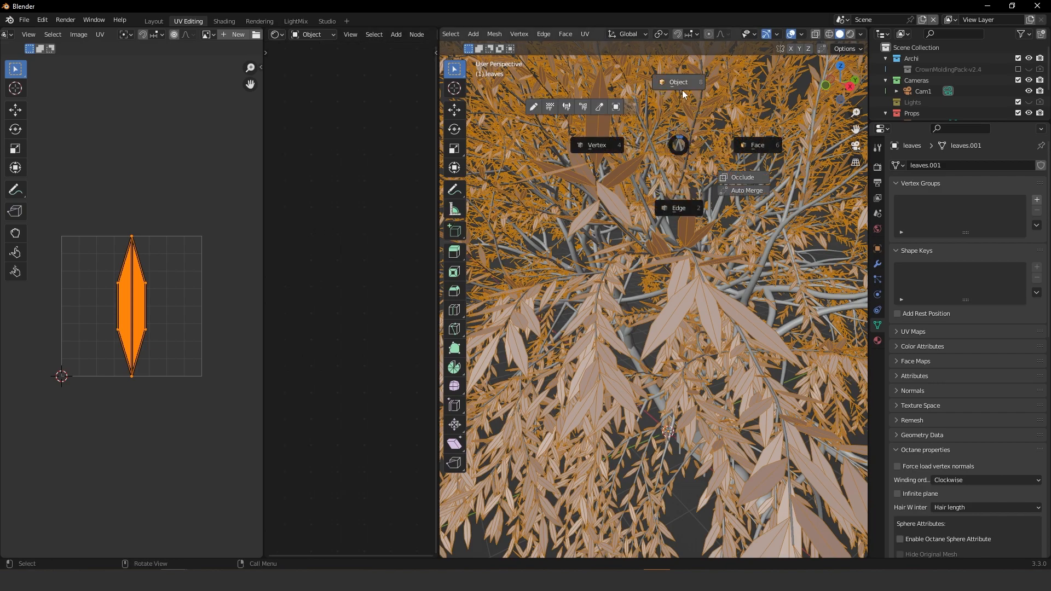
{"action": "left_click", "coordinate": [682, 88]}
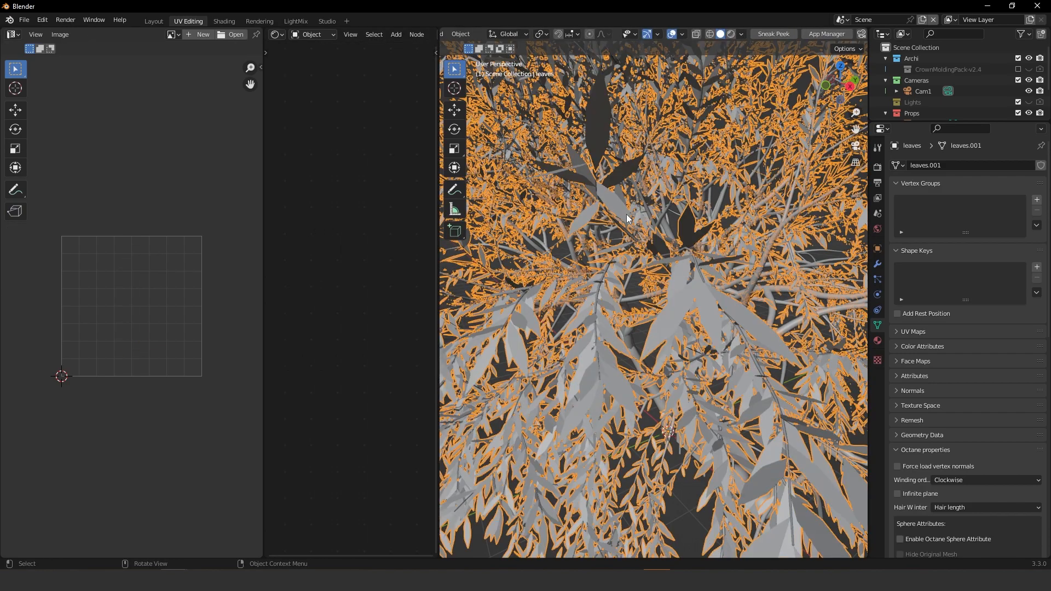
{"action": "left_click", "coordinate": [878, 339]}
{"action": "left_click", "coordinate": [937, 208]}
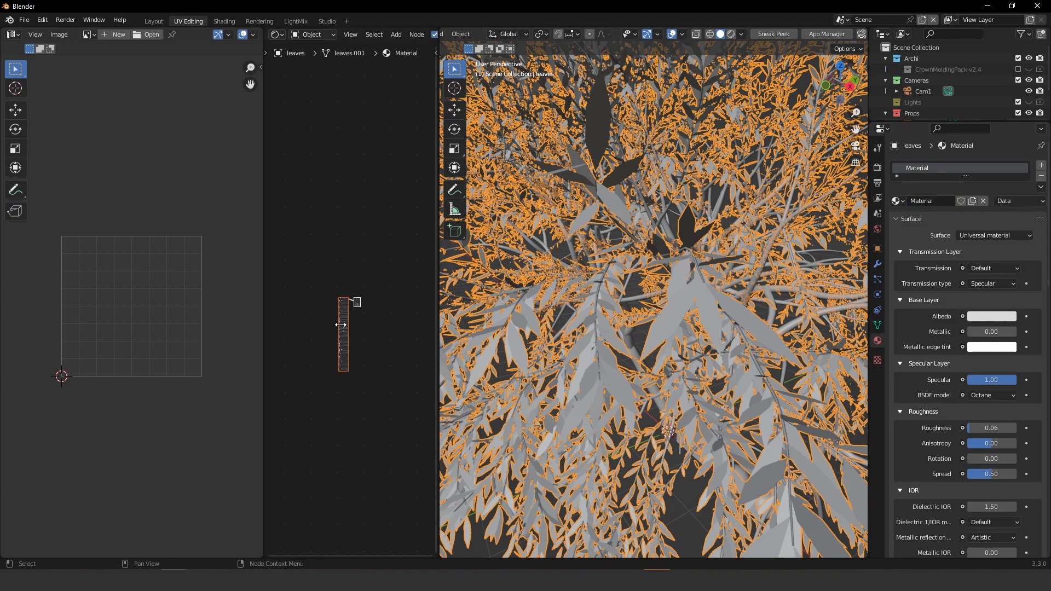
Step: Bring the downloaded albedo image into the leaf material as an Image Tex node feeding the Albedo input
{"action": "scroll", "coordinate": [349, 307], "scroll_direction": "up", "scroll_amount": 4}
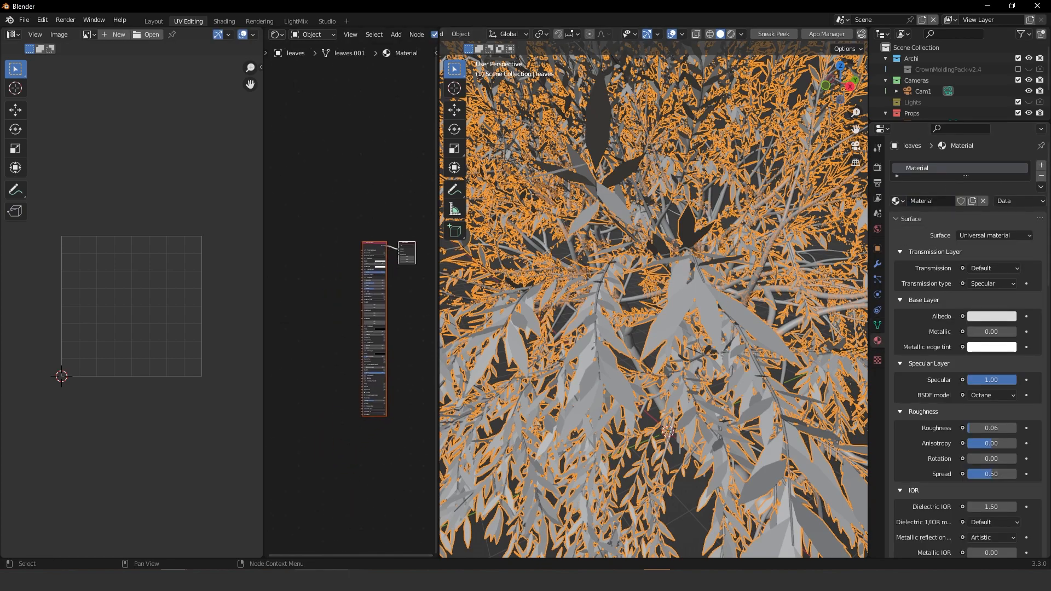
{"action": "left_click", "coordinate": [254, 579]}
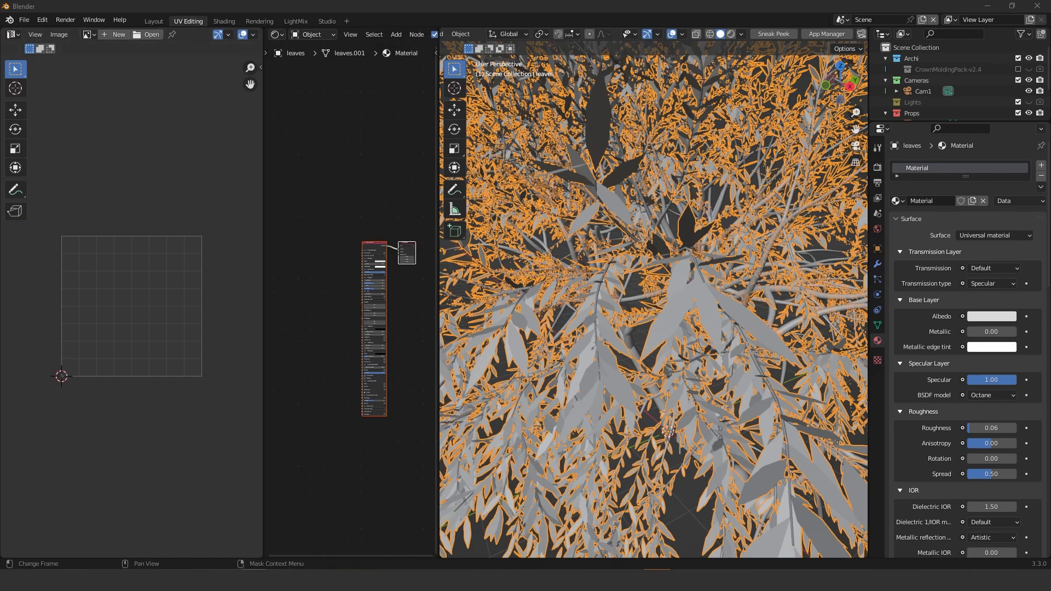
{"action": "left_click_drag", "start_coordinate": [374, 322], "coordinate": [380, 202]}
{"action": "scroll", "coordinate": [329, 262], "scroll_direction": "up", "scroll_amount": 3}
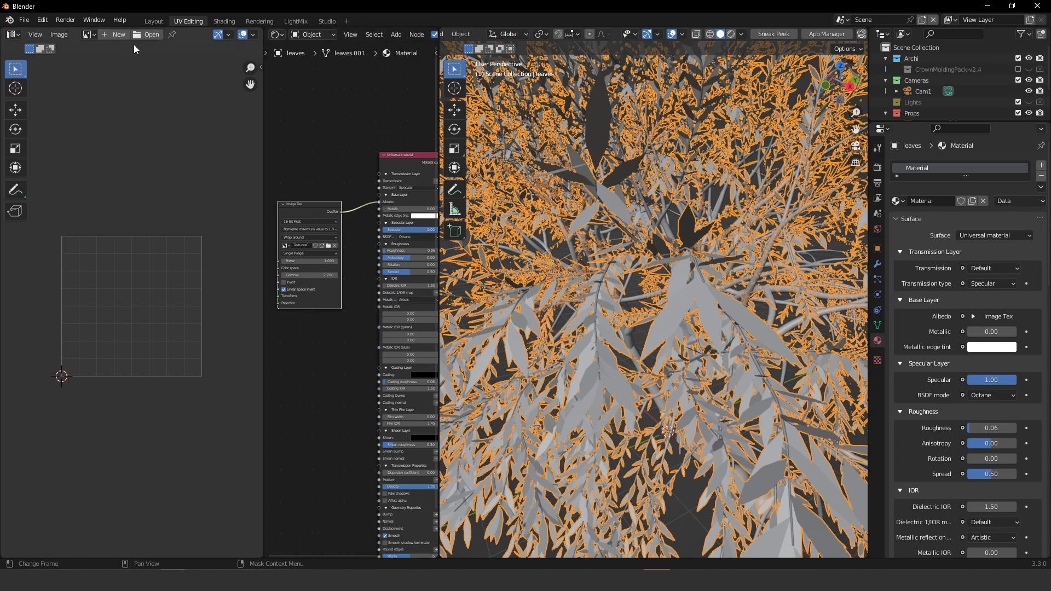
Step: Return the leaves to Edit Mode and show TexturesCom_Leaves_Lilac02_512_albedo.tif behind their UVs in the UV editor
{"action": "key", "text": "ctrl+Tab"}
{"action": "left_click", "coordinate": [747, 140]}
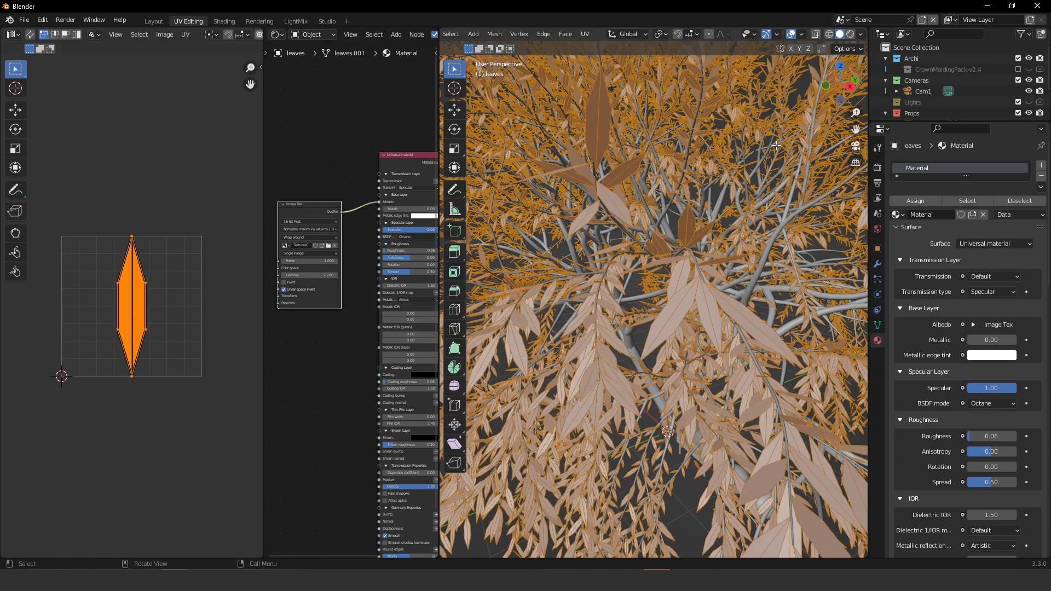
{"action": "scroll", "coordinate": [164, 36], "scroll_direction": "down", "scroll_amount": 1}
{"action": "scroll", "coordinate": [164, 36], "scroll_direction": "down", "scroll_amount": 5}
{"action": "middle_click_drag", "start_coordinate": [172, 41], "coordinate": [166, 62]}
{"action": "scroll", "coordinate": [192, 35], "scroll_direction": "down", "scroll_amount": 5}
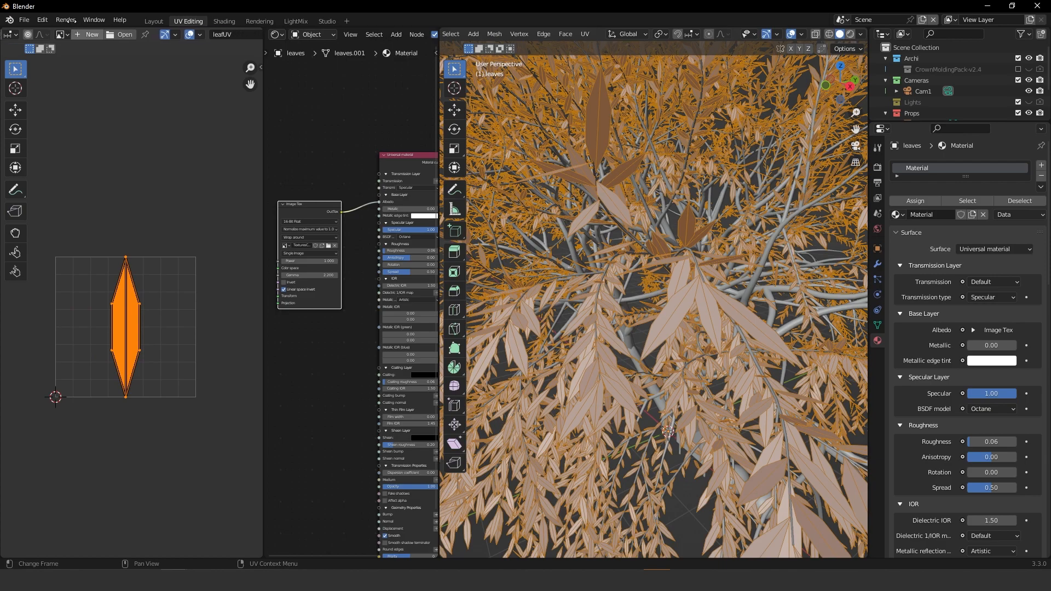
{"action": "scroll", "coordinate": [195, 37], "scroll_direction": "up", "scroll_amount": 10}
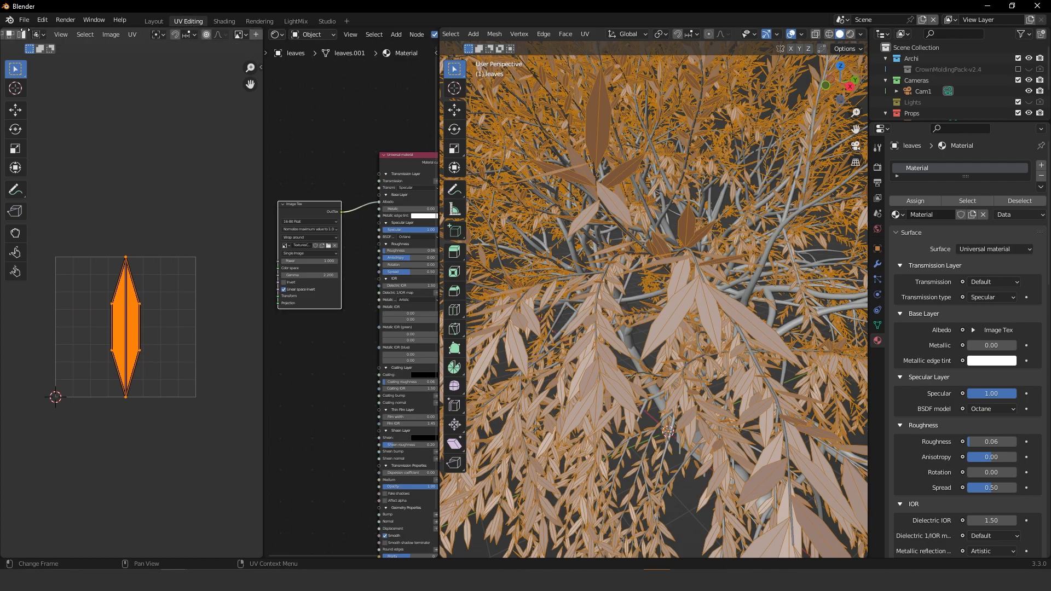
{"action": "scroll", "coordinate": [249, 37], "scroll_direction": "down", "scroll_amount": 2}
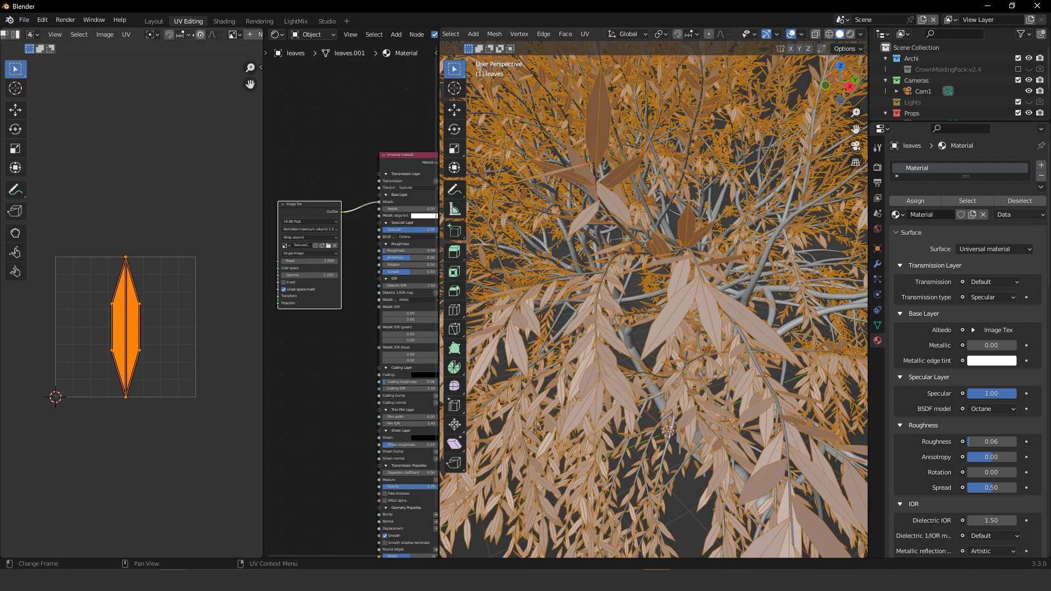
{"action": "scroll", "coordinate": [243, 39], "scroll_direction": "down", "scroll_amount": 5}
{"action": "left_click", "coordinate": [112, 35]}
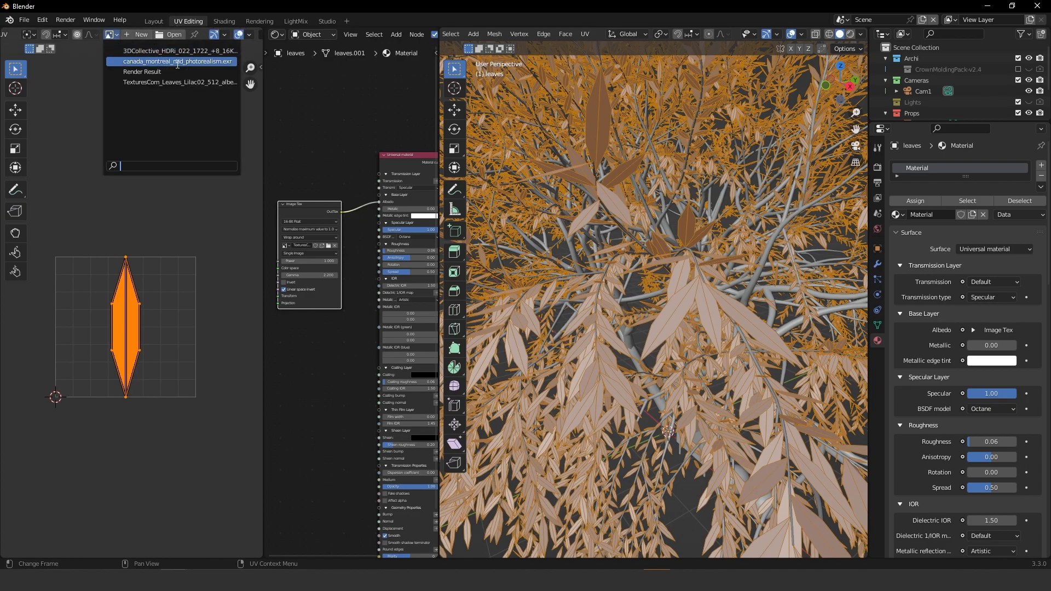
{"action": "left_click", "coordinate": [179, 83]}
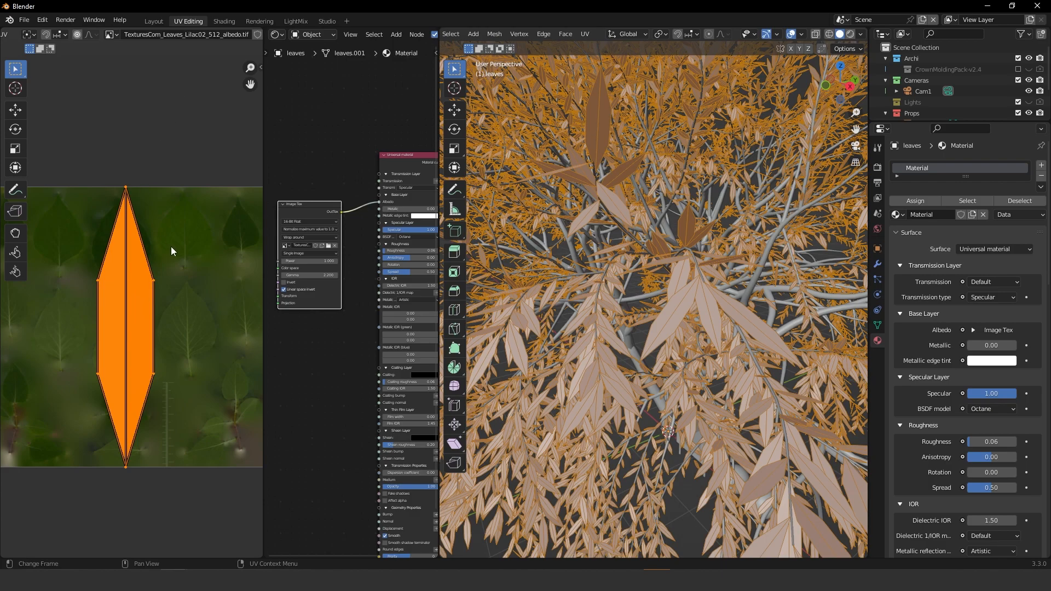
Step: Merge the Shader Editor area back into the UV editor and fit the leaf atlas in the enlarged view
{"action": "scroll", "coordinate": [137, 311], "scroll_direction": "down", "scroll_amount": 3}
{"action": "middle_click_drag", "start_coordinate": [143, 327], "coordinate": [205, 329]}
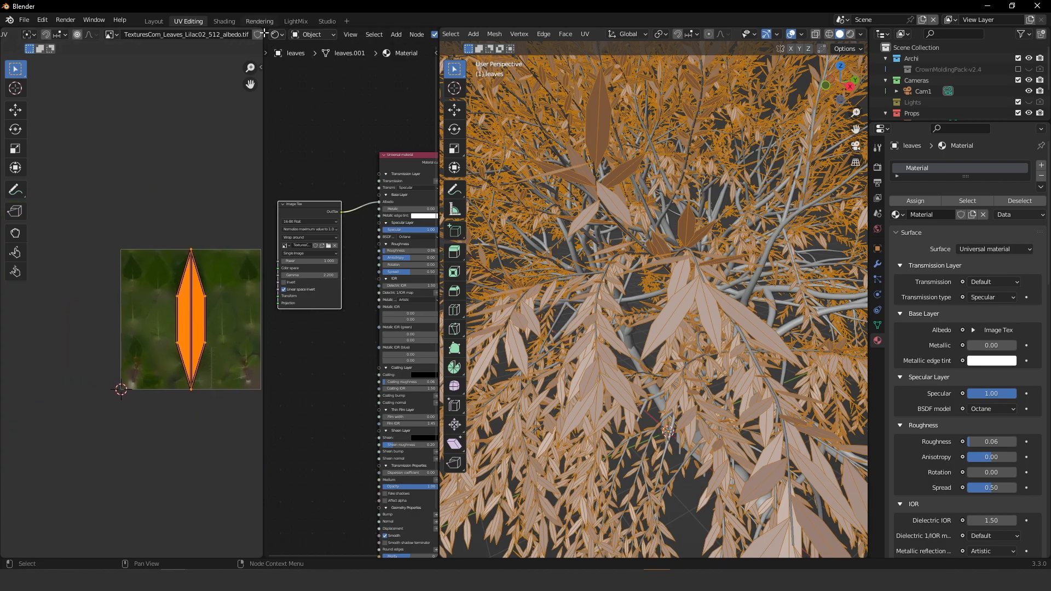
{"action": "left_click_drag", "start_coordinate": [265, 30], "coordinate": [289, 34]}
{"action": "right_click", "coordinate": [267, 31]}
{"action": "scroll", "coordinate": [221, 307], "scroll_direction": "up", "scroll_amount": 5}
{"action": "middle_click_drag", "start_coordinate": [287, 312], "coordinate": [112, 244]}
{"action": "key", "text": "Home"}
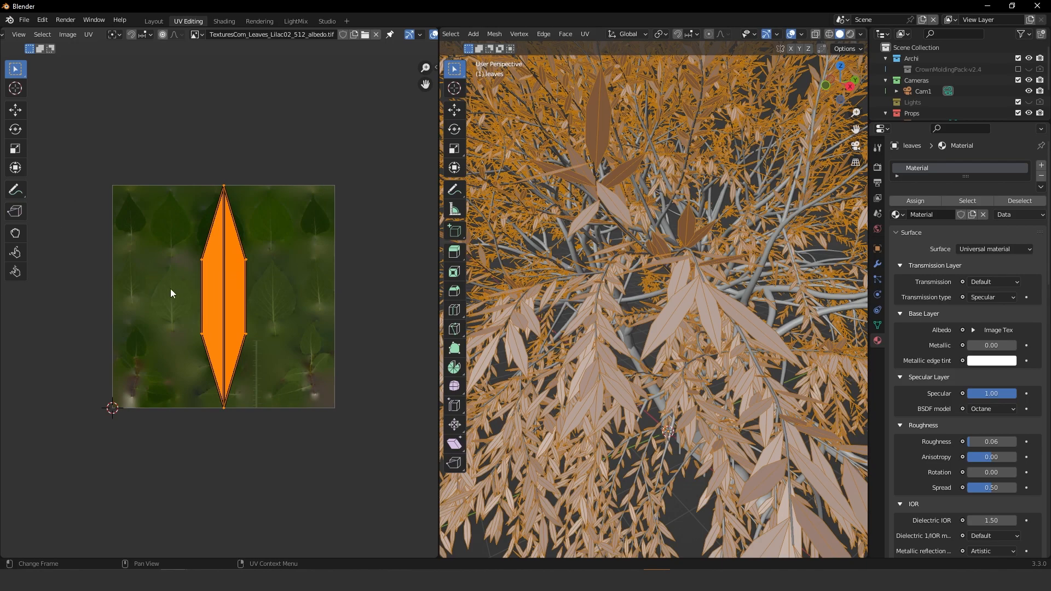
Step: Scale down the leaf UV island and move it onto the dark leaf in the atlas's upper row
{"action": "key", "text": "s"}
{"action": "left_click", "coordinate": [237, 300]}
{"action": "middle_click_drag", "start_coordinate": [237, 301], "coordinate": [247, 196], "text": "ctrl"}
{"action": "middle_click_drag", "start_coordinate": [225, 257], "coordinate": [232, 370]}
{"action": "middle_click_drag", "start_coordinate": [237, 419], "coordinate": [244, 380], "text": "ctrl"}
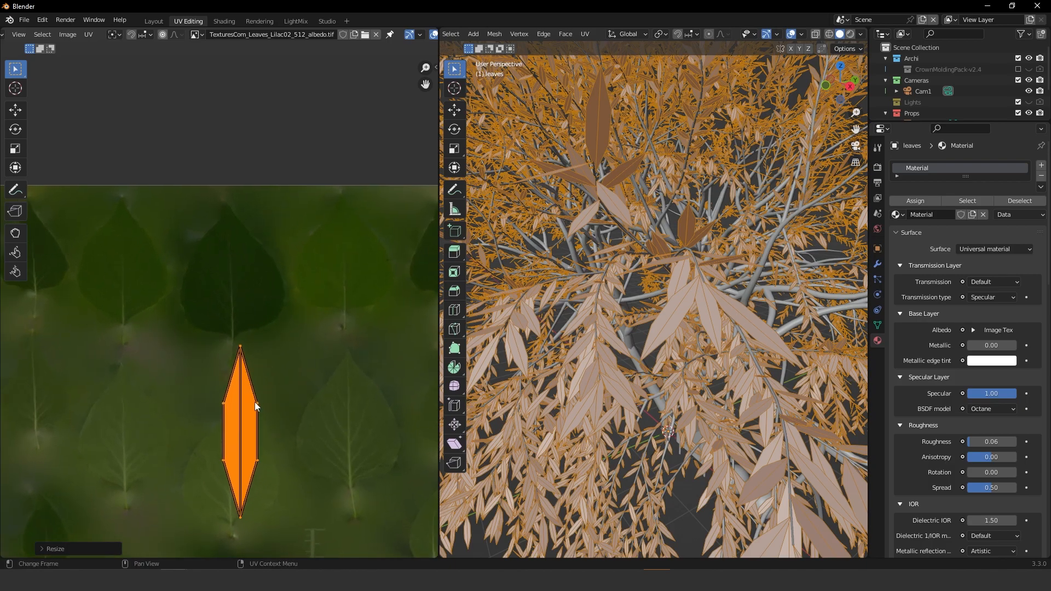
{"action": "key", "text": "g"}
{"action": "left_click", "coordinate": [245, 251]}
Step: Move the island's top and bottom UV vertices to the tip and base of the dark leaf
{"action": "left_click_drag", "start_coordinate": [169, 168], "coordinate": [278, 214]}
{"action": "key", "text": "g"}
{"action": "left_click", "coordinate": [255, 205]}
{"action": "left_click", "coordinate": [239, 349]}
{"action": "key", "text": "g"}
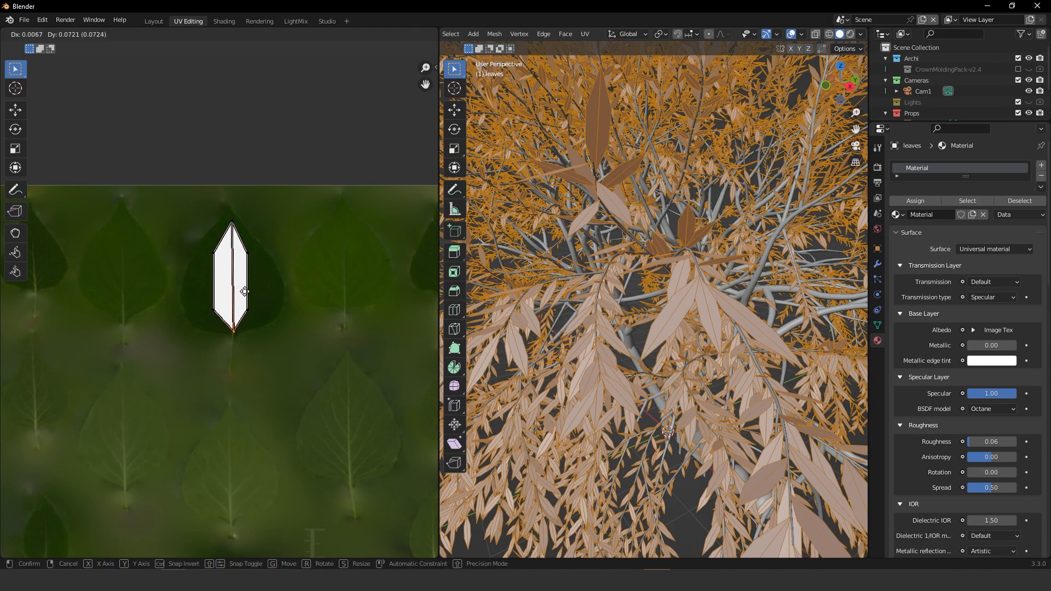
{"action": "left_click", "coordinate": [245, 294]}
Step: Move the island's left and right UV vertices outward to fill the width of the dark leaf
{"action": "left_click_drag", "start_coordinate": [174, 220], "coordinate": [221, 333]}
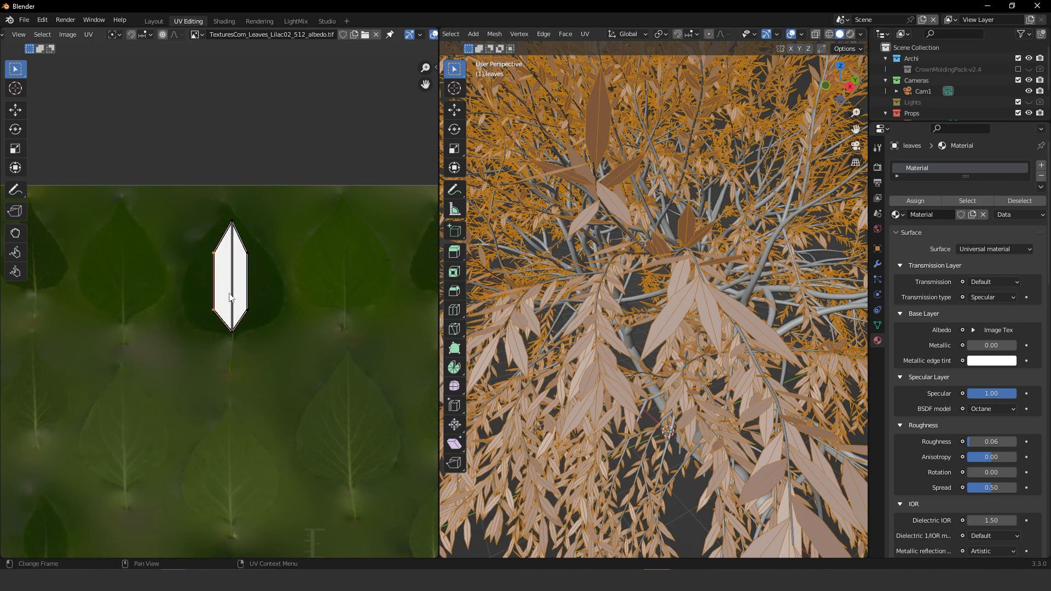
{"action": "key", "text": "g"}
{"action": "left_click", "coordinate": [207, 283]}
{"action": "left_click_drag", "start_coordinate": [239, 245], "coordinate": [279, 328]}
{"action": "key", "text": "g"}
{"action": "left_click", "coordinate": [294, 280]}
{"action": "key", "text": "g"}
{"action": "left_click", "coordinate": [288, 309]}
Step: Fine-tune the upper right and upper left UV vertices to follow the dark leaf's outline
{"action": "left_click", "coordinate": [269, 260]}
{"action": "key", "text": "g"}
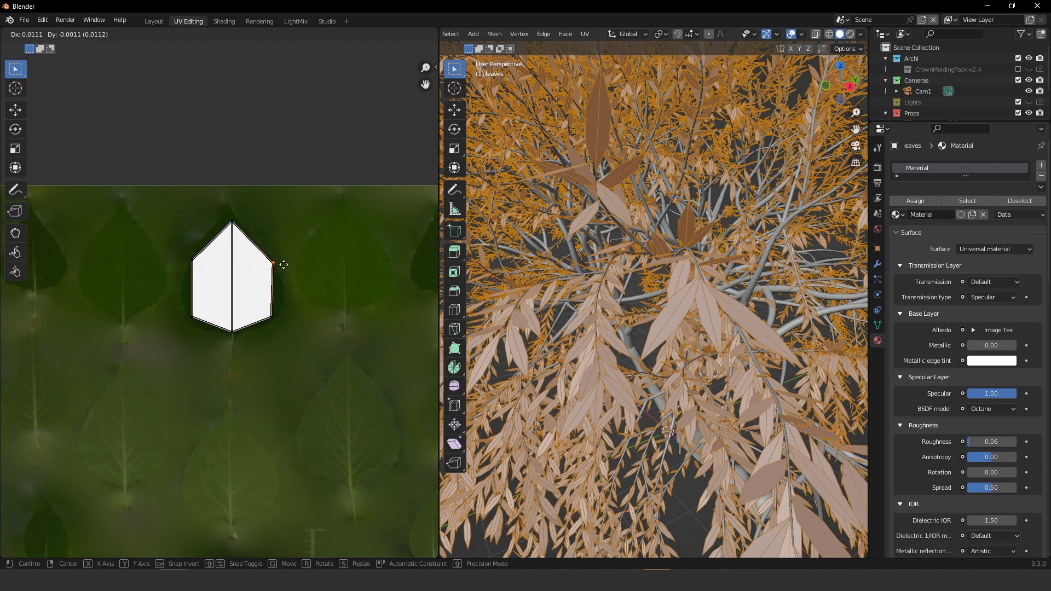
{"action": "left_click", "coordinate": [281, 264]}
{"action": "left_click_drag", "start_coordinate": [189, 249], "coordinate": [205, 272]}
{"action": "key", "text": "g"}
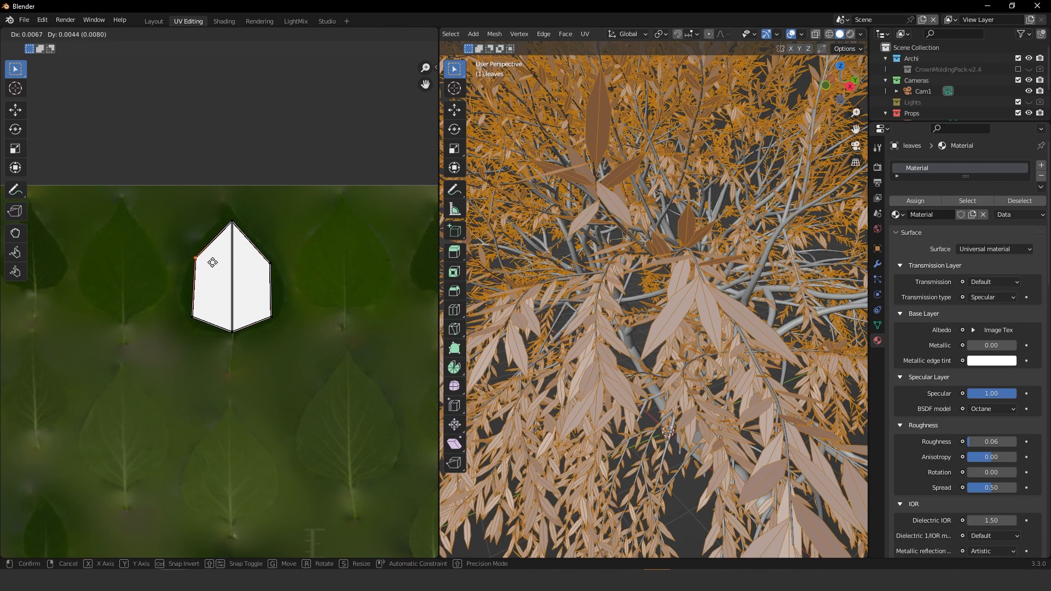
{"action": "left_click", "coordinate": [209, 262]}
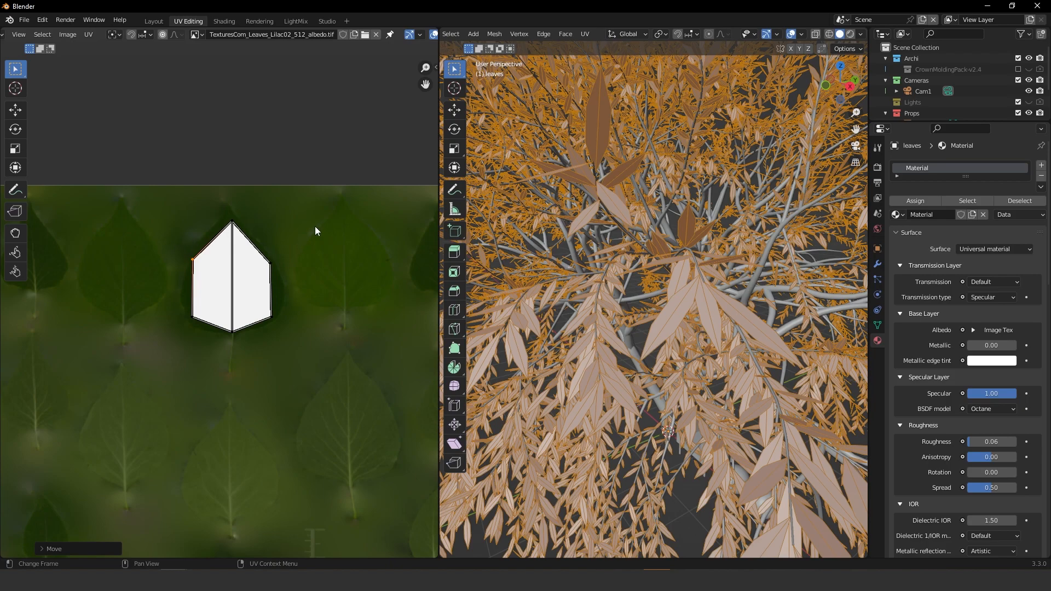
Step: Return to Object Mode, switch the viewport to rendered shading, and inspect the textured leaves from several sides
{"action": "scroll", "coordinate": [704, 188], "scroll_direction": "down", "scroll_amount": 4}
{"action": "key", "text": "Tab"}
{"action": "left_click", "coordinate": [712, 153]}
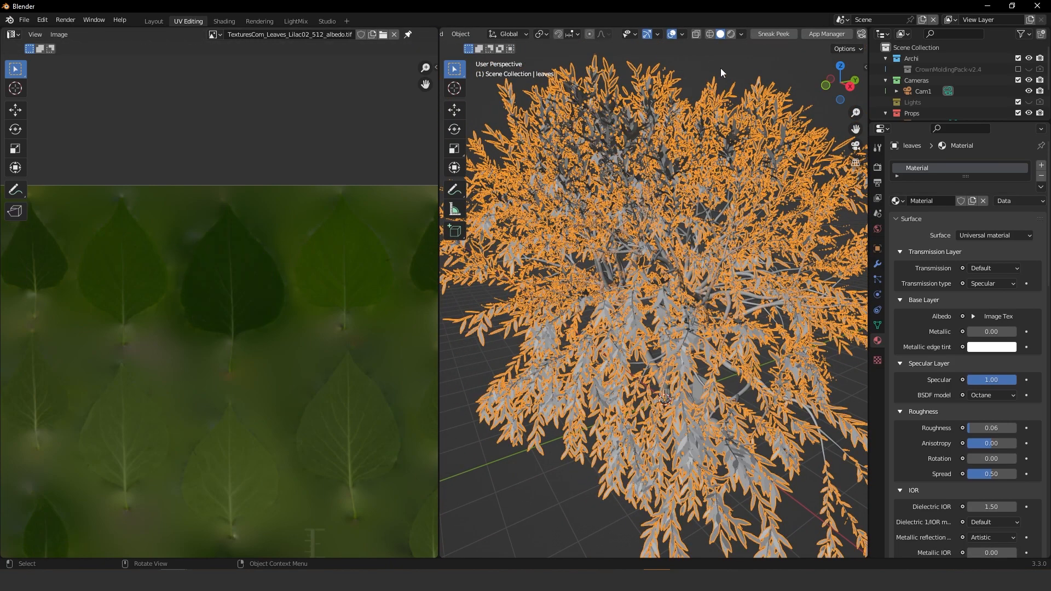
{"action": "left_click", "coordinate": [732, 34]}
{"action": "scroll", "coordinate": [718, 248], "scroll_direction": "down", "scroll_amount": 2}
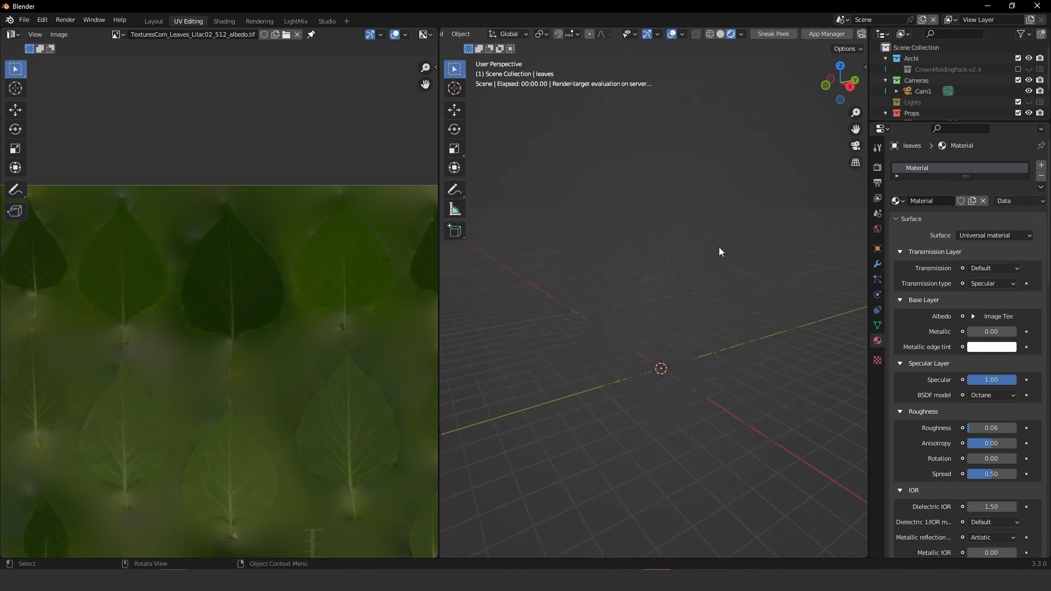
{"action": "middle_click_drag", "start_coordinate": [705, 236], "coordinate": [678, 329]}
{"action": "middle_click_drag", "start_coordinate": [679, 235], "coordinate": [686, 172], "text": "ctrl"}
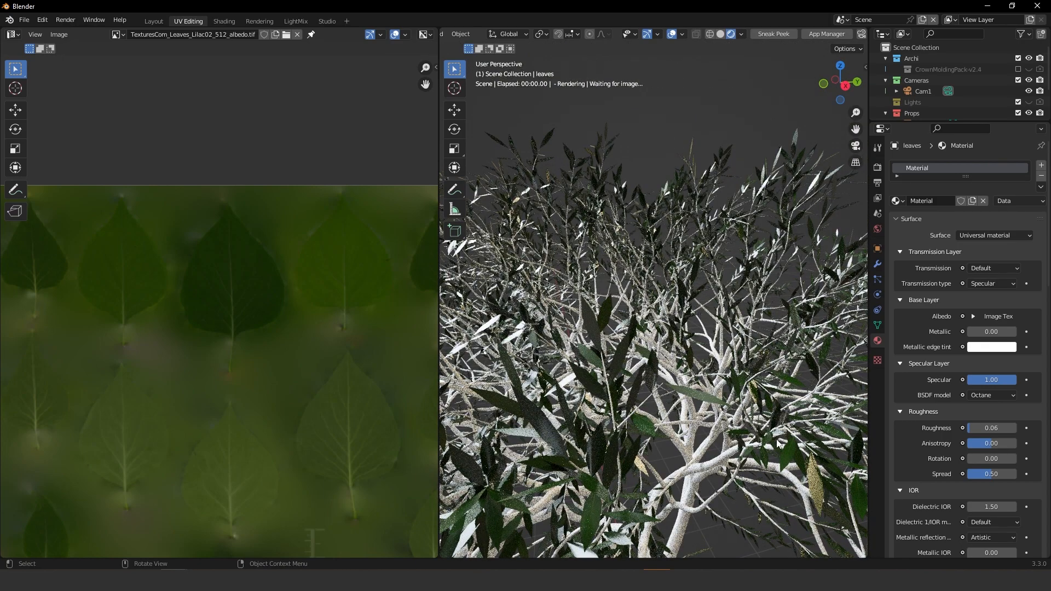
{"action": "middle_click_drag", "start_coordinate": [612, 268], "coordinate": [650, 280]}
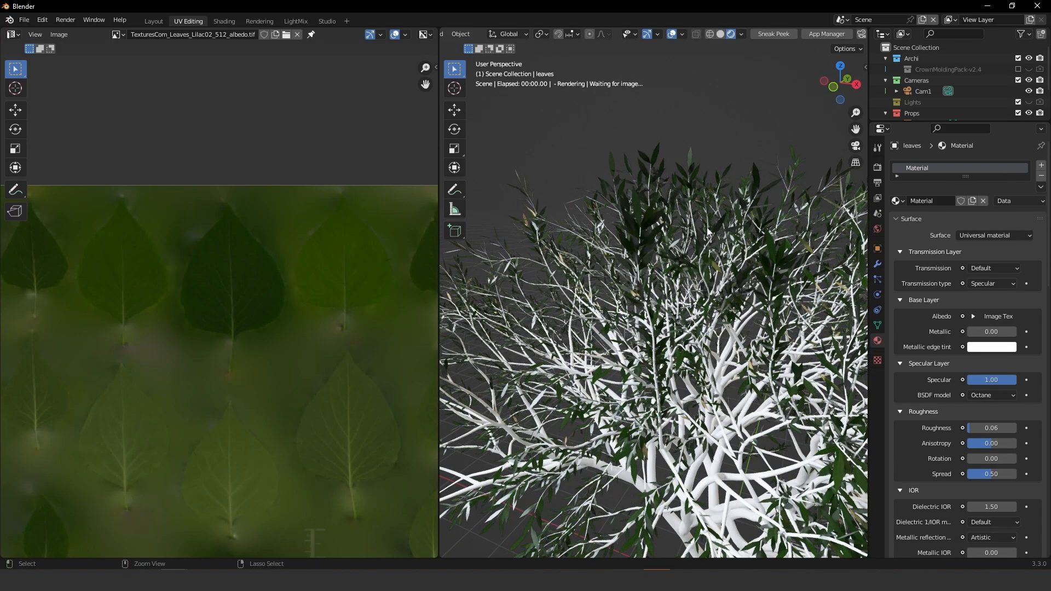
Step: Return the tree viewport to solid shading and switch to the Blender window with the temp_75 pool scene
{"action": "scroll", "coordinate": [670, 345], "scroll_direction": "down", "scroll_amount": 5}
{"action": "middle_click_drag", "start_coordinate": [667, 328], "coordinate": [692, 359]}
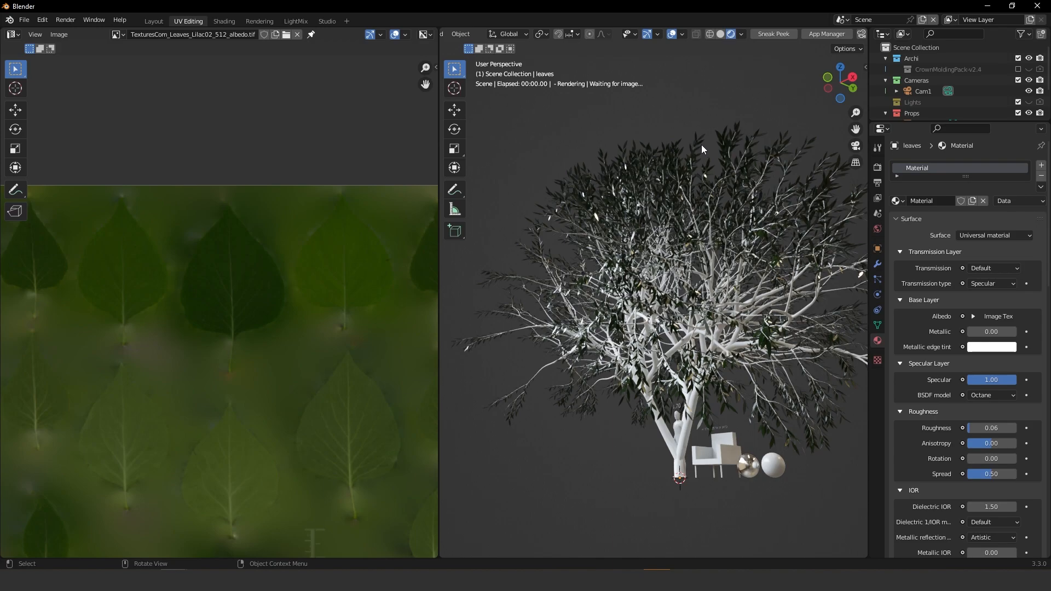
{"action": "left_click", "coordinate": [721, 35]}
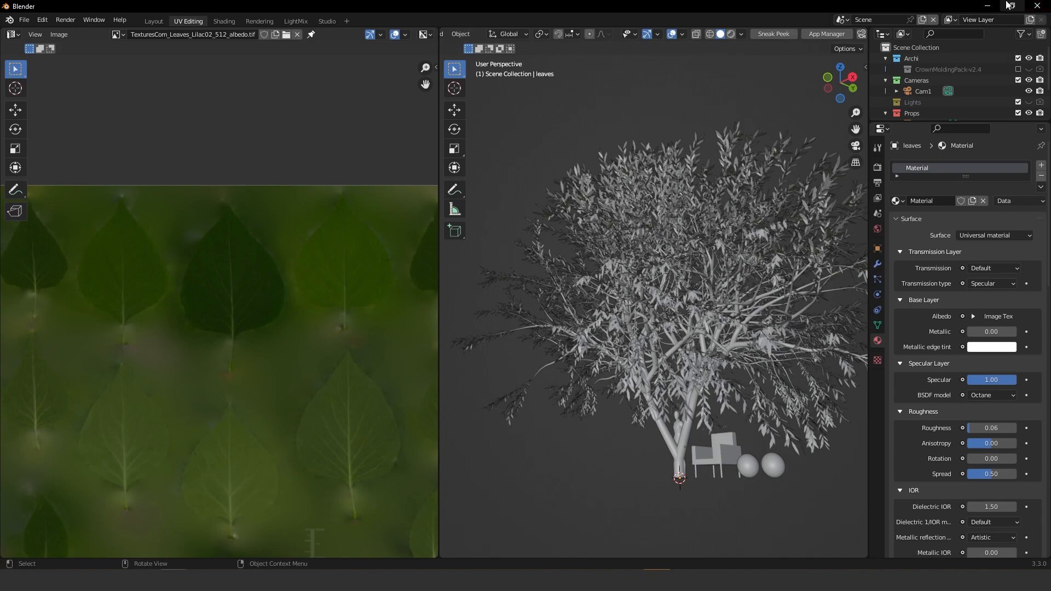
{"action": "left_click", "coordinate": [990, 6]}
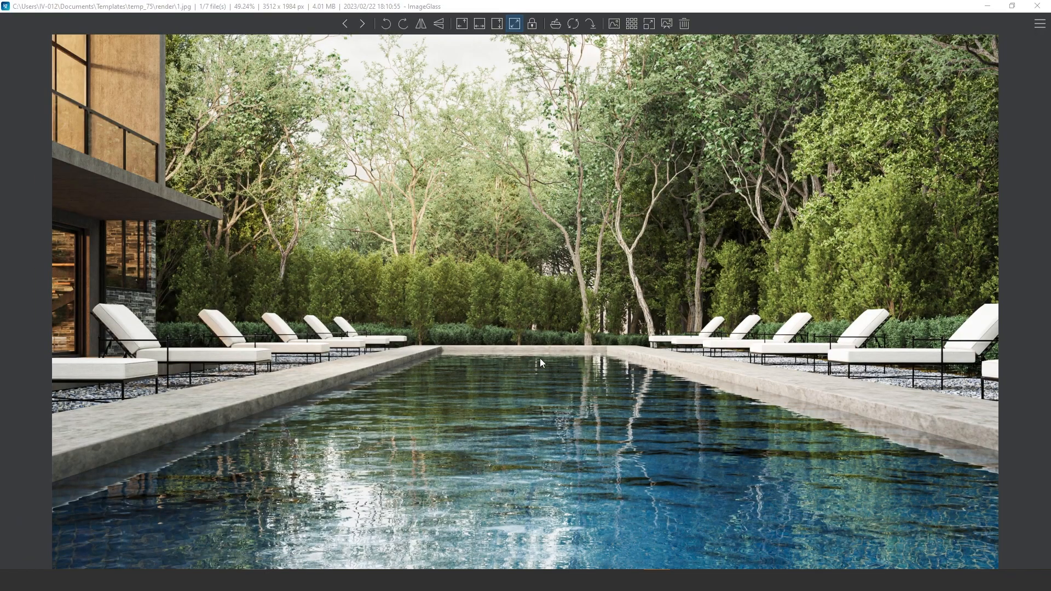
{"action": "left_click", "coordinate": [989, 5]}
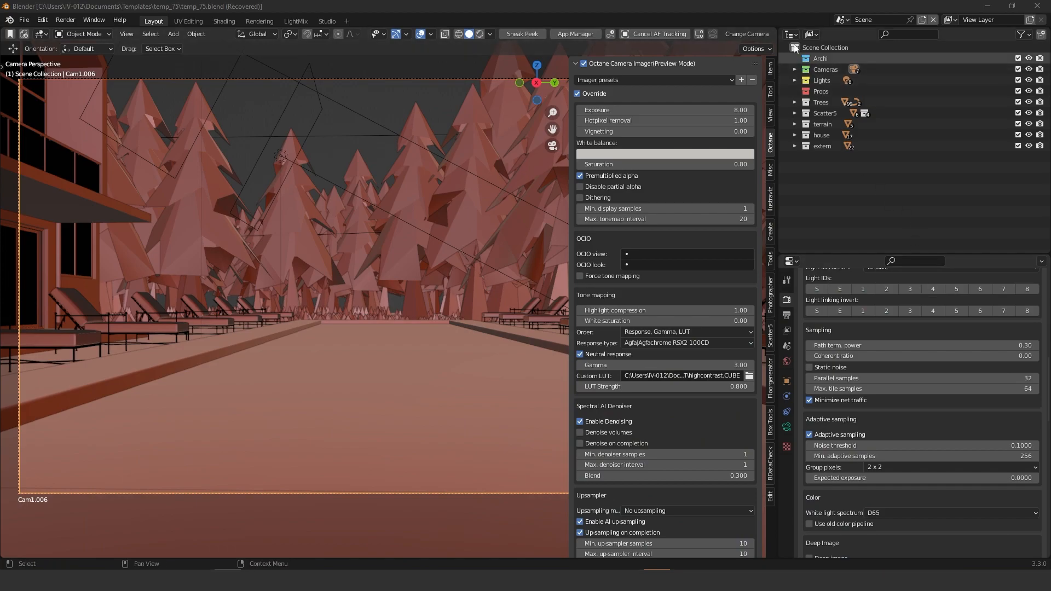
Step: Turn the Outliner area into an enlarged Shader Editor without its sidebar and select the pool water to show its material nodes
{"action": "left_click", "coordinate": [791, 35]}
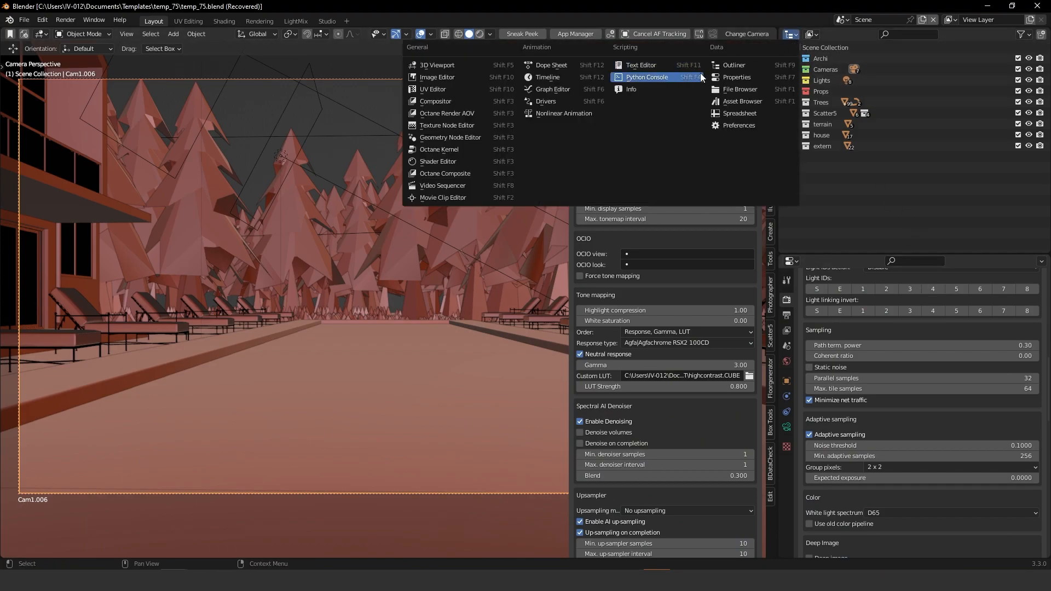
{"action": "left_click", "coordinate": [459, 161]}
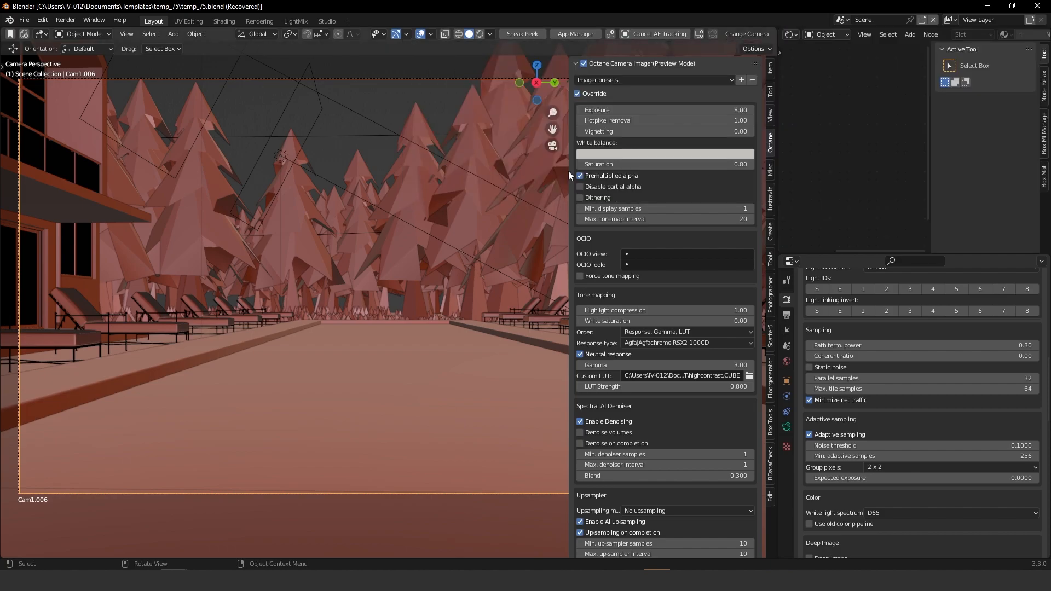
{"action": "left_click_drag", "start_coordinate": [827, 254], "coordinate": [826, 351]}
{"action": "key", "text": "n"}
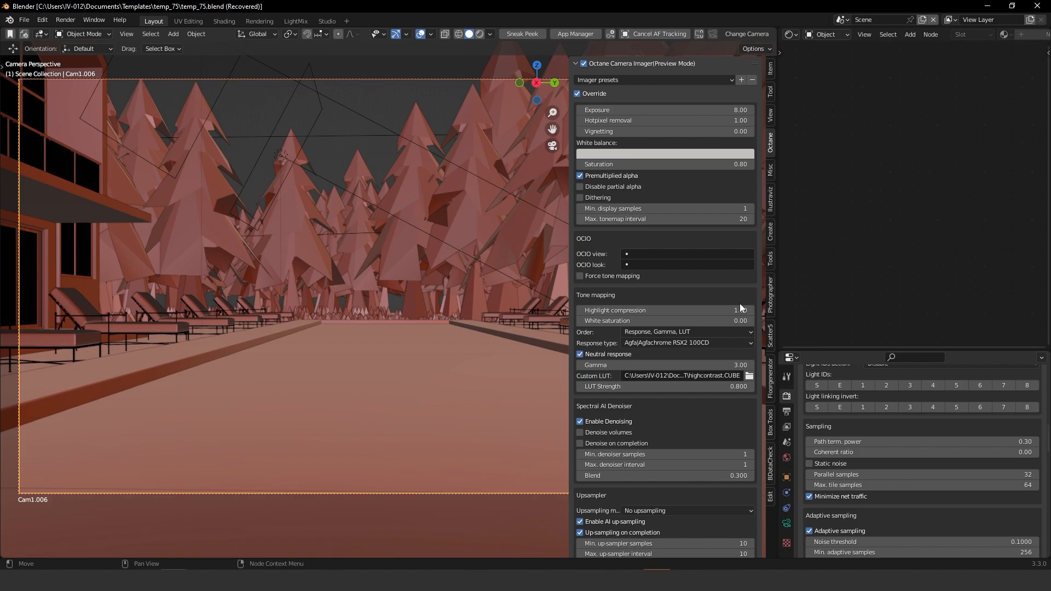
{"action": "left_click", "coordinate": [404, 395]}
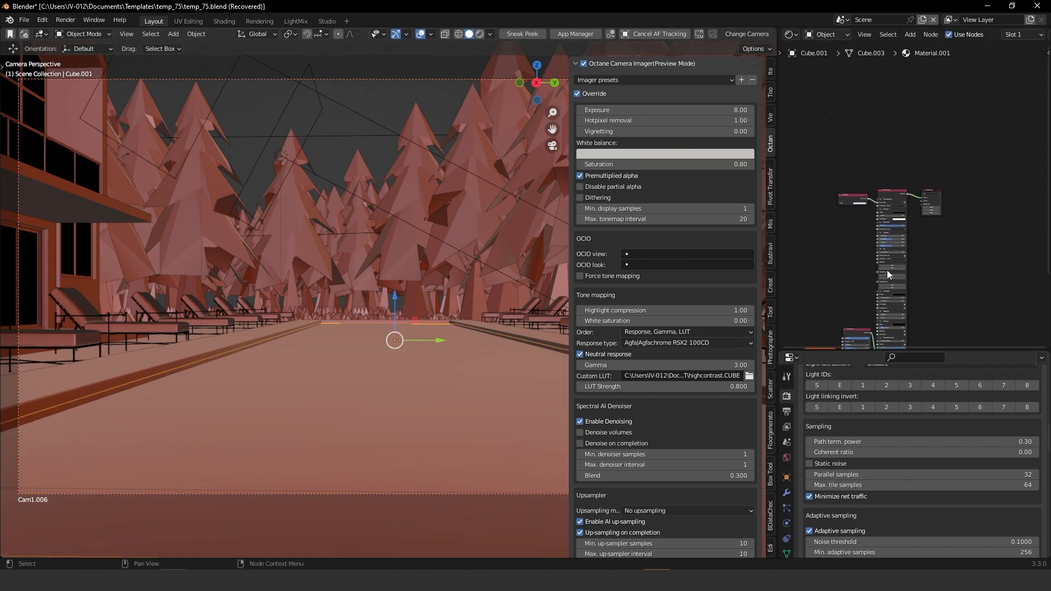
{"action": "scroll", "coordinate": [887, 271], "scroll_direction": "up", "scroll_amount": 5}
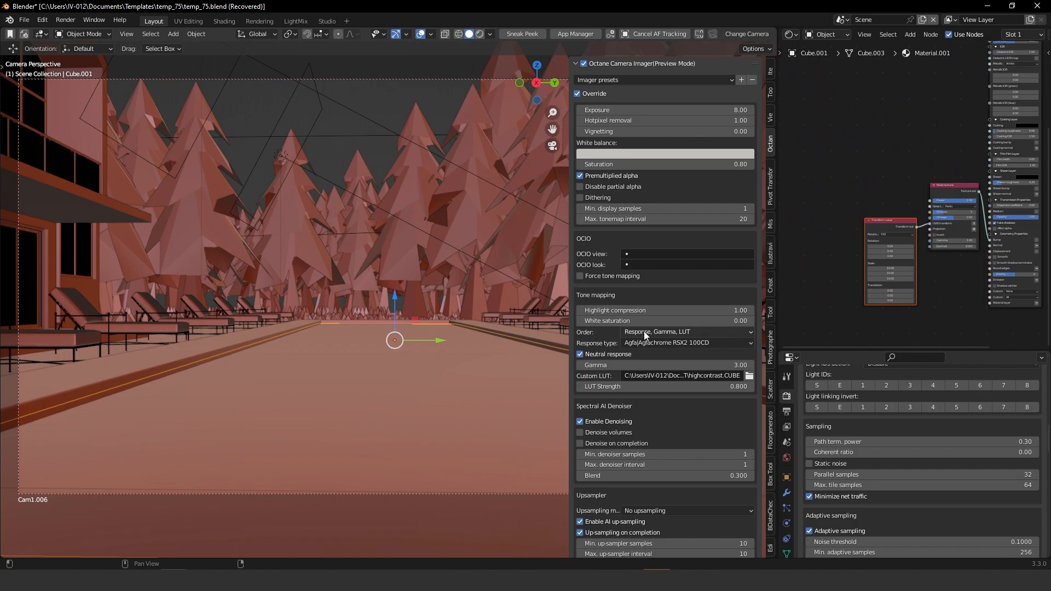
Step: Hide the three Forest scatter systems in the viewport and switch the camera view to rendered shading
{"action": "left_click", "coordinate": [771, 387]}
{"action": "left_click", "coordinate": [717, 436]}
{"action": "left_click", "coordinate": [717, 445]}
{"action": "left_click", "coordinate": [717, 454]}
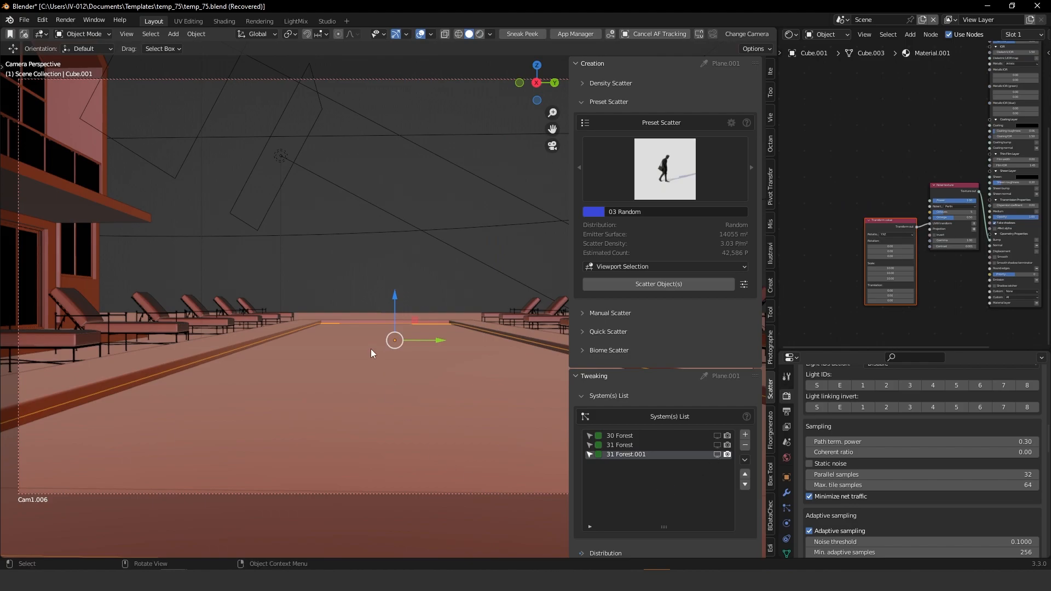
{"action": "key", "text": "n"}
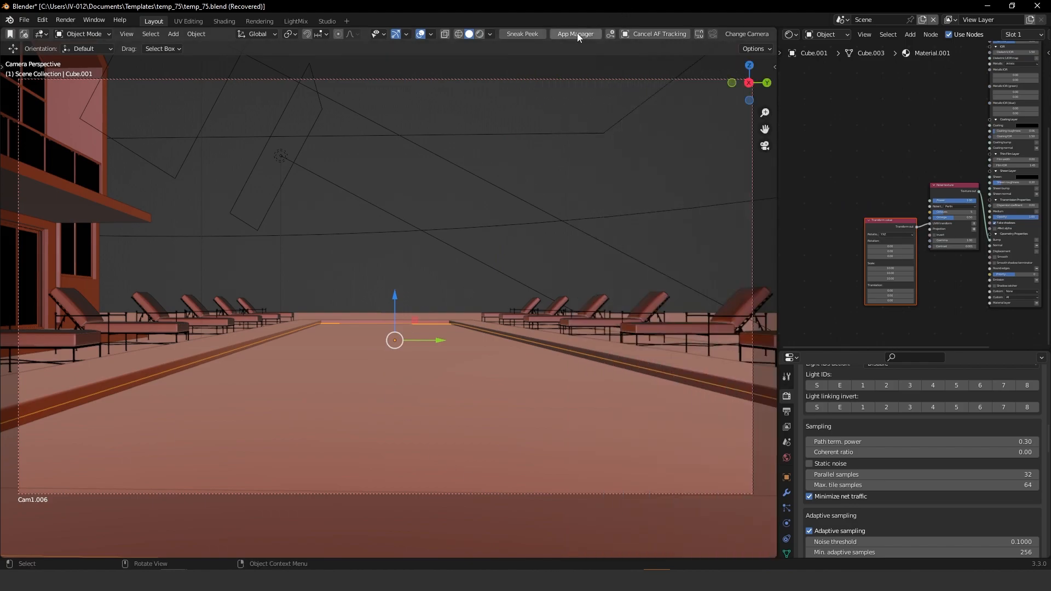
{"action": "left_click", "coordinate": [479, 34]}
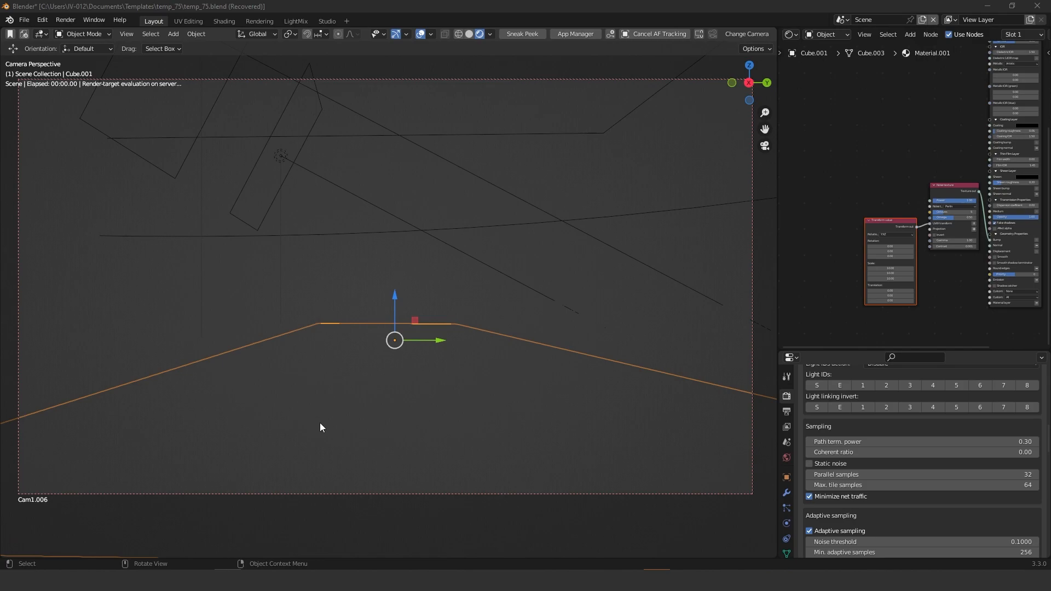
Step: Examine the pool water's Universal material and the RGB color node feeding its Transmission input
{"action": "middle_click_drag", "start_coordinate": [901, 174], "coordinate": [862, 209]}
{"action": "scroll", "coordinate": [885, 181], "scroll_direction": "down", "scroll_amount": 2}
{"action": "middle_click_drag", "start_coordinate": [888, 172], "coordinate": [894, 207]}
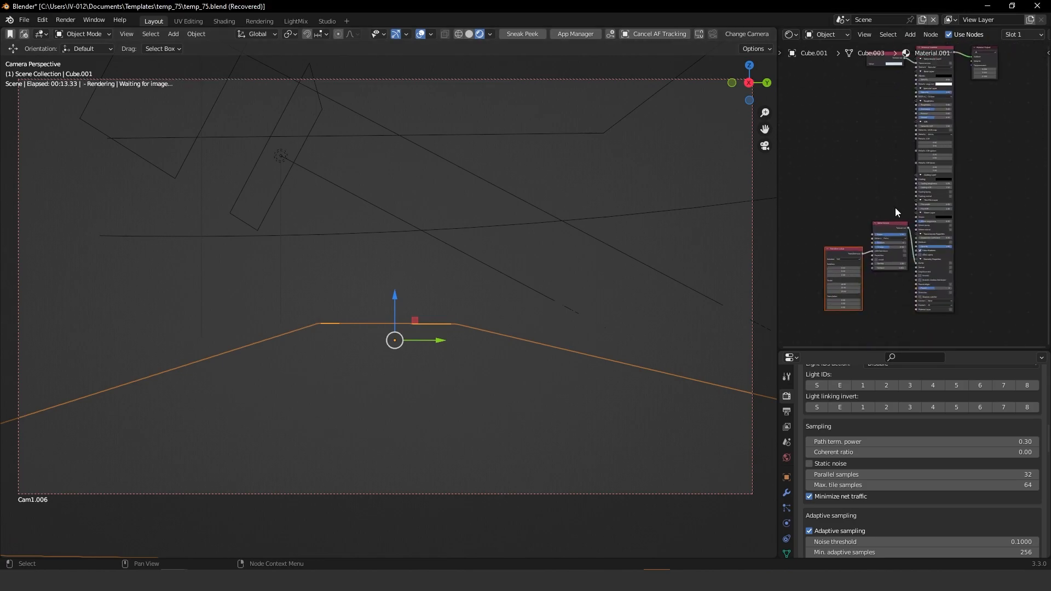
{"action": "scroll", "coordinate": [898, 208], "scroll_direction": "up", "scroll_amount": 3}
{"action": "left_click", "coordinate": [890, 228]}
{"action": "middle_click_drag", "start_coordinate": [942, 159], "coordinate": [924, 195]}
{"action": "scroll", "coordinate": [924, 195], "scroll_direction": "up", "scroll_amount": 4}
{"action": "middle_click_drag", "start_coordinate": [914, 158], "coordinate": [898, 228]}
{"action": "middle_click_drag", "start_coordinate": [914, 134], "coordinate": [938, 161]}
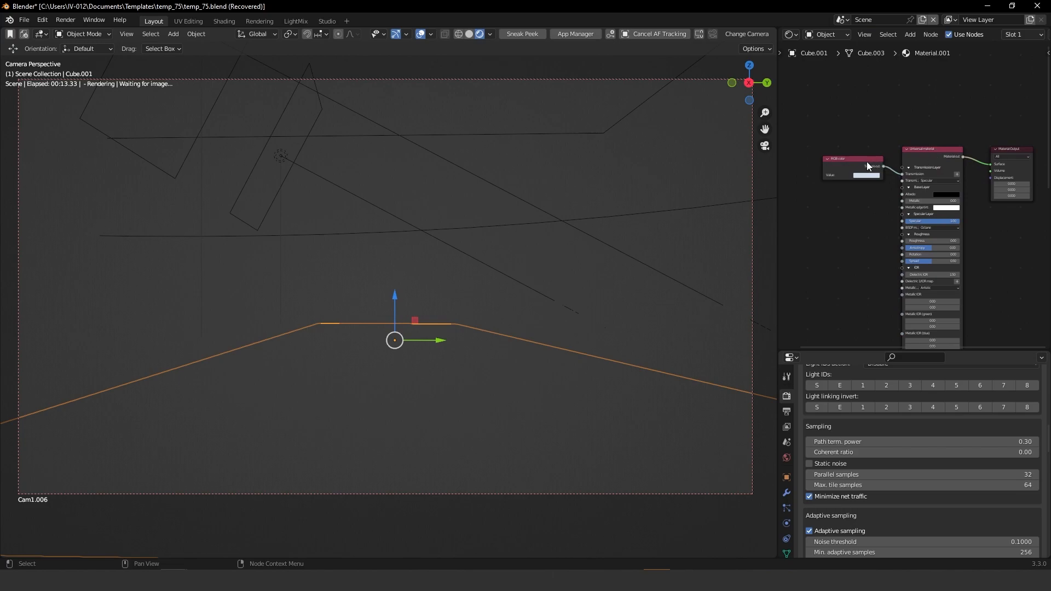
{"action": "scroll", "coordinate": [853, 162], "scroll_direction": "up", "scroll_amount": 3}
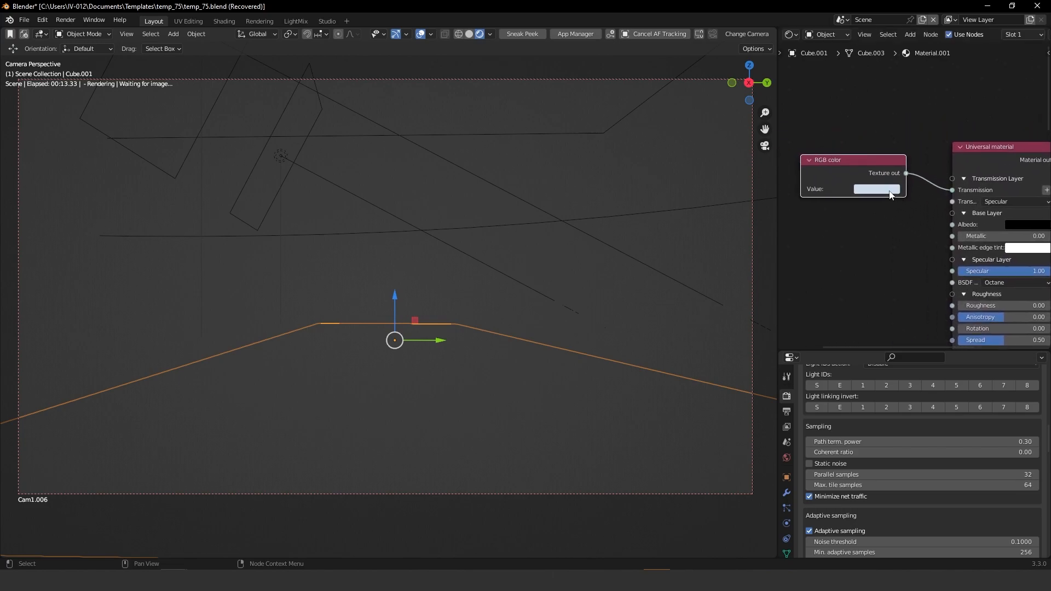
{"action": "left_click_drag", "start_coordinate": [854, 165], "coordinate": [884, 152]}
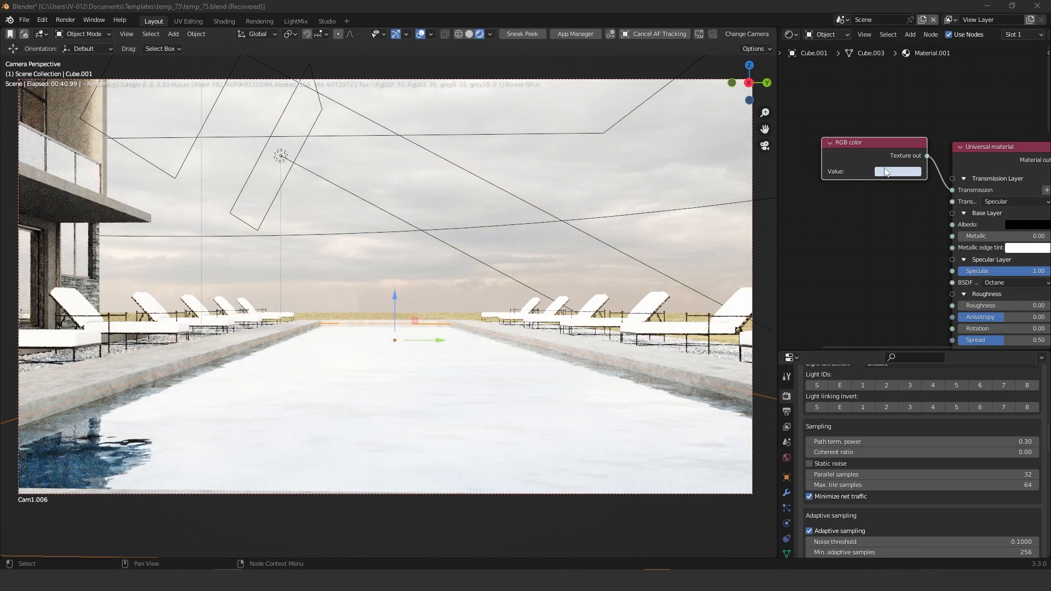
{"action": "left_click_drag", "start_coordinate": [886, 173], "coordinate": [877, 167]}
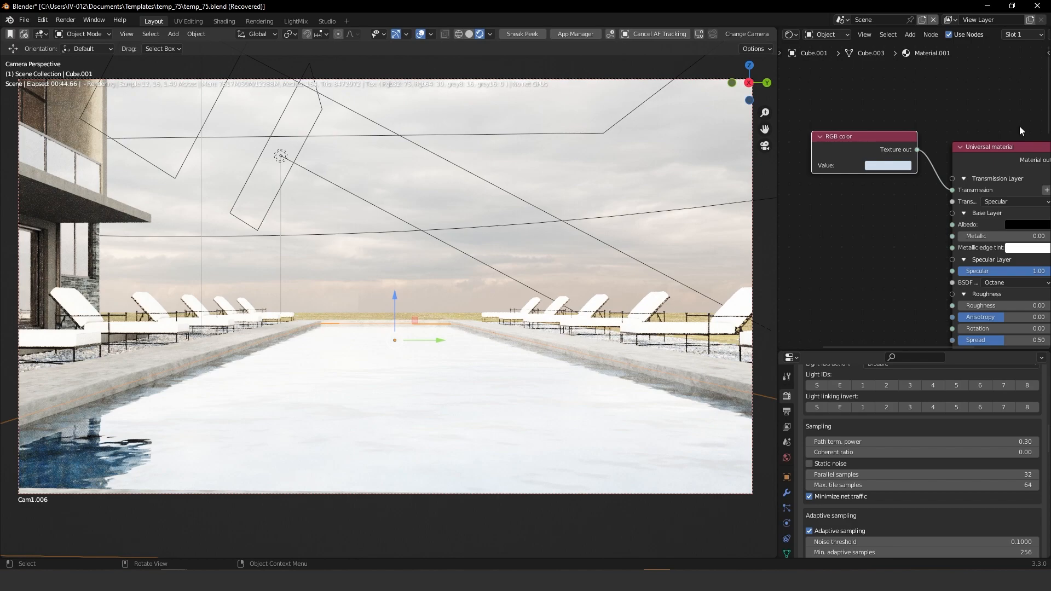
Step: Review the Universal material's roughness and IOR settings and the Noise texture and Transform value nodes driving its bump
{"action": "middle_click_drag", "start_coordinate": [997, 187], "coordinate": [918, 135]}
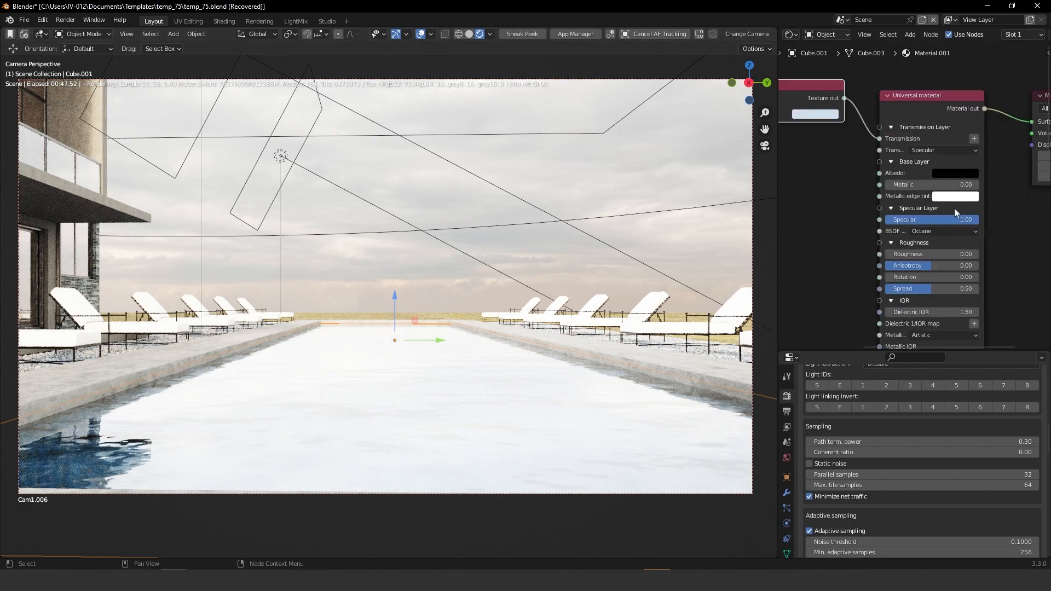
{"action": "scroll", "coordinate": [953, 233], "scroll_direction": "down", "scroll_amount": 3}
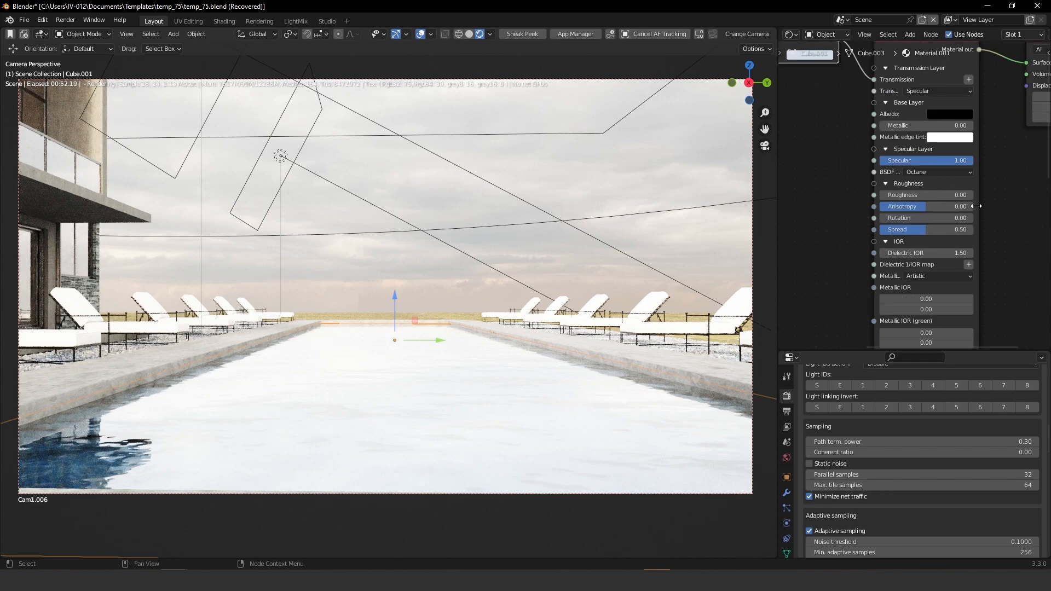
{"action": "middle_click_drag", "start_coordinate": [950, 235], "coordinate": [934, 109]}
{"action": "middle_click_drag", "start_coordinate": [902, 278], "coordinate": [865, 156]}
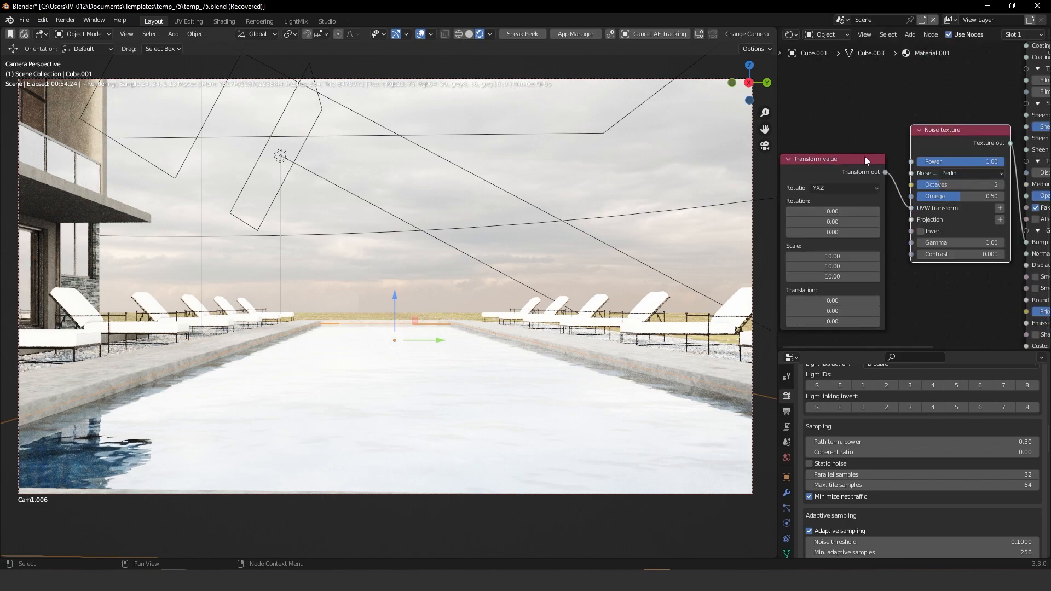
{"action": "left_click_drag", "start_coordinate": [865, 158], "coordinate": [953, 105]}
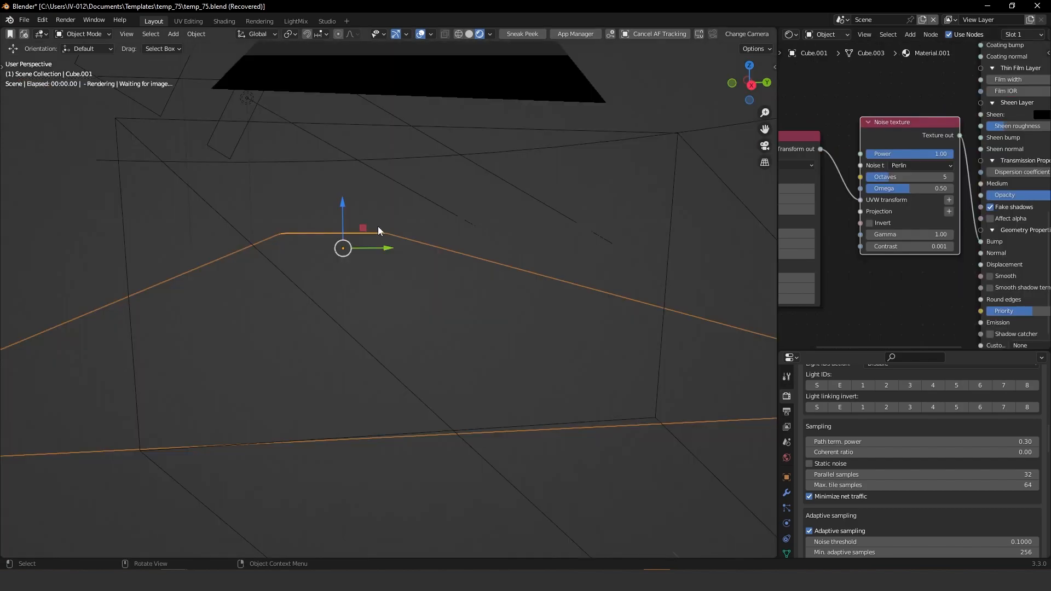
Step: Look over the pool from outside the camera and inspect the Image Tex and Texture Environment nodes in the Kernel node tree
{"action": "scroll", "coordinate": [378, 225], "scroll_direction": "down", "scroll_amount": 2}
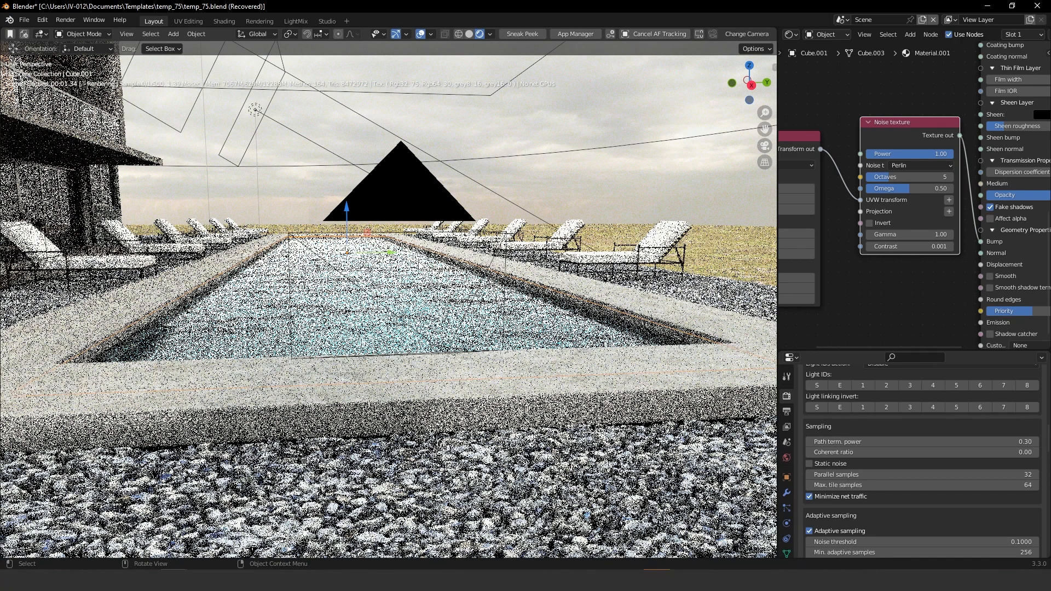
{"action": "middle_click_drag", "start_coordinate": [378, 226], "coordinate": [471, 378], "text": "shift"}
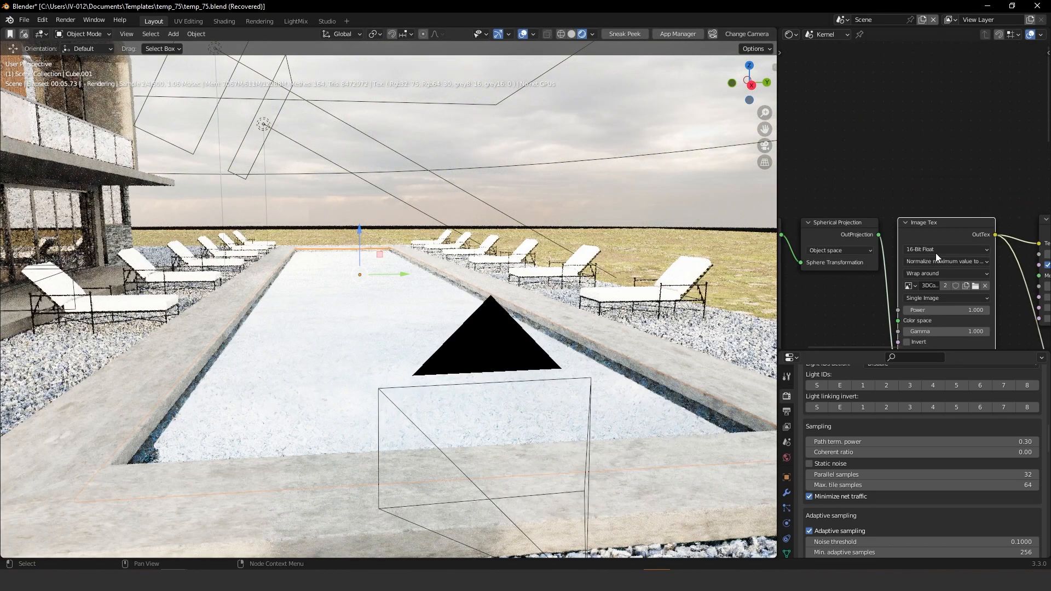
{"action": "scroll", "coordinate": [843, 210], "scroll_direction": "up", "scroll_amount": 3}
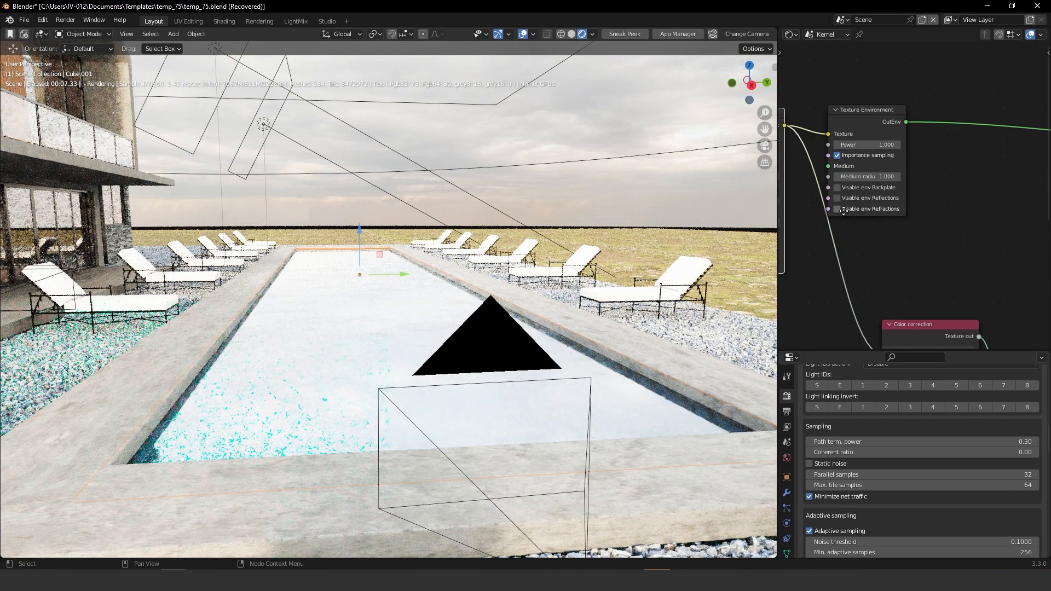
{"action": "scroll", "coordinate": [843, 211], "scroll_direction": "down", "scroll_amount": 2}
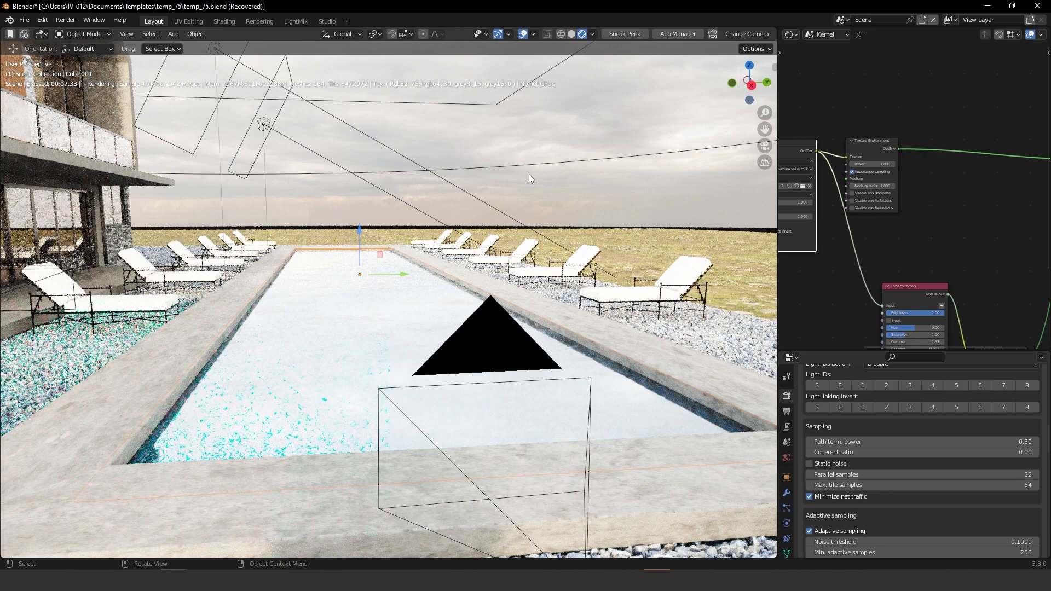
Step: Set the Octane camera imager exposure to 2 and frame the near corner of the pool
{"action": "key", "text": "n"}
{"action": "left_click", "coordinate": [770, 144]}
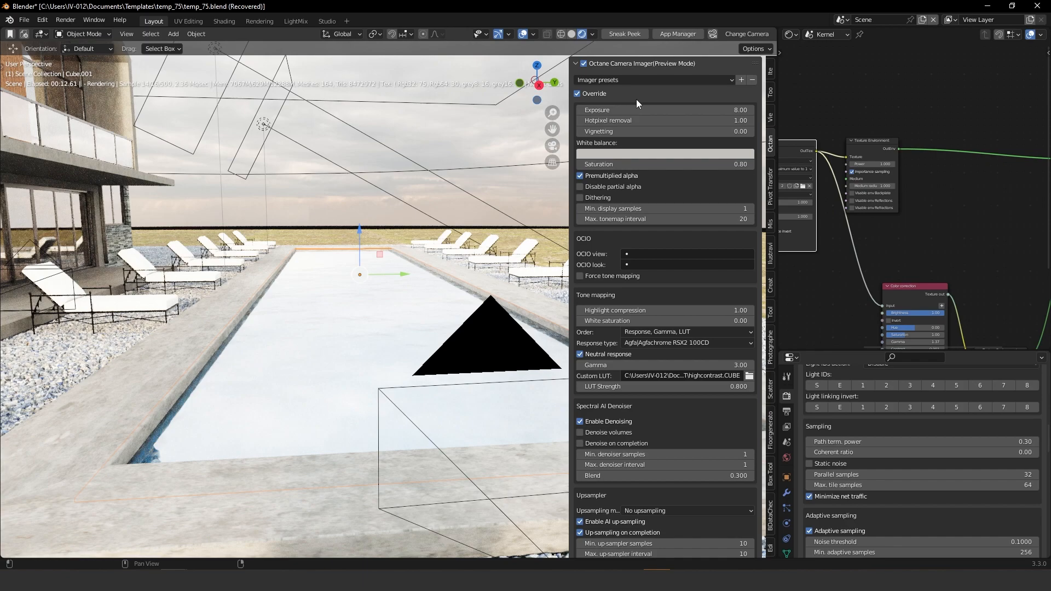
{"action": "left_click", "coordinate": [635, 108]}
{"action": "type", "text": "2"}
{"action": "key", "text": "Return"}
{"action": "middle_click_drag", "start_coordinate": [349, 405], "coordinate": [370, 307]}
{"action": "key", "text": "n"}
{"action": "middle_click_drag", "start_coordinate": [268, 330], "coordinate": [518, 320], "text": "shift"}
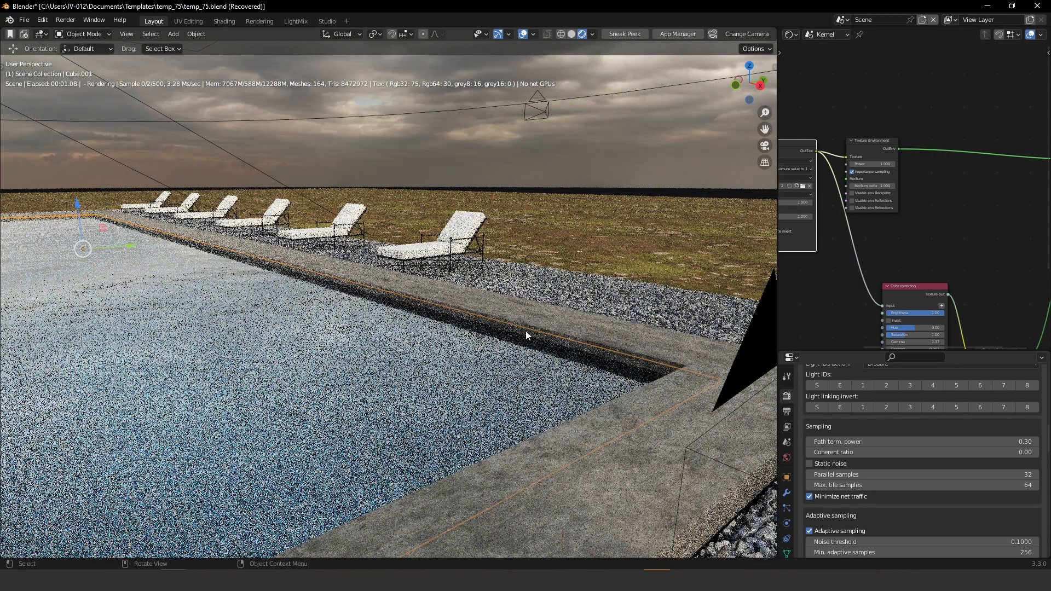
Step: Switch the Shader Editor from Kernel back to Object and bring up the water material's noise bump nodes
{"action": "left_click", "coordinate": [825, 34]}
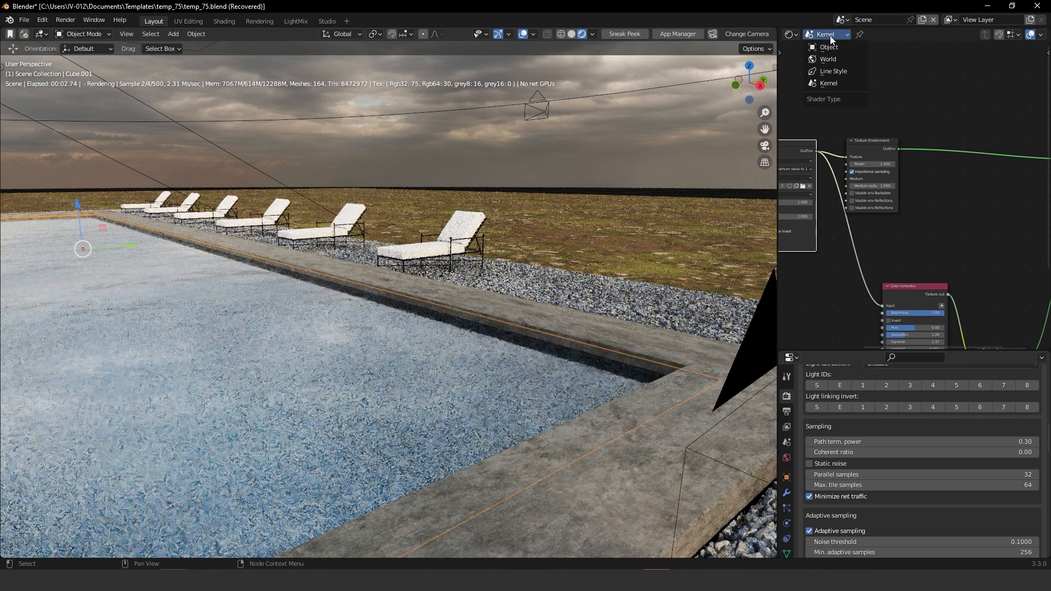
{"action": "left_click", "coordinate": [828, 48]}
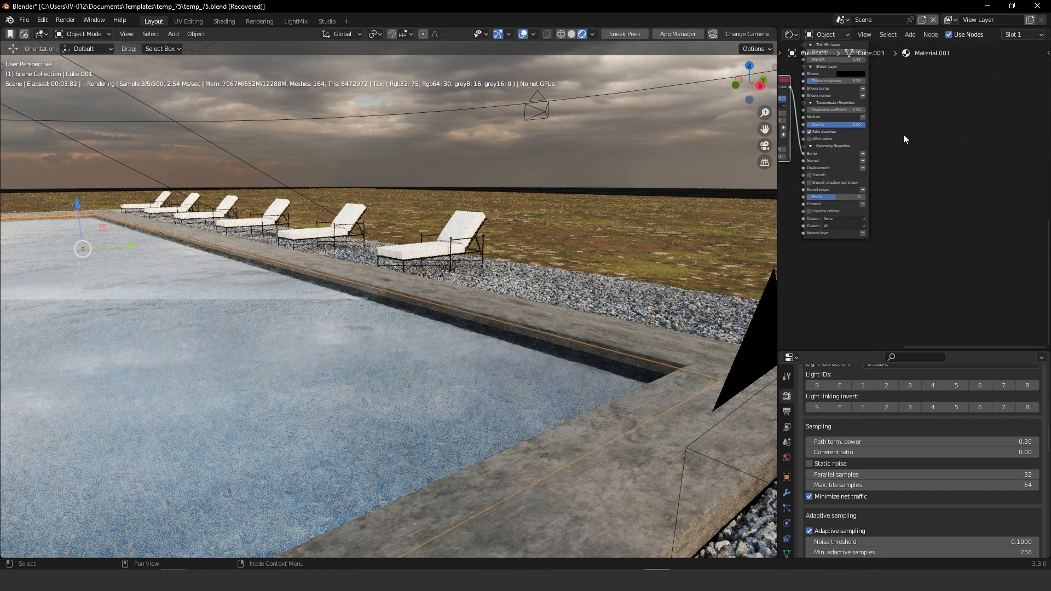
{"action": "middle_click_drag", "start_coordinate": [1046, 252], "coordinate": [1047, 255]}
{"action": "middle_click_drag", "start_coordinate": [974, 241], "coordinate": [964, 163]}
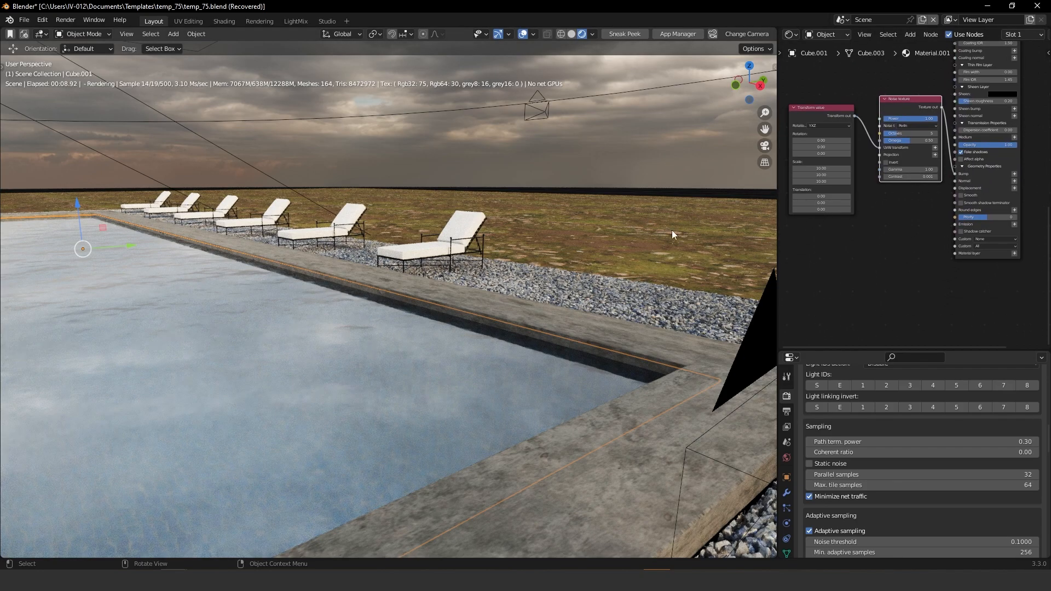
Step: Set all three scale values of the water bump's Transform value node to 1
{"action": "middle_click_drag", "start_coordinate": [964, 160], "coordinate": [893, 213]}
{"action": "scroll", "coordinate": [893, 214], "scroll_direction": "up", "scroll_amount": 2}
{"action": "left_click", "coordinate": [890, 214]}
{"action": "type", "text": "1"}
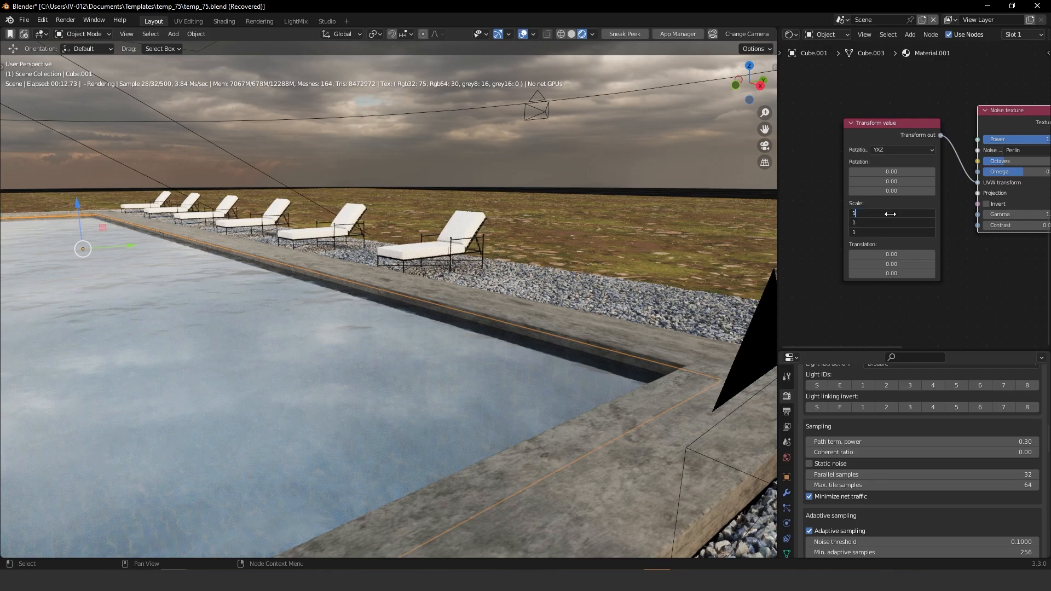
{"action": "key", "text": "Return"}
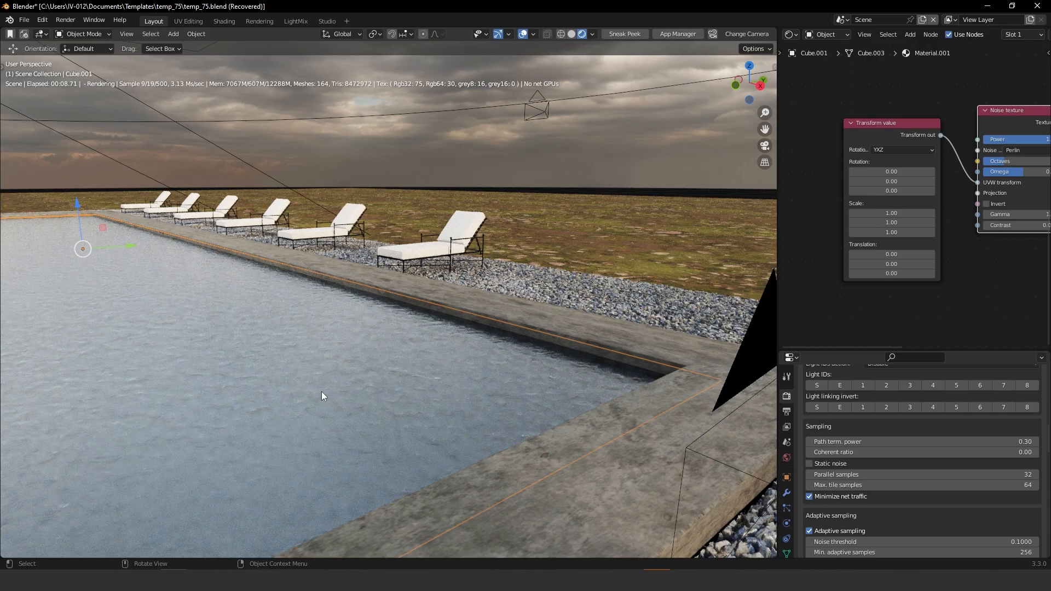
Step: Set all three scale values of the Transform value node back to 10
{"action": "middle_click_drag", "start_coordinate": [954, 251], "coordinate": [903, 251]}
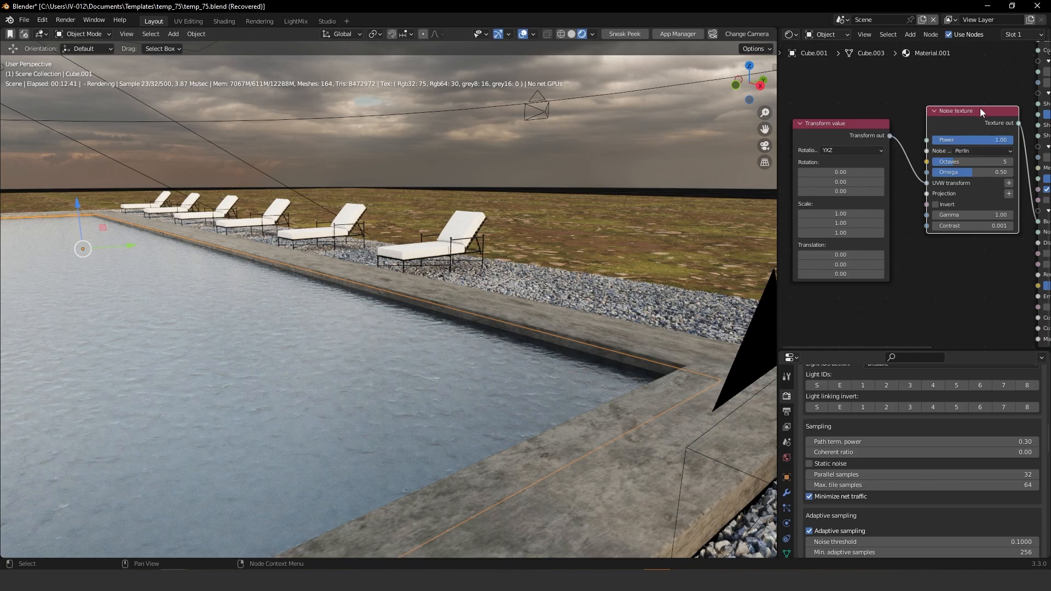
{"action": "middle_click_drag", "start_coordinate": [988, 196], "coordinate": [935, 173]}
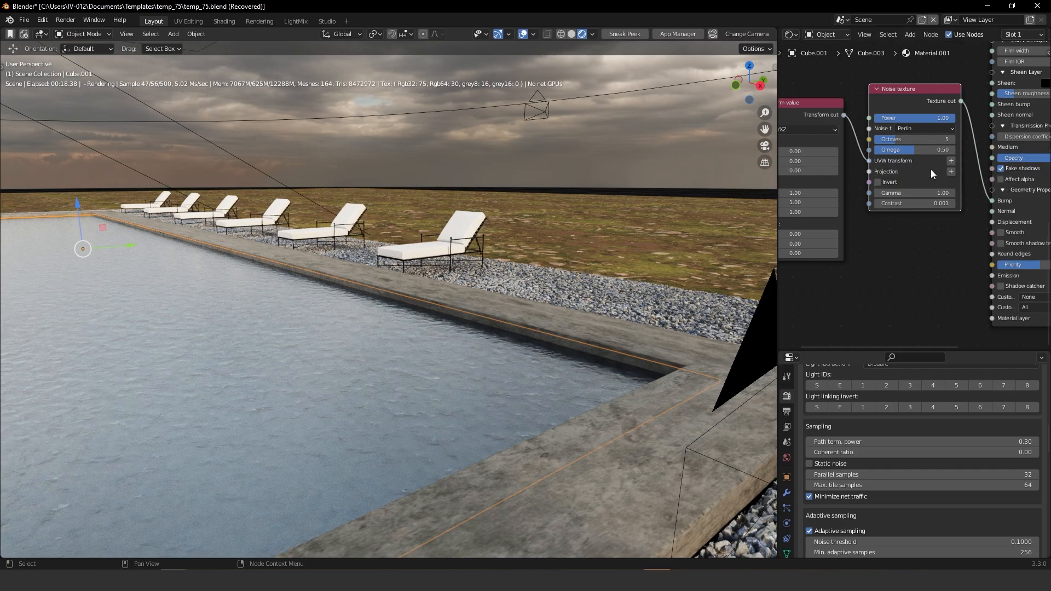
{"action": "middle_click_drag", "start_coordinate": [931, 169], "coordinate": [970, 177]}
{"action": "scroll", "coordinate": [970, 178], "scroll_direction": "down", "scroll_amount": 1}
{"action": "mouse_move", "coordinate": [853, 199]}
{"action": "left_mouse_down"}
{"action": "mouse_move", "coordinate": [843, 215]}
{"action": "mouse_move", "coordinate": [853, 197]}
{"action": "left_mouse_up"}
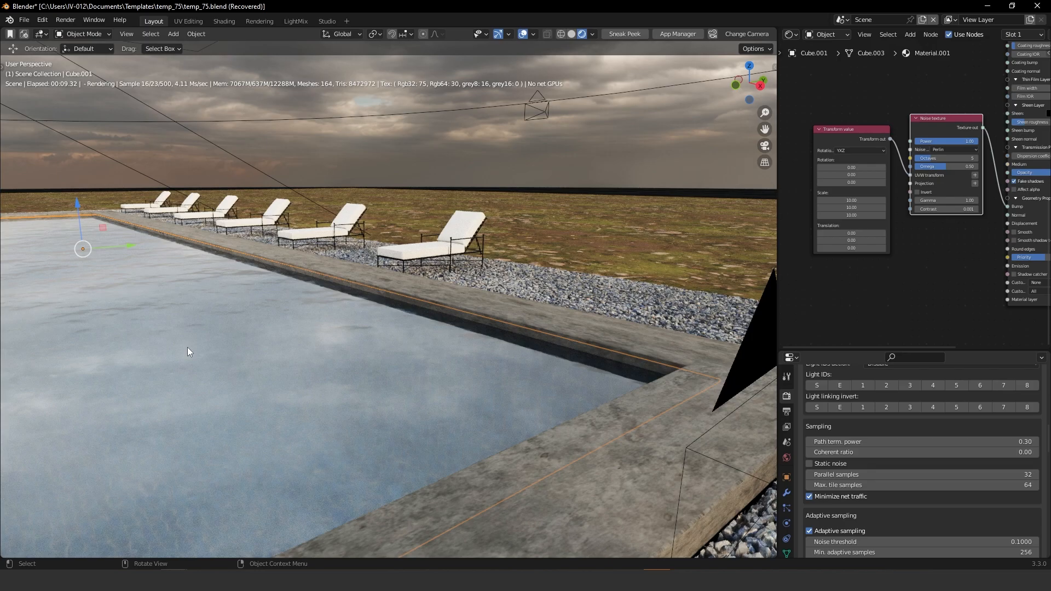
Step: Put the finished render image away, frame the empty pool lengthwise and switch the viewport to solid shading
{"action": "key", "text": "alt+a"}
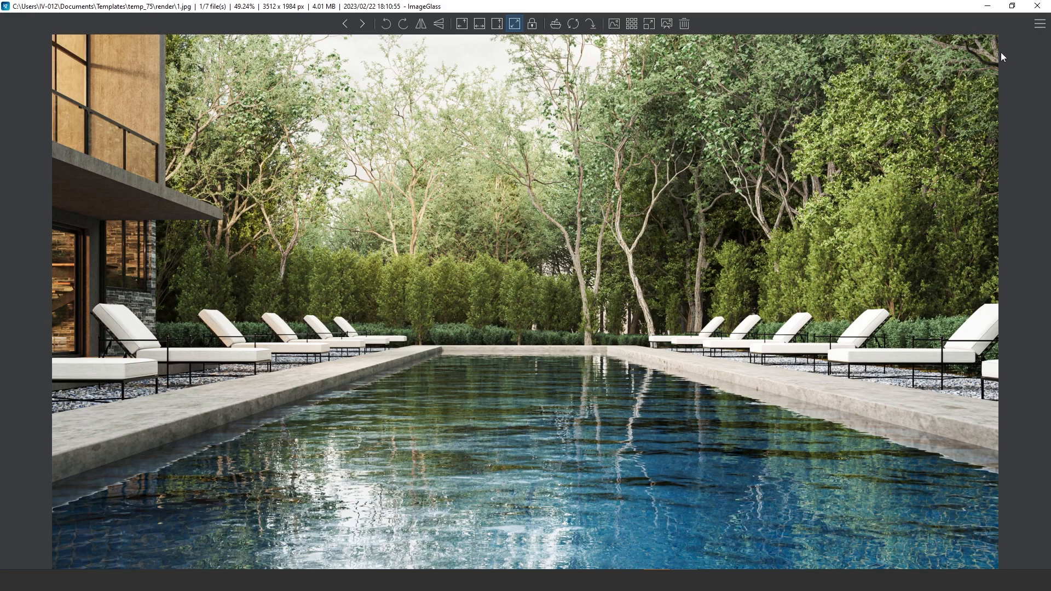
{"action": "left_click", "coordinate": [986, 6]}
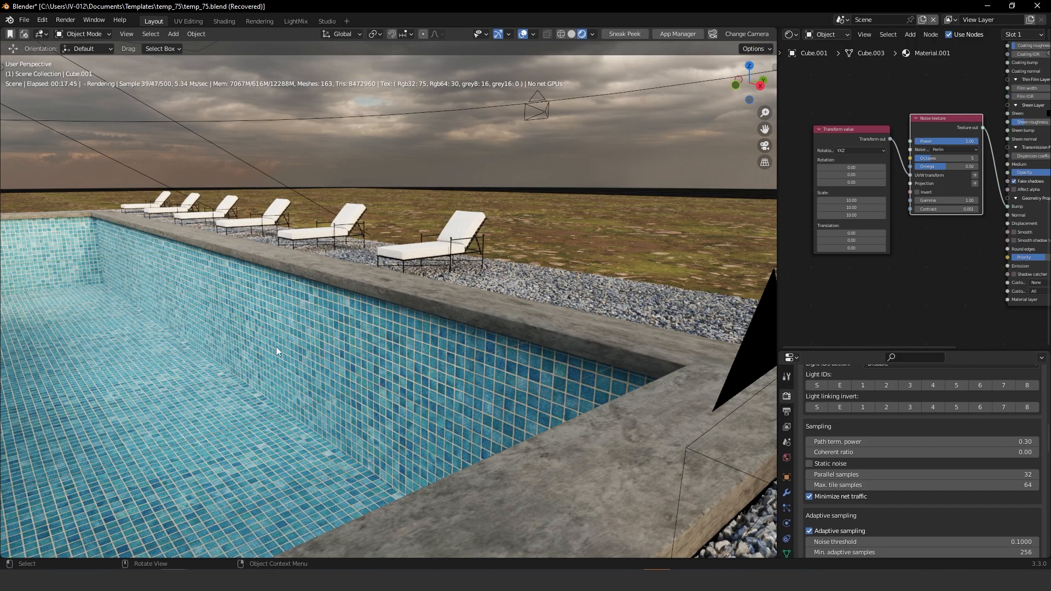
{"action": "middle_click_drag", "start_coordinate": [456, 305], "coordinate": [416, 311]}
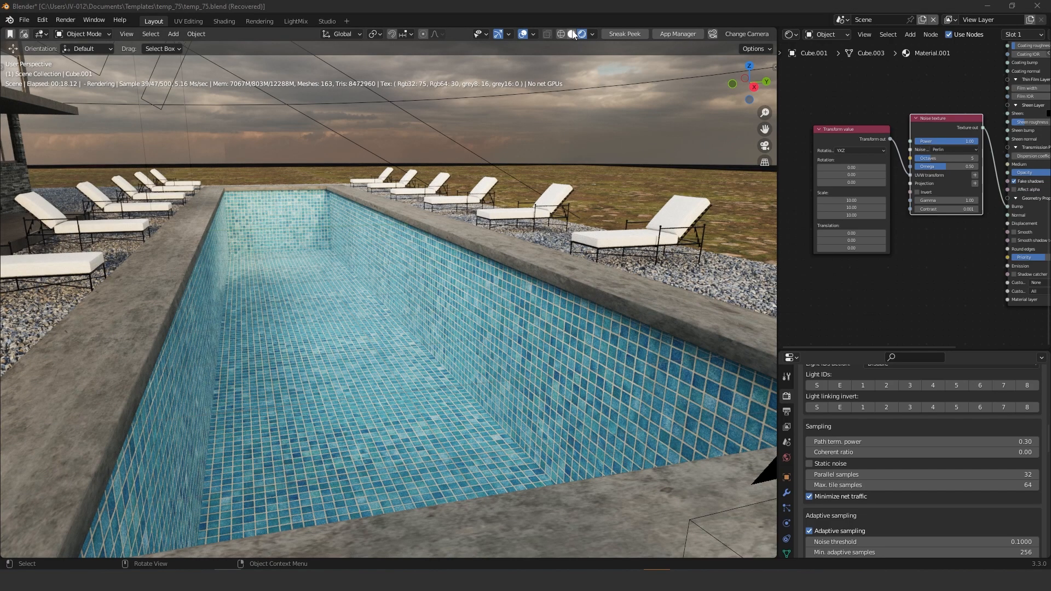
{"action": "left_click", "coordinate": [571, 33]}
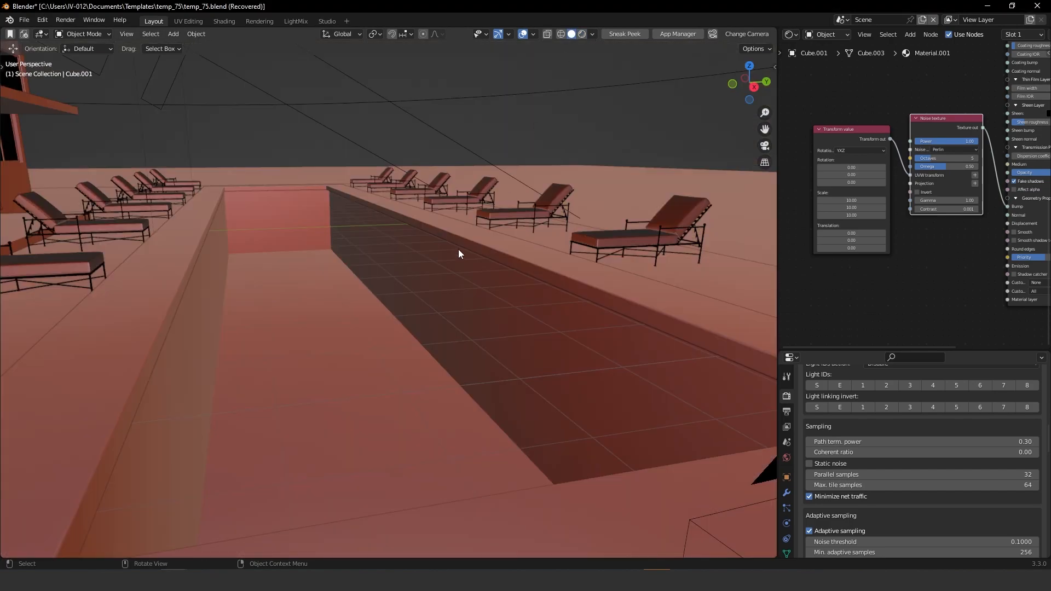
Step: Make the Scatter5 systems 30 Forest, 31 Forest and 31 Forest.001 visible in the viewport
{"action": "key", "text": "n"}
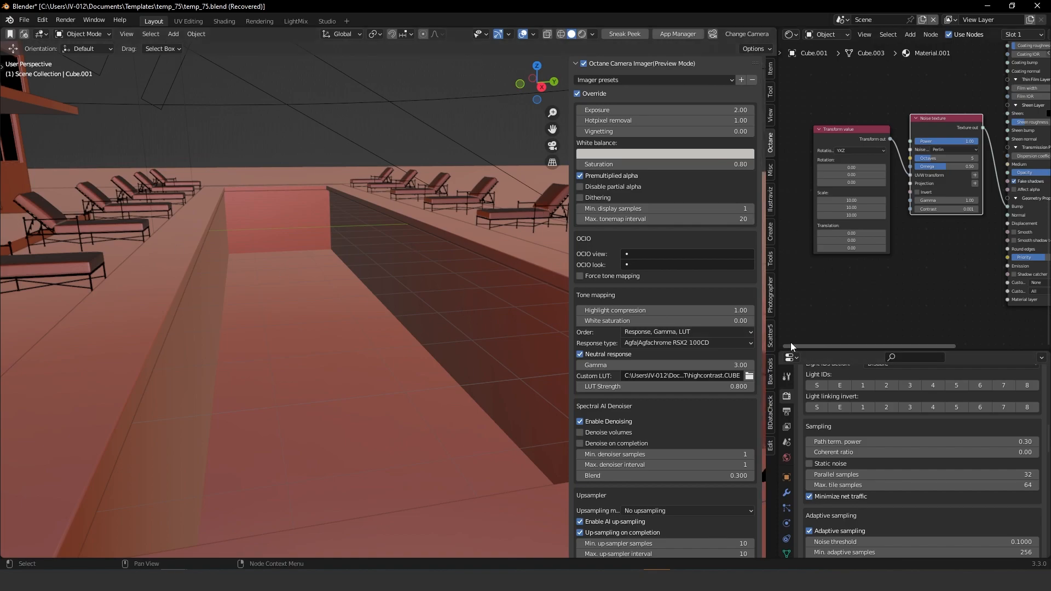
{"action": "left_click", "coordinate": [771, 335]}
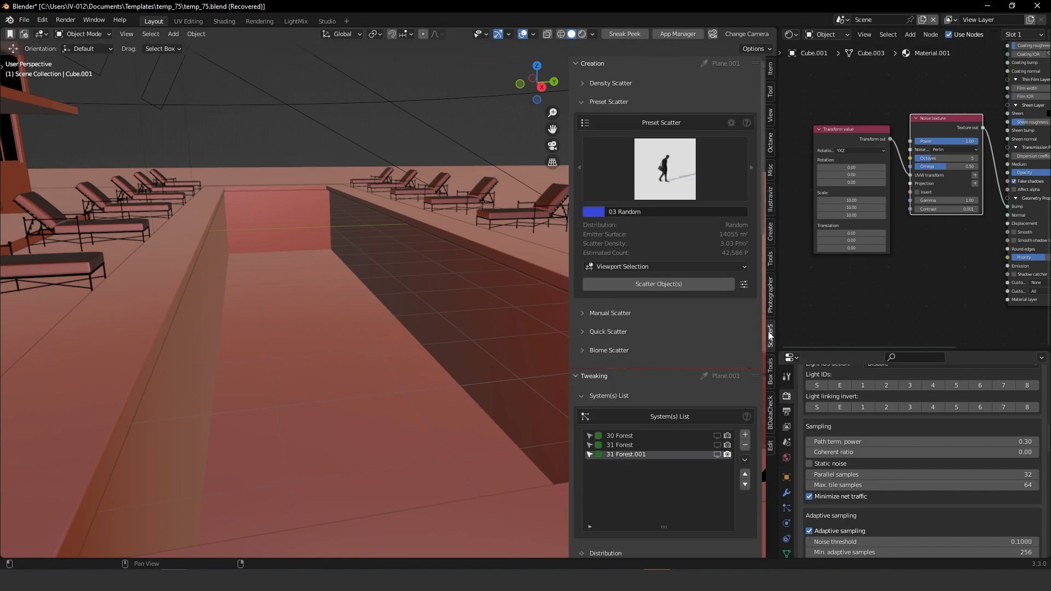
{"action": "left_click", "coordinate": [717, 436]}
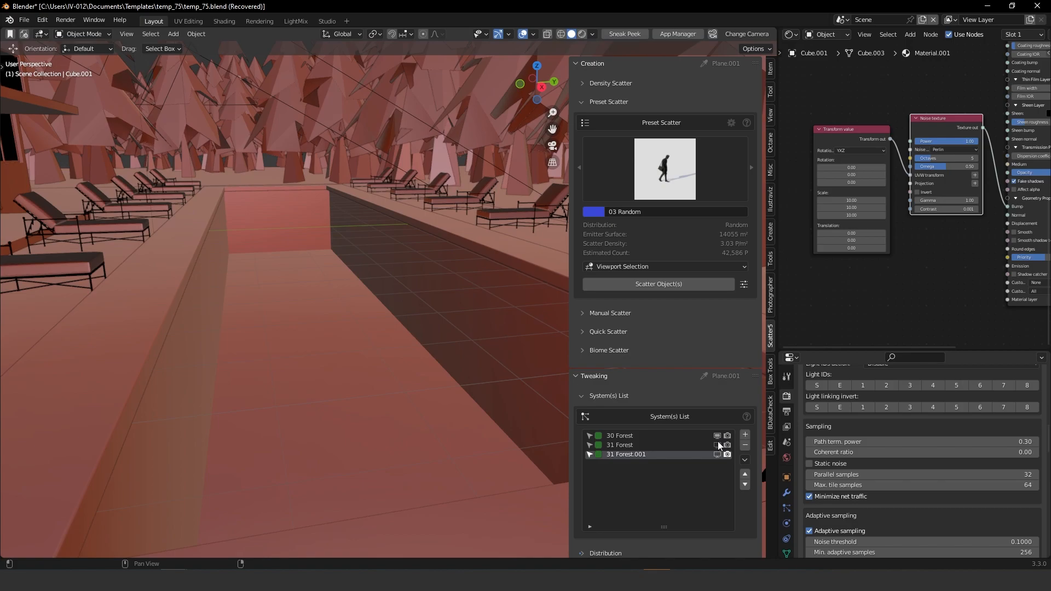
{"action": "left_click", "coordinate": [717, 455]}
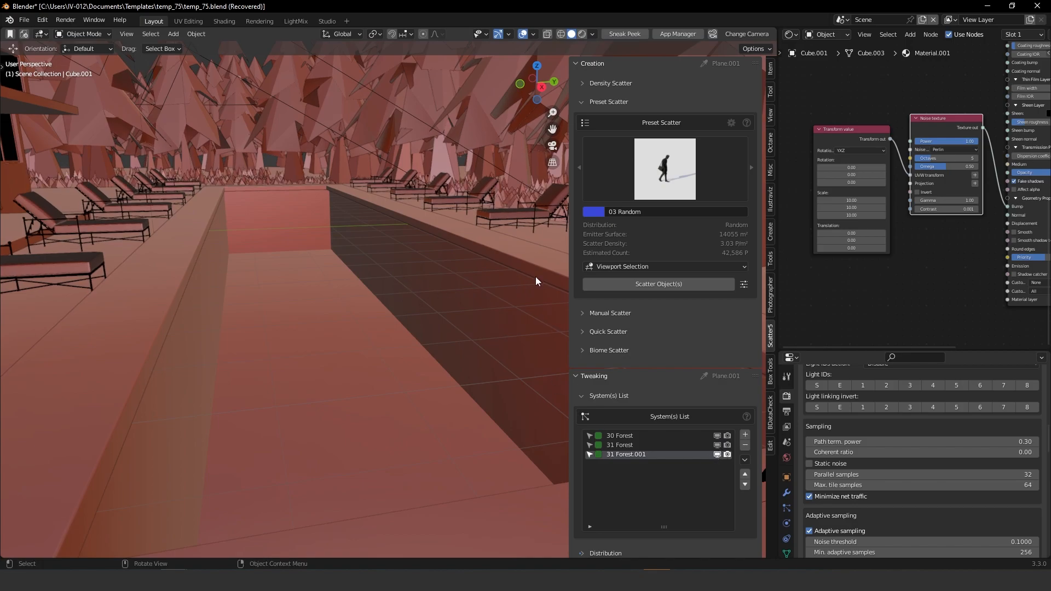
{"action": "key", "text": "n"}
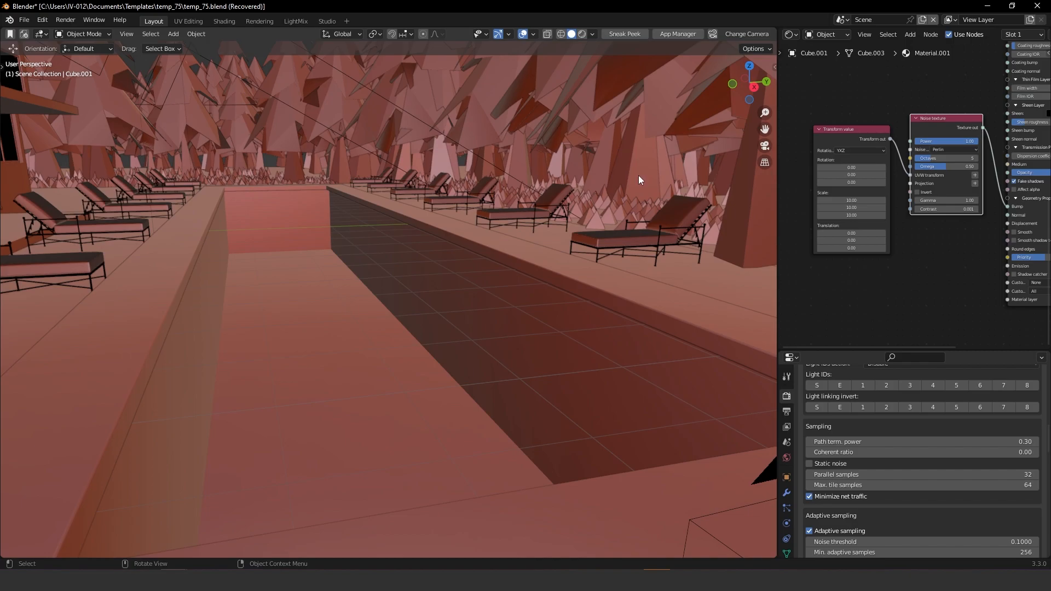
Step: Bring up the Scatter5 tweaking settings and examine the scattered forest around the house, ending in the Cam1.007 camera view
{"action": "key", "text": "n"}
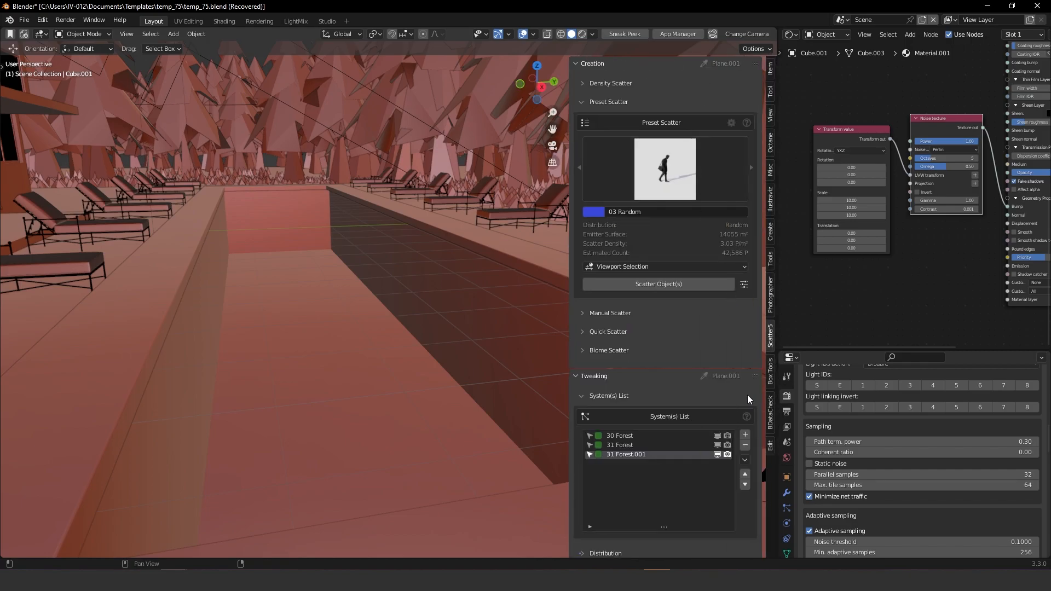
{"action": "scroll", "coordinate": [639, 361], "scroll_direction": "down", "scroll_amount": 5}
{"action": "scroll", "coordinate": [640, 362], "scroll_direction": "down", "scroll_amount": 5}
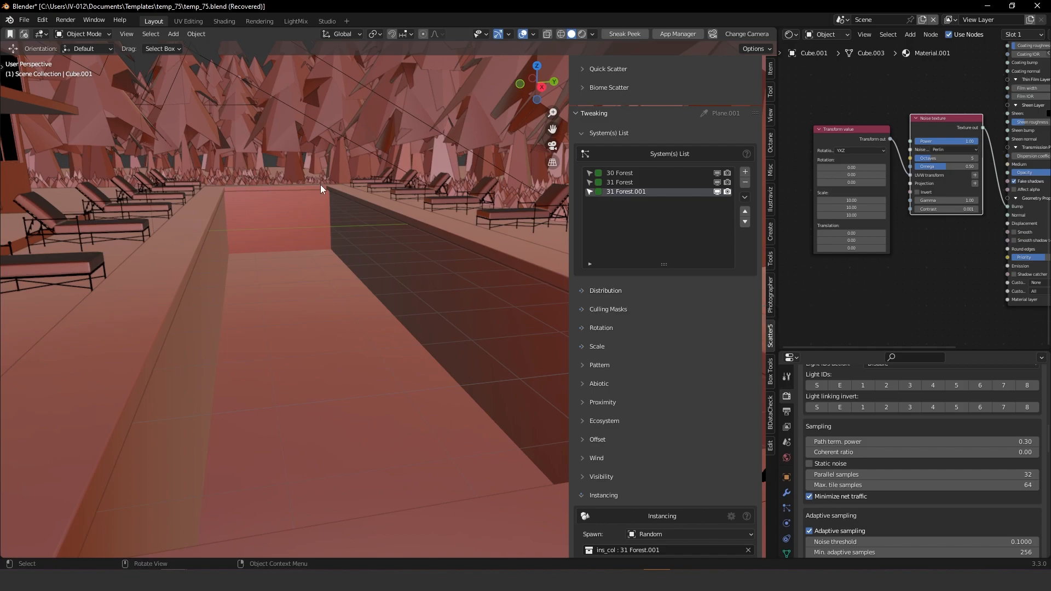
{"action": "scroll", "coordinate": [320, 185], "scroll_direction": "down", "scroll_amount": 5}
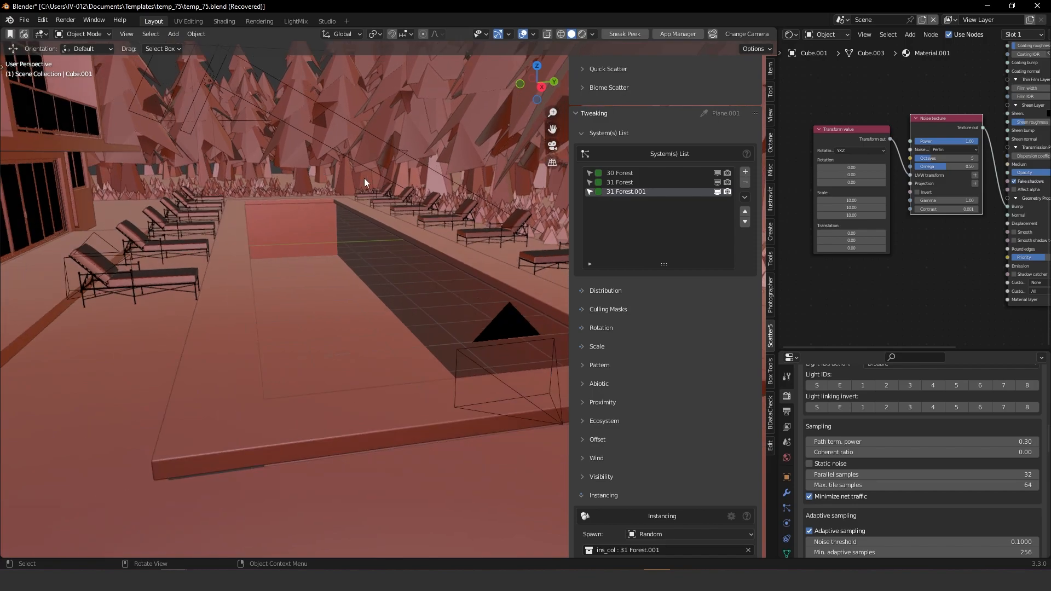
{"action": "scroll", "coordinate": [383, 184], "scroll_direction": "down", "scroll_amount": 5}
{"action": "middle_click_drag", "start_coordinate": [407, 223], "coordinate": [345, 239]}
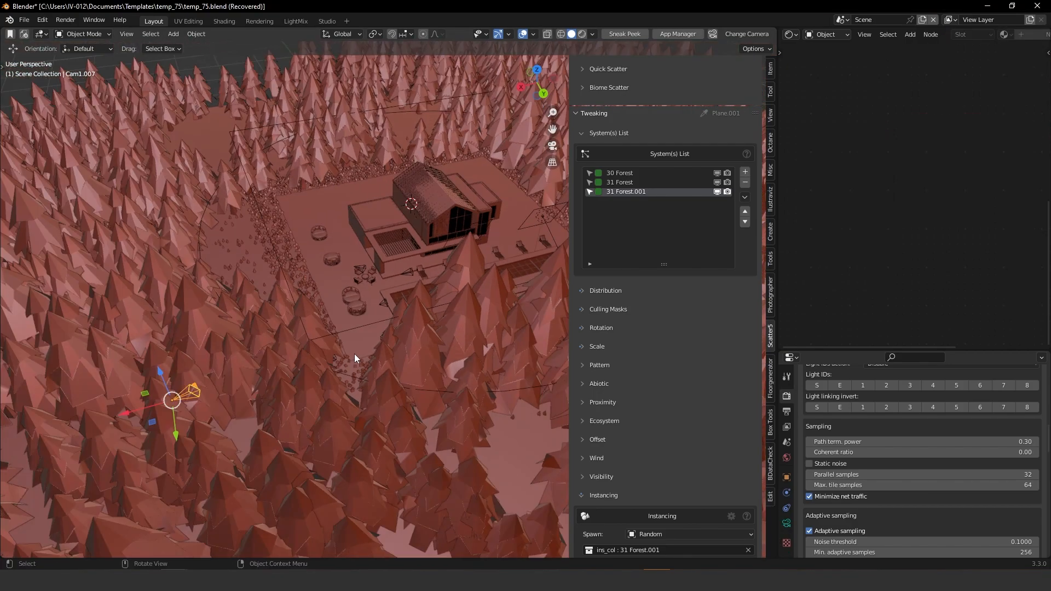
{"action": "middle_click_drag", "start_coordinate": [354, 355], "coordinate": [350, 427]}
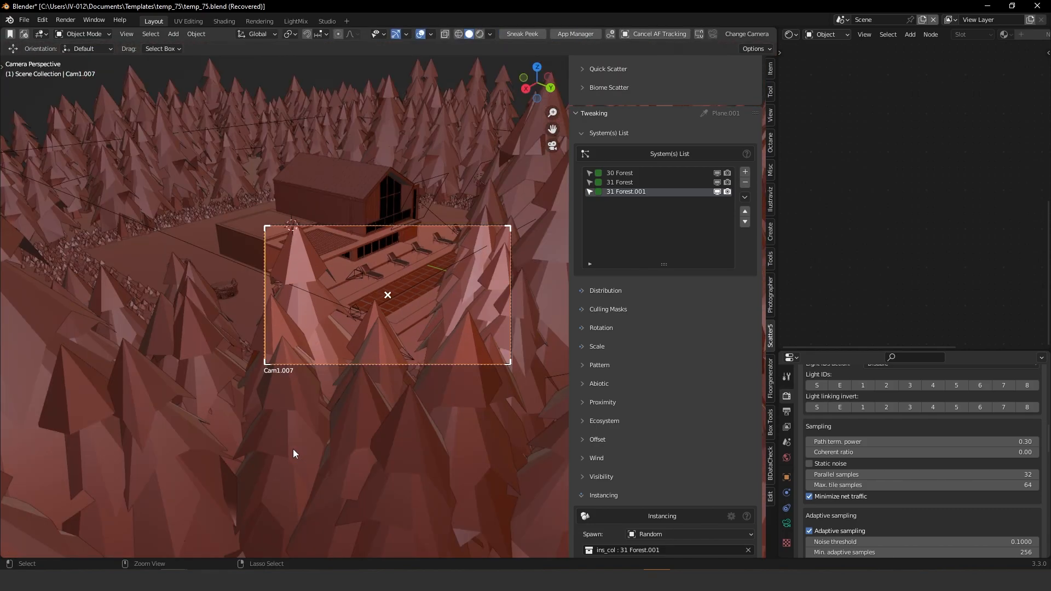
{"action": "key", "text": "KP_0"}
{"action": "middle_click_drag", "start_coordinate": [451, 264], "coordinate": [407, 271], "text": "shift"}
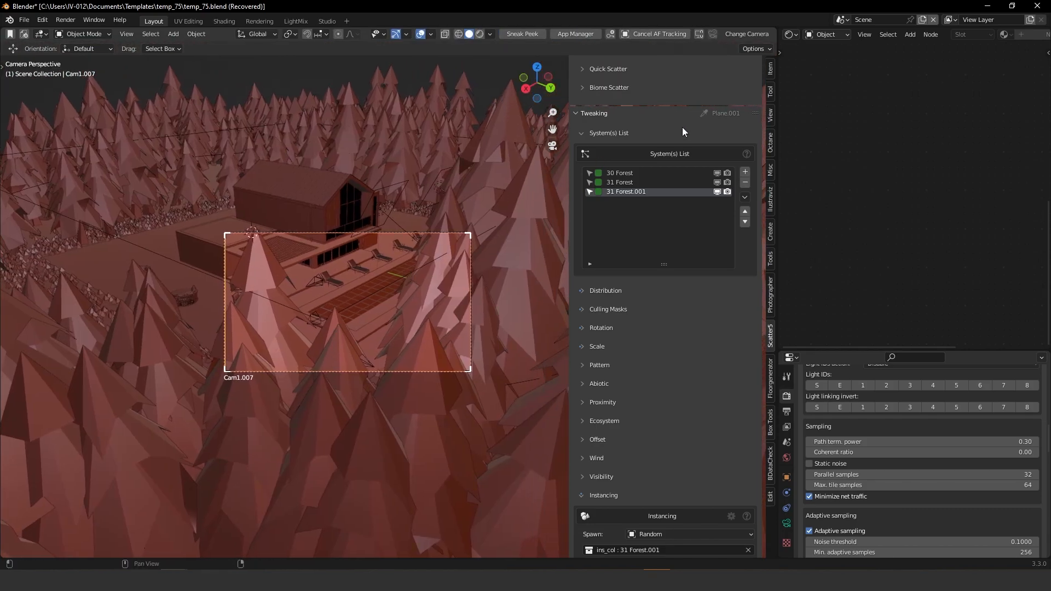
Step: Enable Camera Optimization for the 30 Forest system and set its frustum culling to Fov X 0.309 and Fov Y 0.544
{"action": "left_click", "coordinate": [619, 172]}
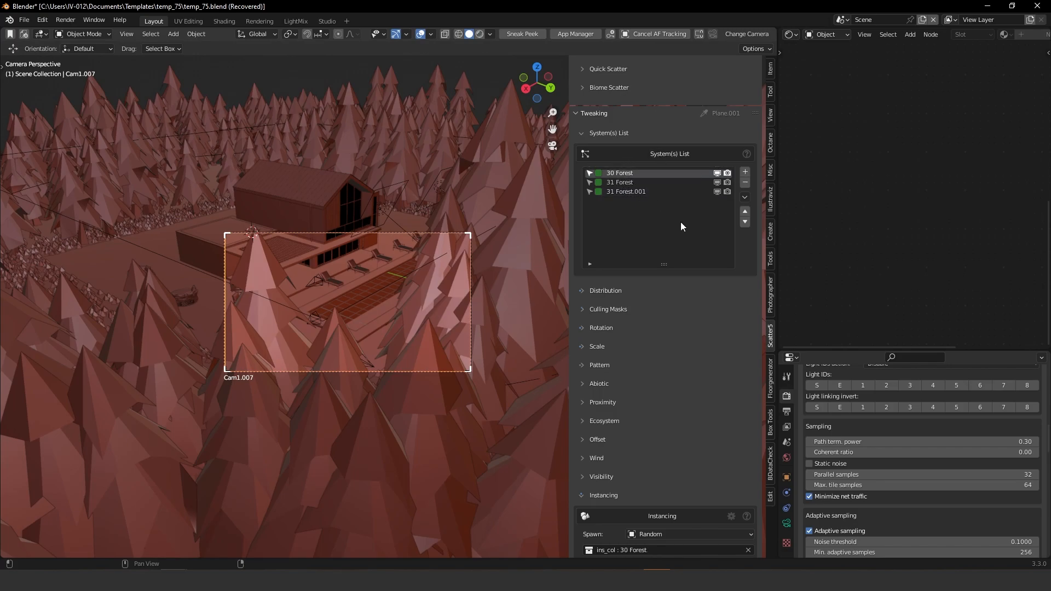
{"action": "scroll", "coordinate": [628, 418], "scroll_direction": "down", "scroll_amount": 1}
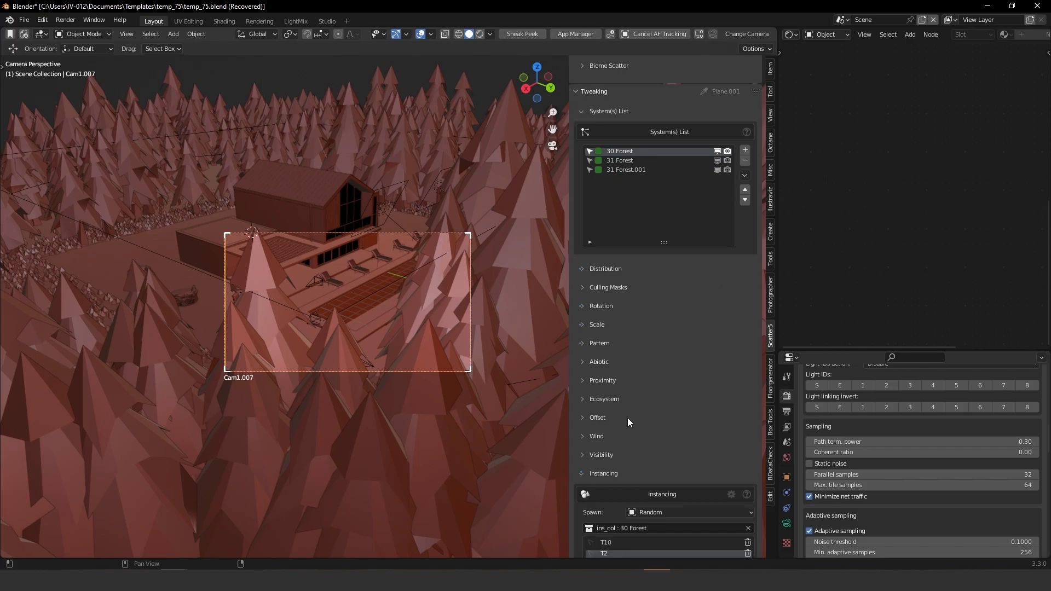
{"action": "left_click", "coordinate": [586, 452]}
{"action": "scroll", "coordinate": [639, 433], "scroll_direction": "down", "scroll_amount": 3}
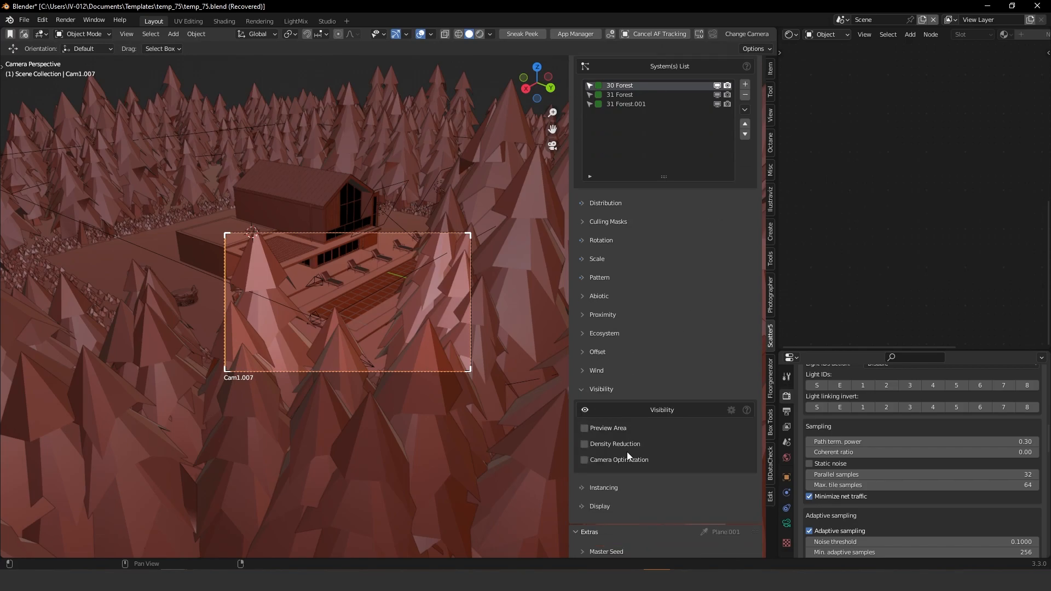
{"action": "left_click", "coordinate": [584, 460]}
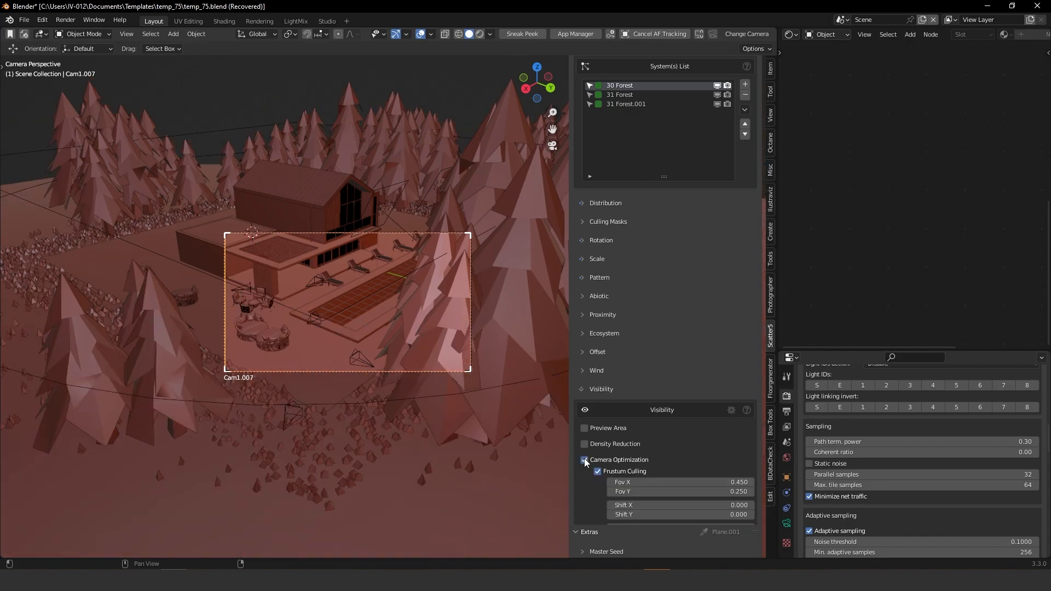
{"action": "left_click_drag", "start_coordinate": [682, 482], "coordinate": [655, 482]}
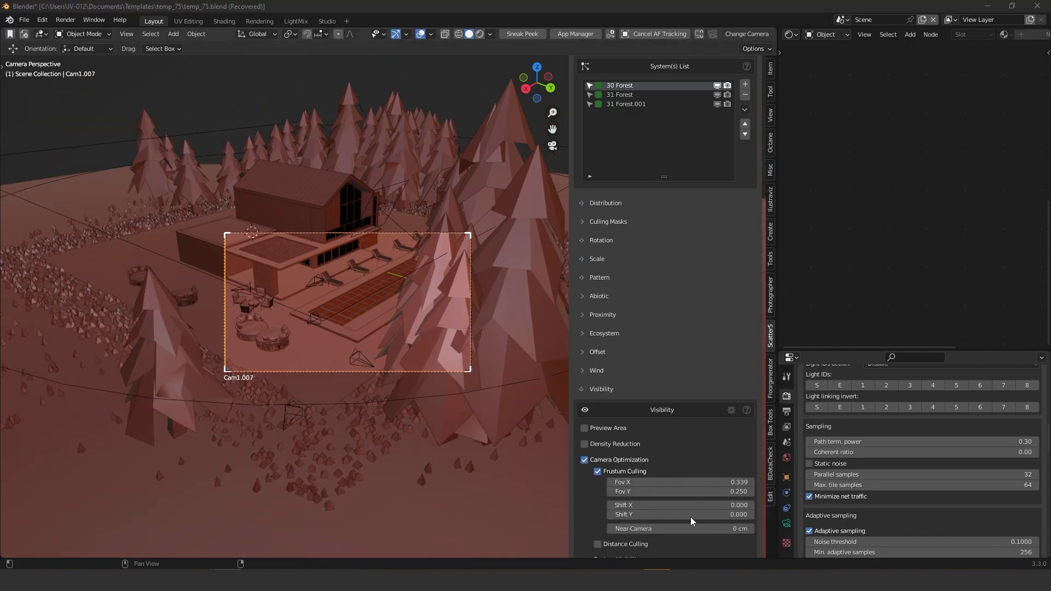
{"action": "mouse_move", "coordinate": [652, 482]}
{"action": "left_mouse_down"}
{"action": "mouse_move", "coordinate": [607, 481]}
{"action": "mouse_move", "coordinate": [761, 491]}
{"action": "mouse_move", "coordinate": [636, 493]}
{"action": "left_mouse_up"}
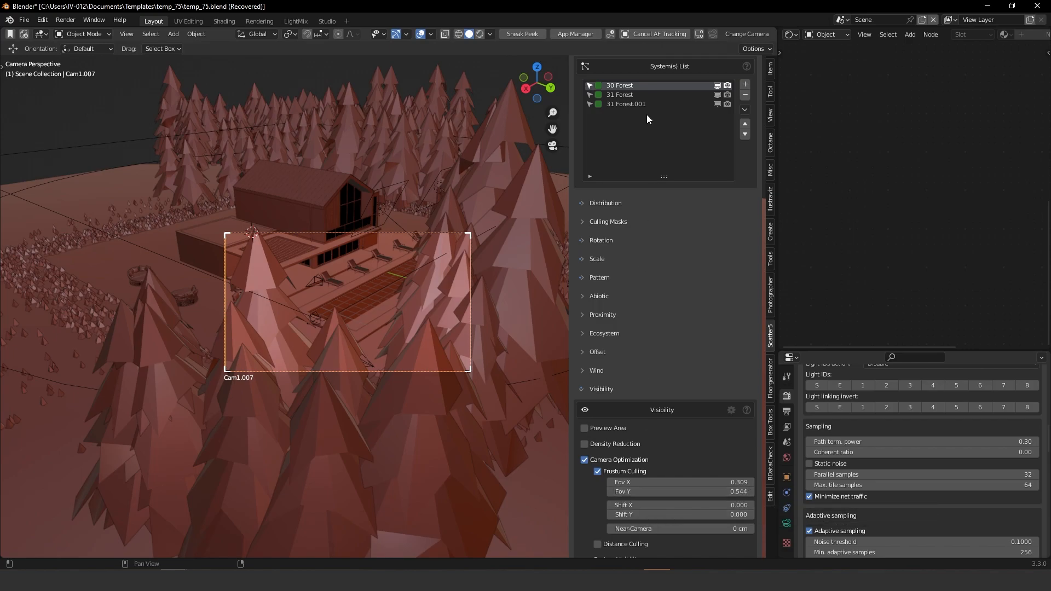
Step: Enable Camera Optimization for the 31 Forest system and reduce its horizontal frustum culling field of view
{"action": "left_click", "coordinate": [618, 97]}
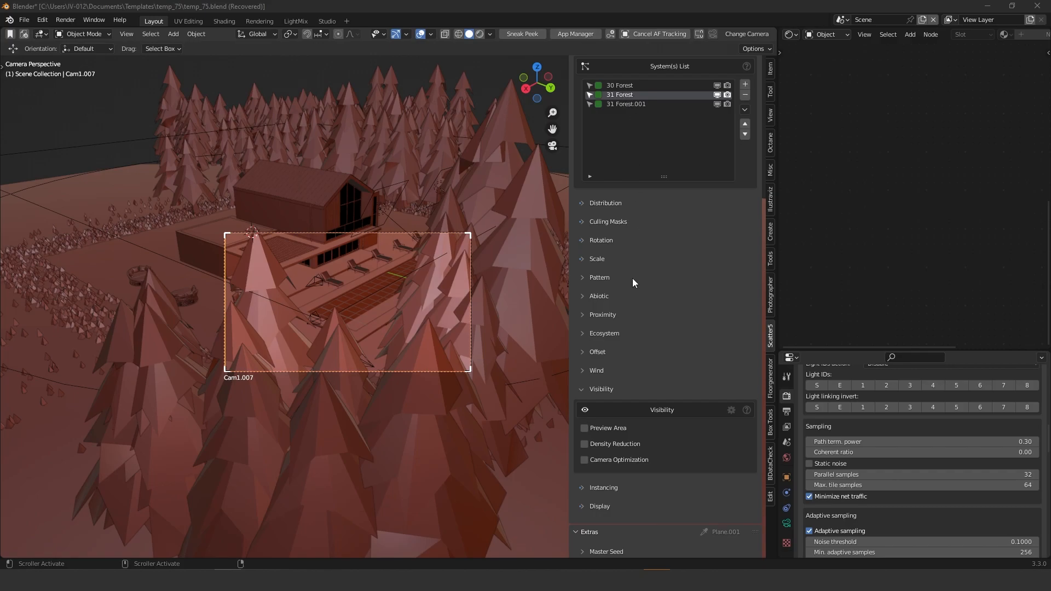
{"action": "left_click", "coordinate": [587, 462]}
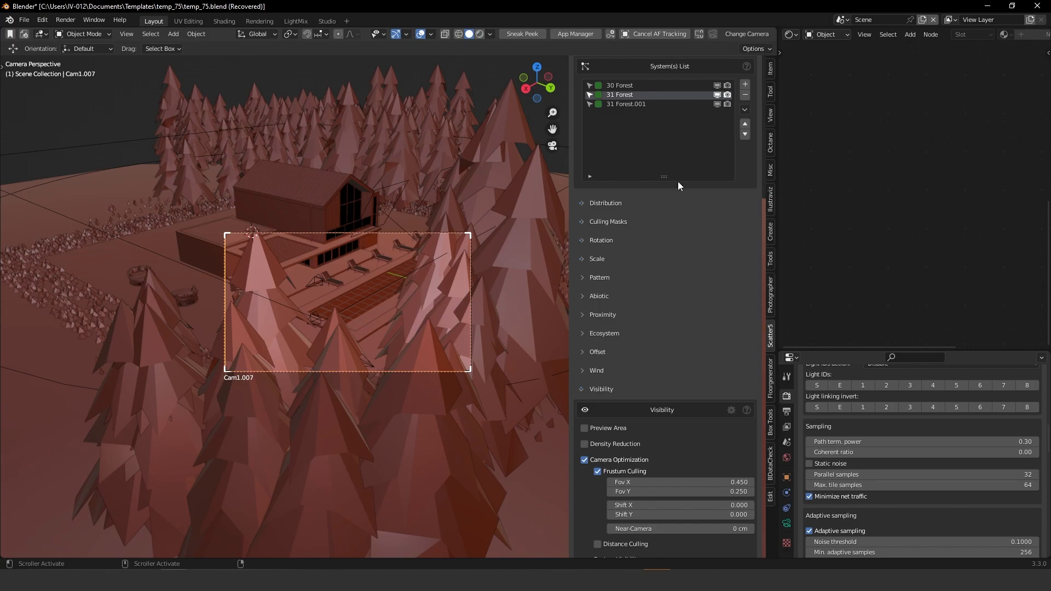
{"action": "mouse_move", "coordinate": [650, 482]}
{"action": "left_mouse_down"}
{"action": "mouse_move", "coordinate": [662, 482]}
{"action": "mouse_move", "coordinate": [630, 483]}
{"action": "left_mouse_up"}
Step: Enable Camera Optimization for the 31 Forest.001 system and set its frustum culling Fov X to 0.318
{"action": "left_click", "coordinate": [620, 107]}
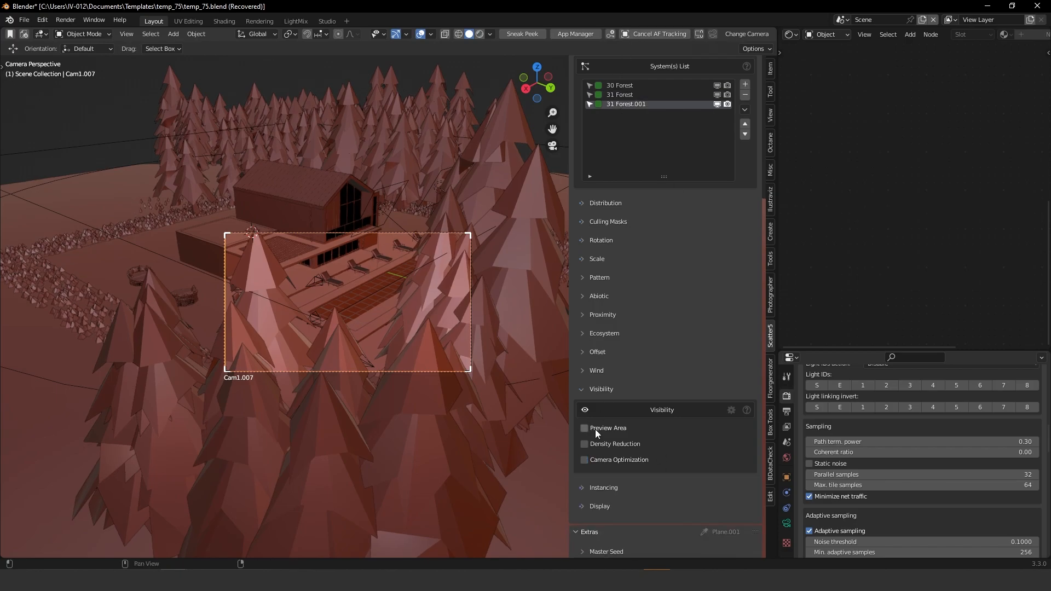
{"action": "left_click", "coordinate": [585, 461]}
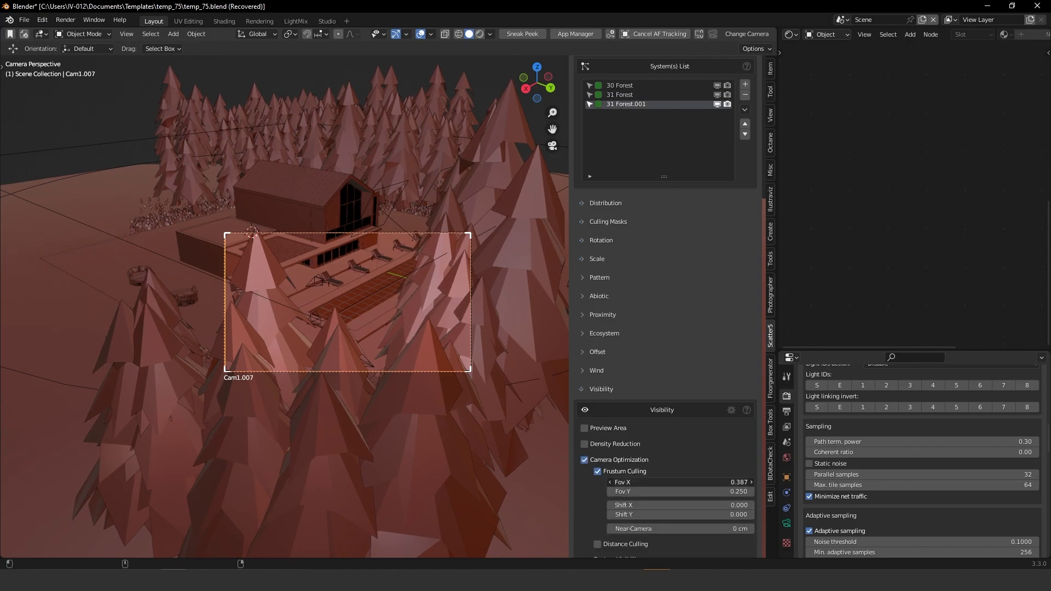
{"action": "mouse_move", "coordinate": [679, 482]}
{"action": "left_mouse_down"}
{"action": "mouse_move", "coordinate": [669, 482]}
{"action": "mouse_move", "coordinate": [683, 483]}
{"action": "left_mouse_up"}
Step: Inspect the camera-culled forest from above and look through the Preset Scatter gallery
{"action": "middle_click_drag", "start_coordinate": [270, 269], "coordinate": [344, 284]}
{"action": "scroll", "coordinate": [310, 290], "scroll_direction": "down", "scroll_amount": 7}
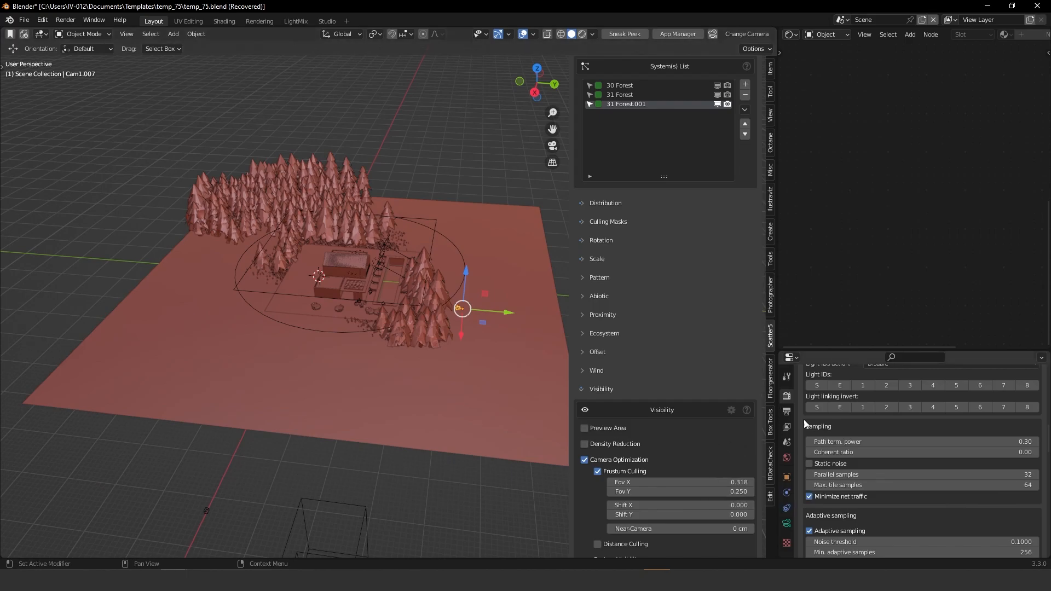
{"action": "middle_click_drag", "start_coordinate": [273, 325], "coordinate": [262, 364]}
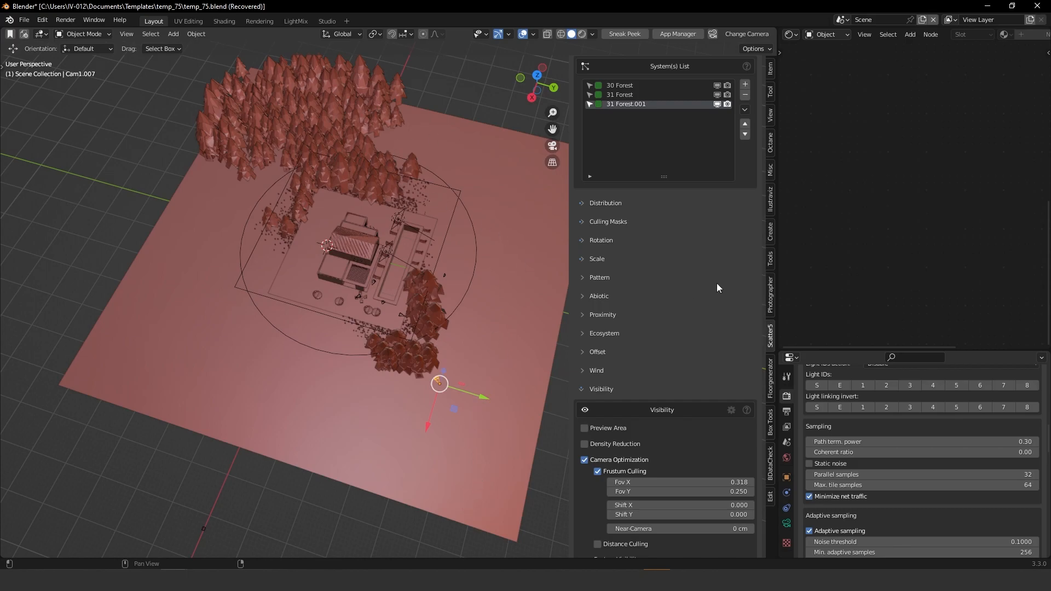
{"action": "scroll", "coordinate": [717, 282], "scroll_direction": "up", "scroll_amount": 10}
{"action": "left_click", "coordinate": [674, 175]}
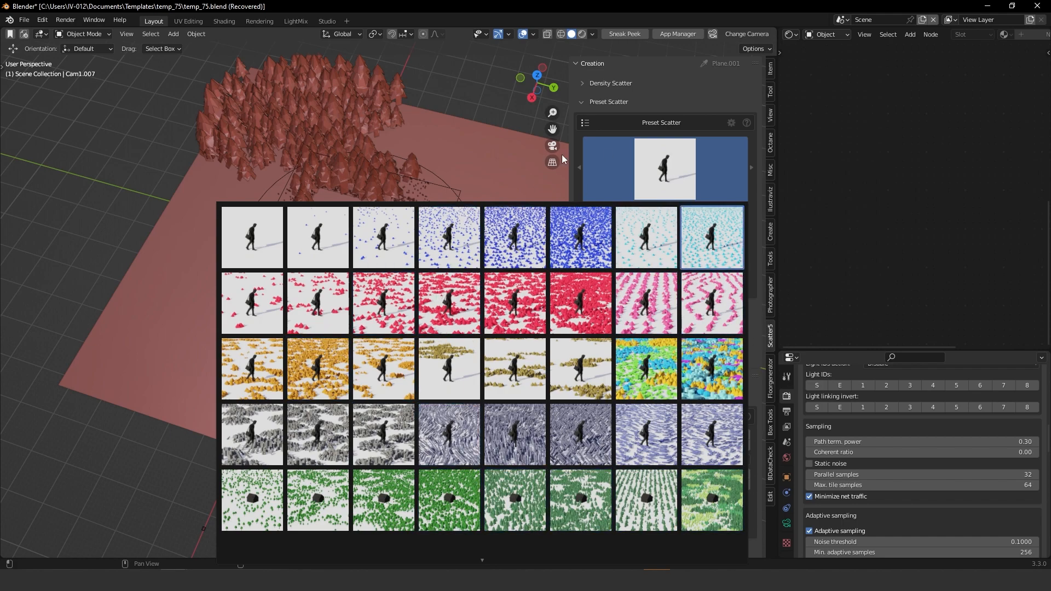
{"action": "left_click", "coordinate": [636, 186]}
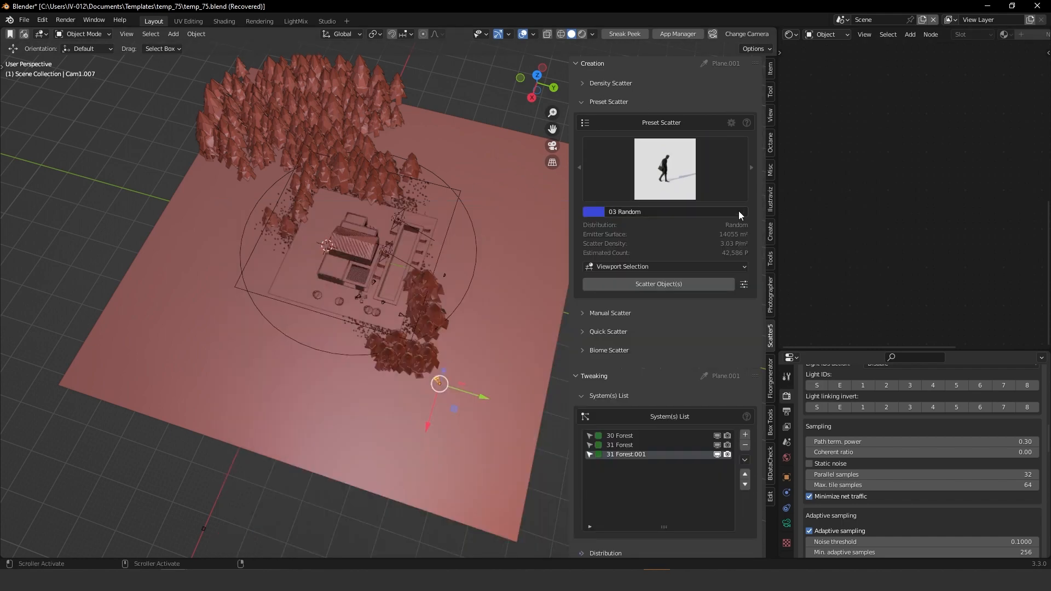
Step: Examine the Culling Masks settings of the 31 Forest.001 system
{"action": "scroll", "coordinate": [642, 403], "scroll_direction": "down", "scroll_amount": 7}
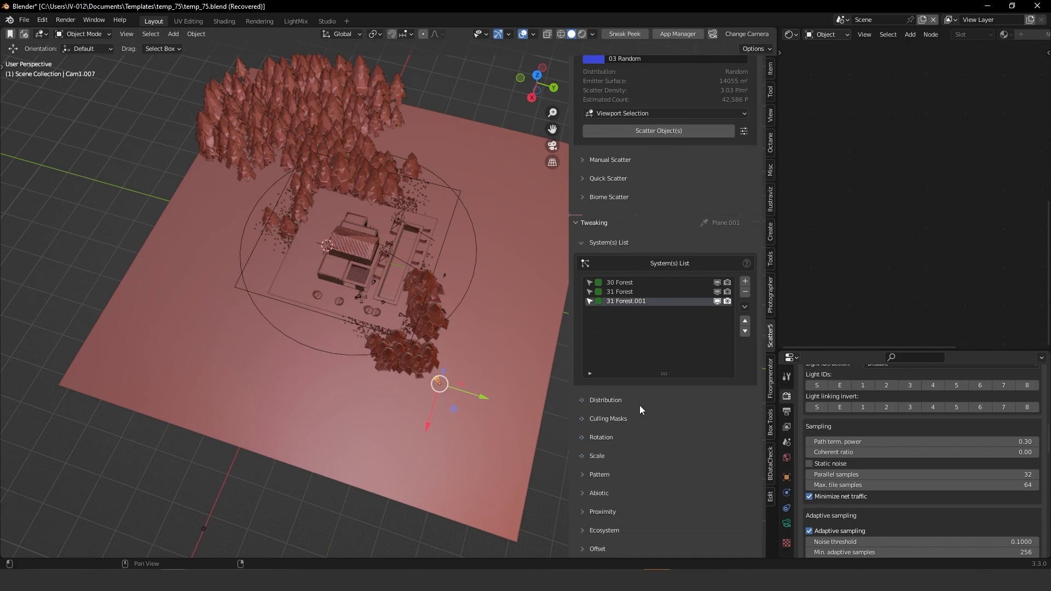
{"action": "left_click", "coordinate": [603, 422]}
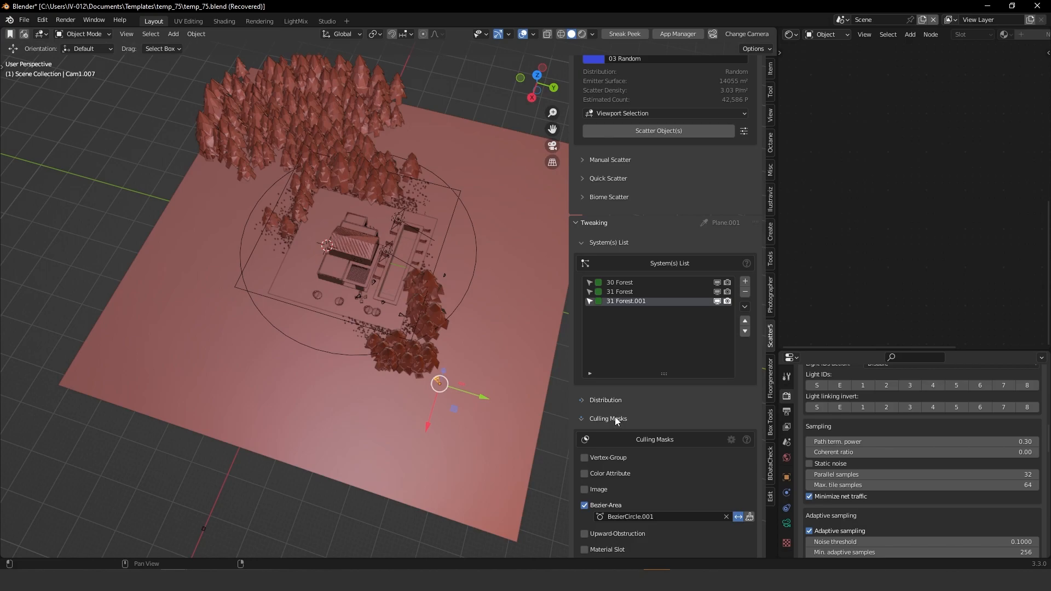
{"action": "scroll", "coordinate": [615, 418], "scroll_direction": "down", "scroll_amount": 6}
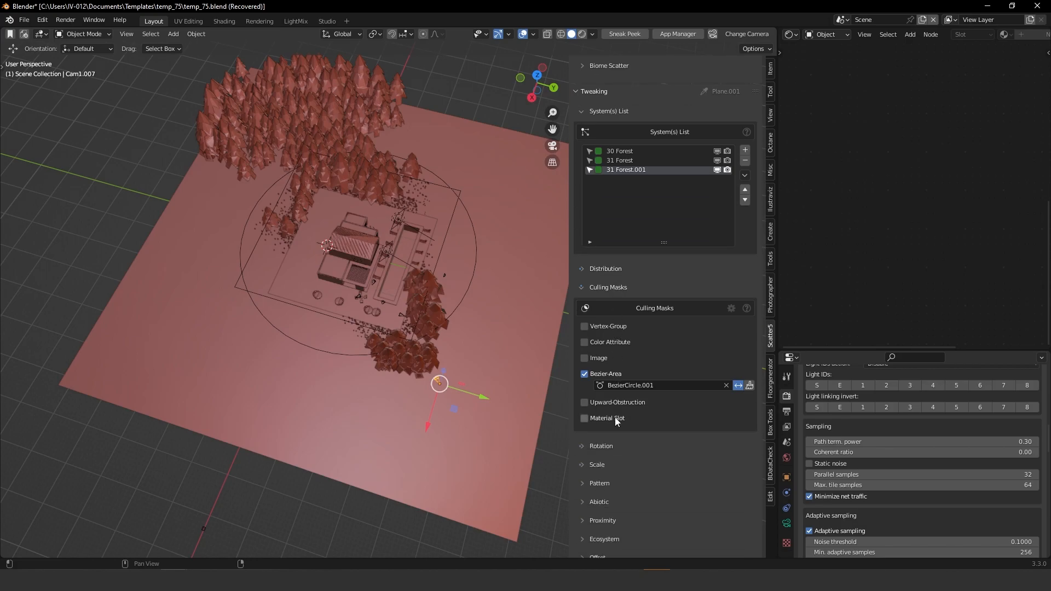
Step: Try enabling Pattern1 and Pattern2 for the 31 Forest.001 system and look at the texture data available for Pattern1
{"action": "left_click", "coordinate": [602, 483], "text": "ctrl"}
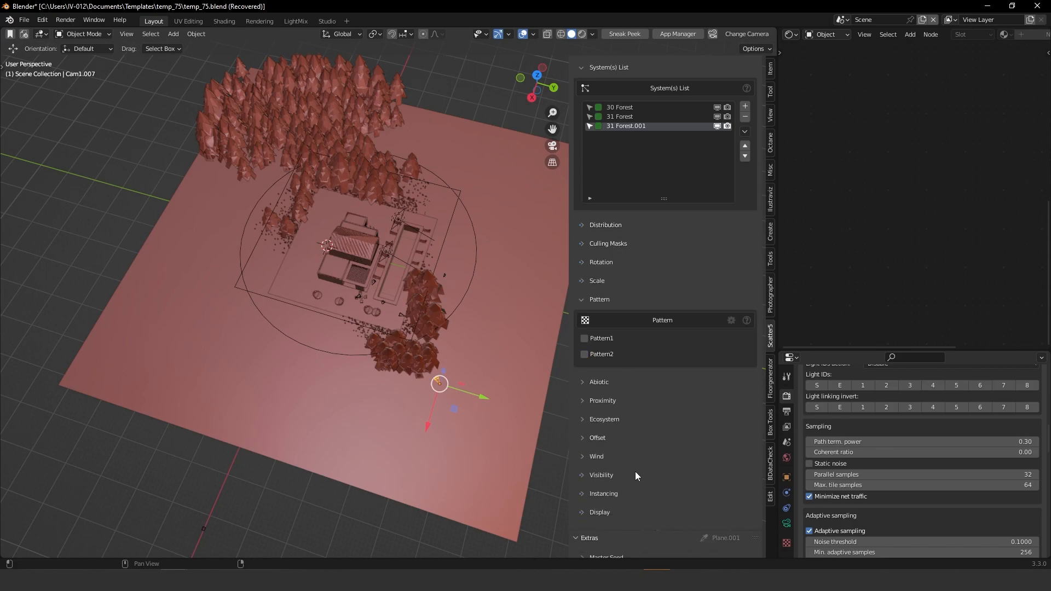
{"action": "left_click", "coordinate": [584, 338]}
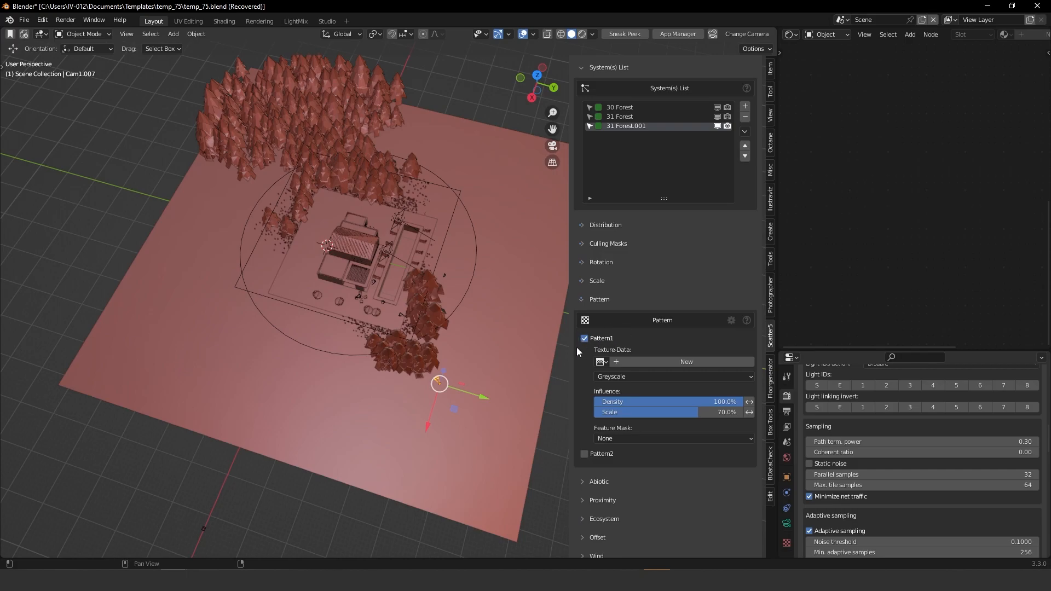
{"action": "left_click", "coordinate": [600, 361]}
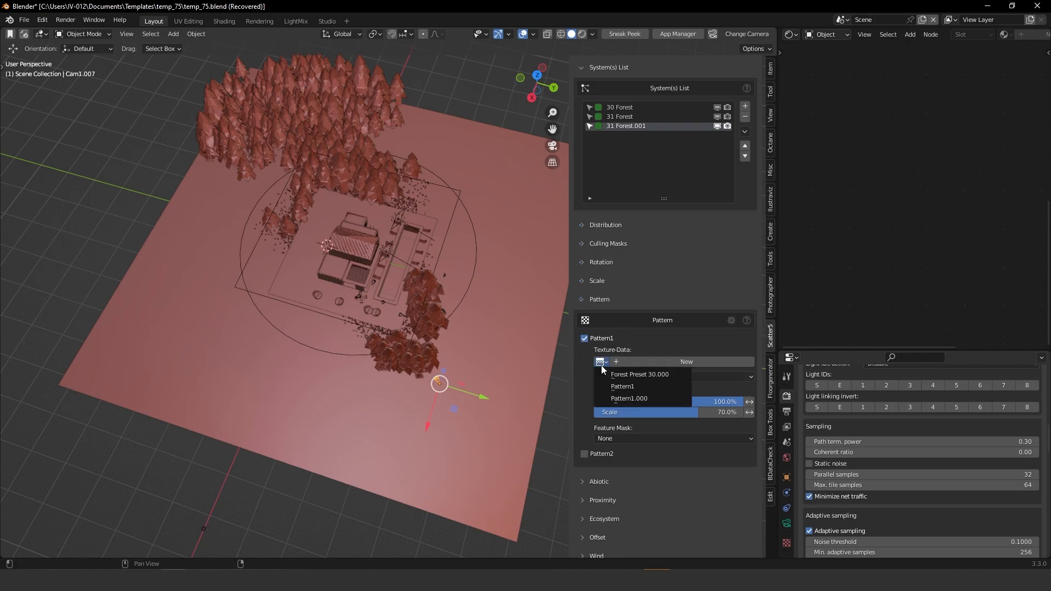
{"action": "left_click", "coordinate": [584, 454]}
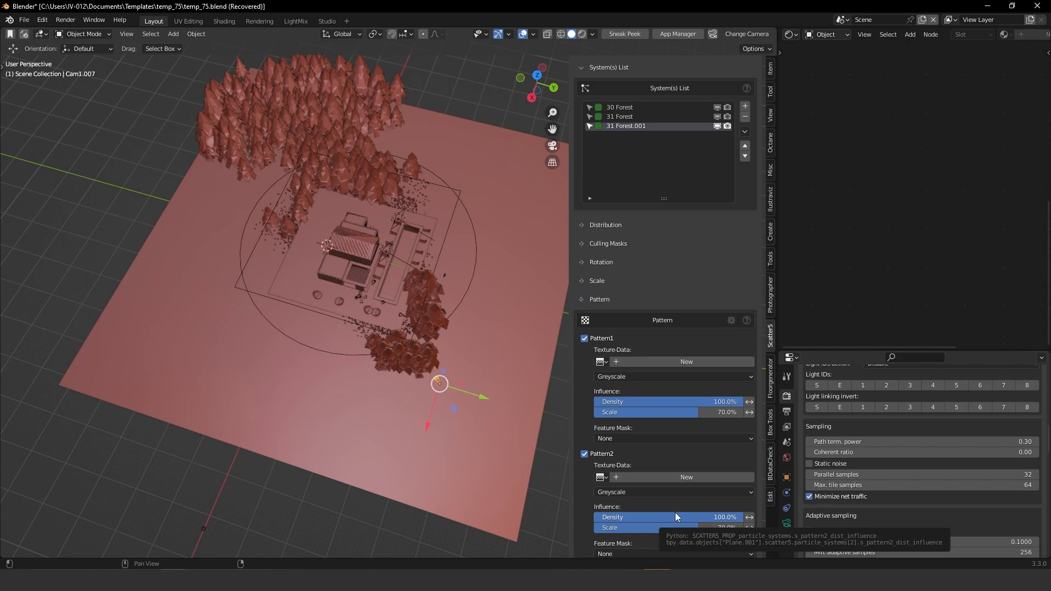
{"action": "left_click", "coordinate": [584, 454]}
{"action": "left_click", "coordinate": [584, 339]}
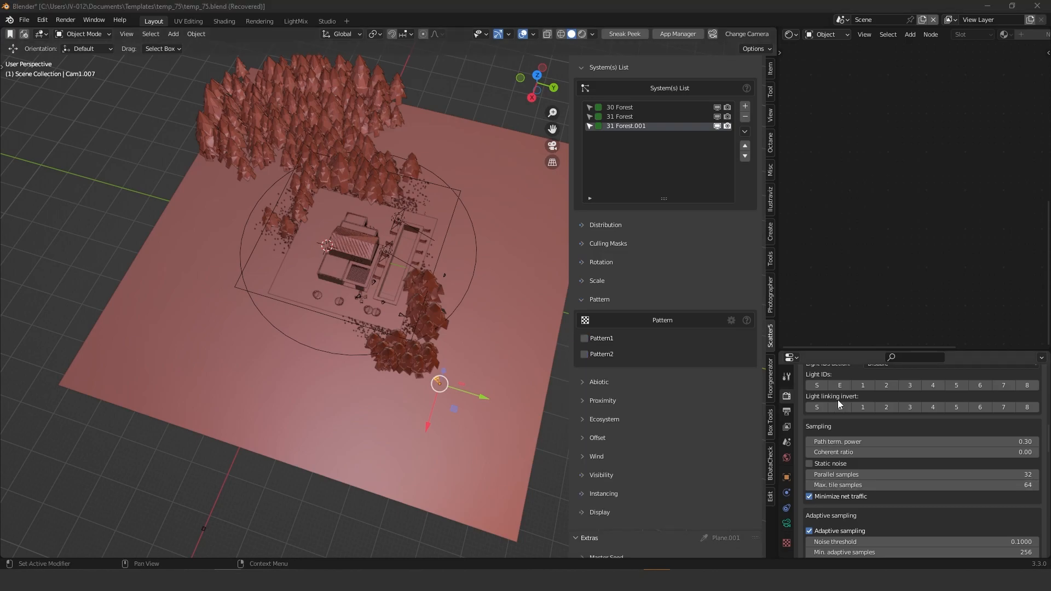
Step: Enlarge the Properties editor and examine the scene's output resolution and format settings
{"action": "left_click_drag", "start_coordinate": [814, 349], "coordinate": [814, 65]}
{"action": "scroll", "coordinate": [897, 154], "scroll_direction": "up", "scroll_amount": 10}
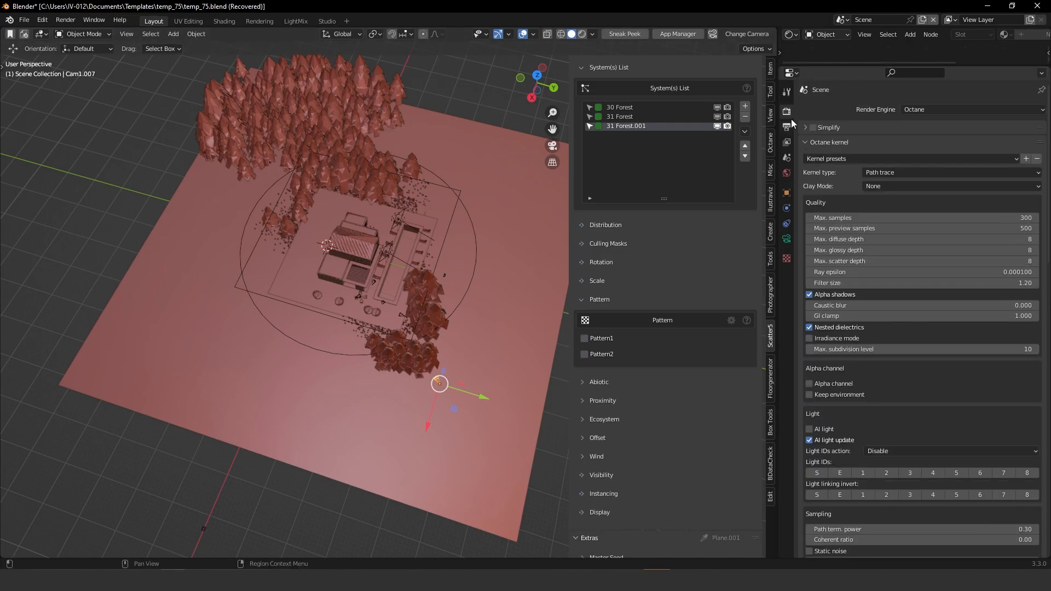
{"action": "left_click", "coordinate": [786, 126]}
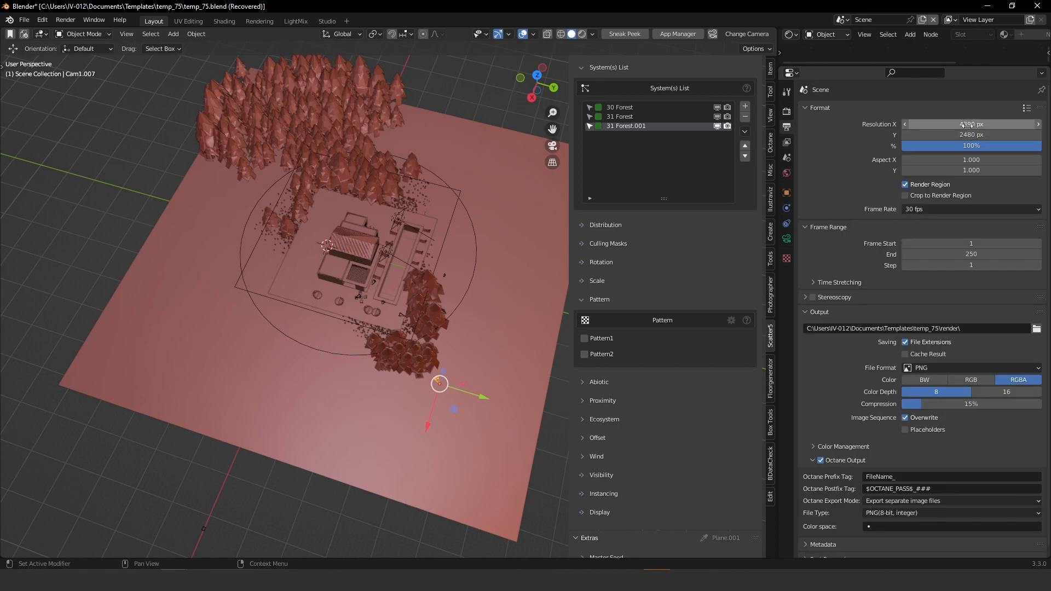
Step: Examine the Octane render settings from kernel quality, sampling and adaptive sampling to the server and out-of-core options
{"action": "left_click", "coordinate": [787, 117]}
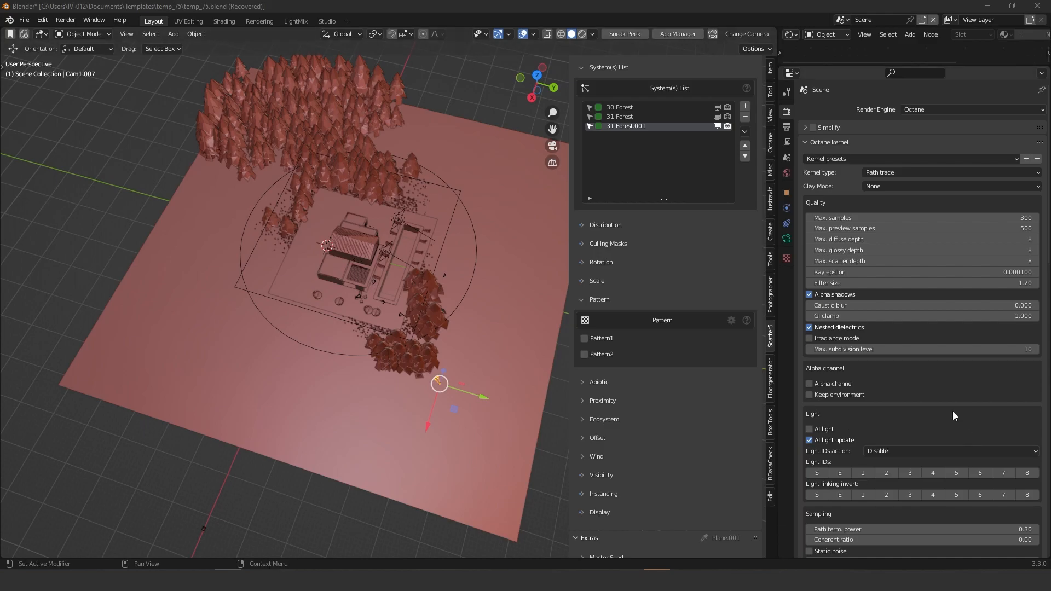
{"action": "scroll", "coordinate": [950, 412], "scroll_direction": "down", "scroll_amount": 7}
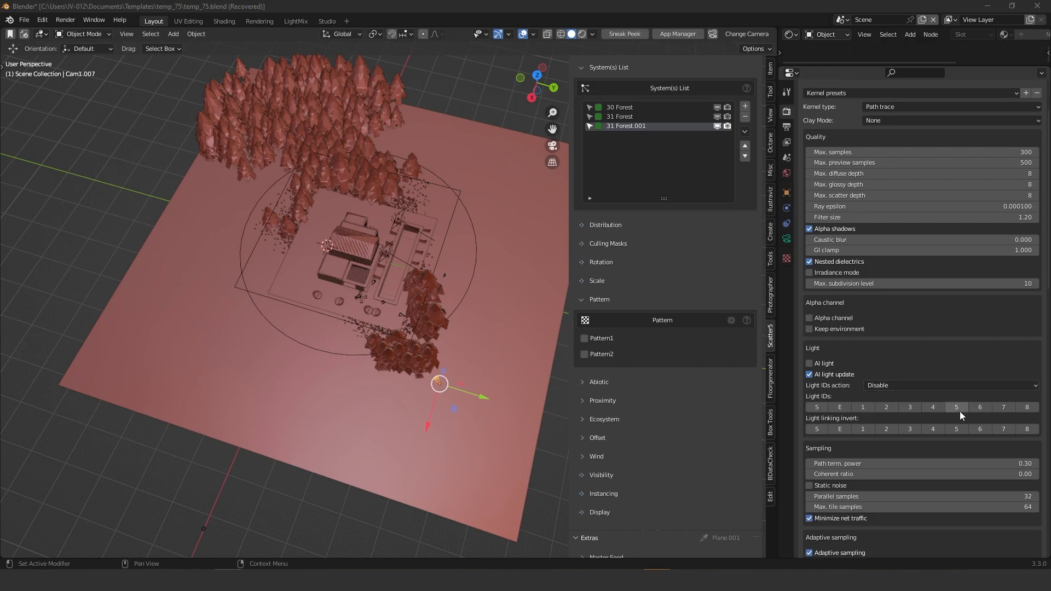
{"action": "scroll", "coordinate": [960, 411], "scroll_direction": "down", "scroll_amount": 3}
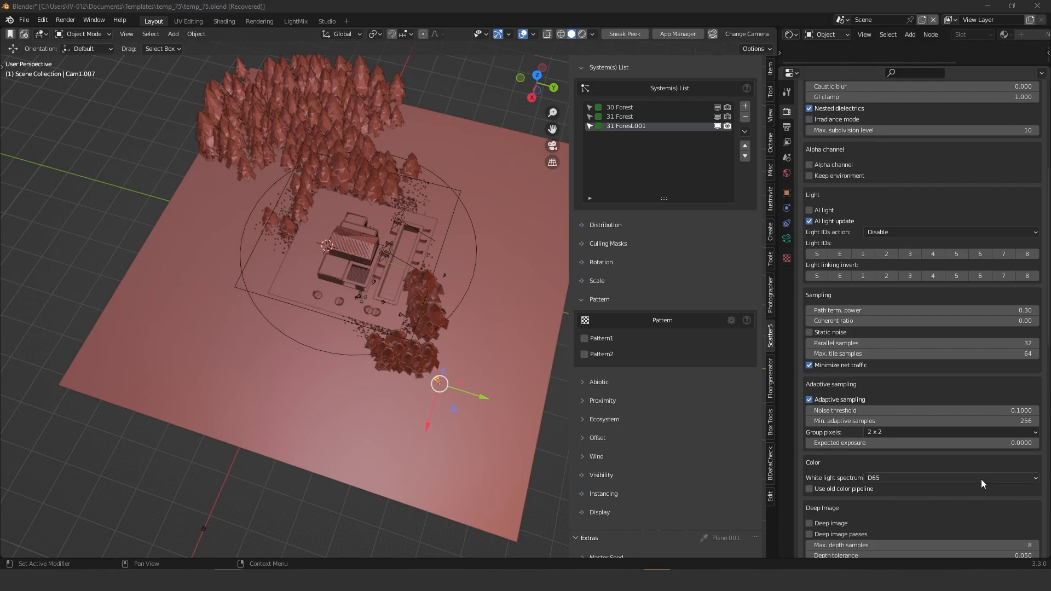
{"action": "scroll", "coordinate": [963, 466], "scroll_direction": "down", "scroll_amount": 3}
{"action": "scroll", "coordinate": [1004, 436], "scroll_direction": "down", "scroll_amount": 6}
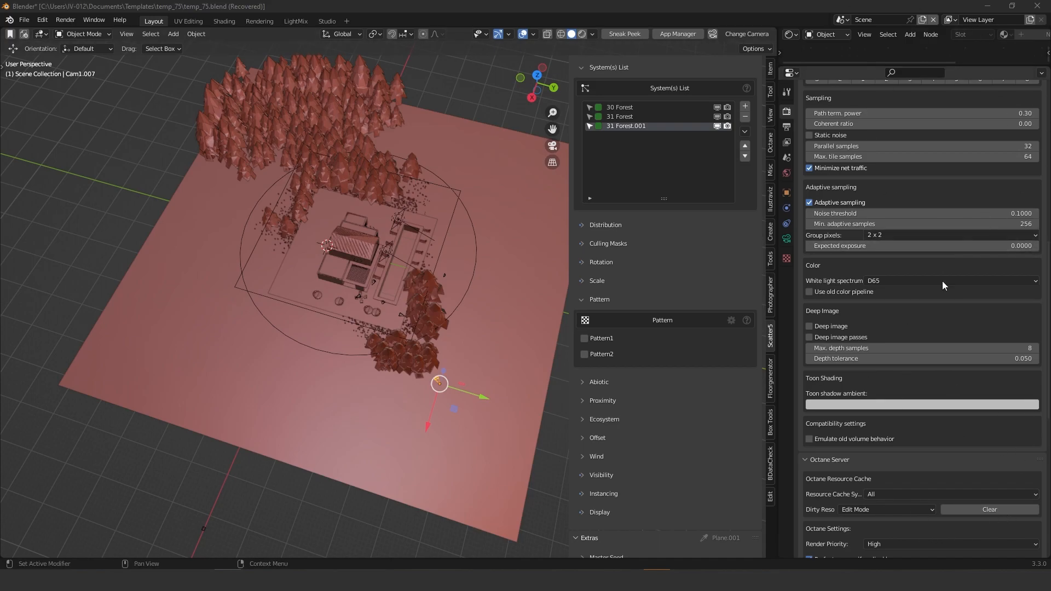
{"action": "scroll", "coordinate": [839, 544], "scroll_direction": "down", "scroll_amount": 9}
{"action": "scroll", "coordinate": [897, 492], "scroll_direction": "down", "scroll_amount": 5}
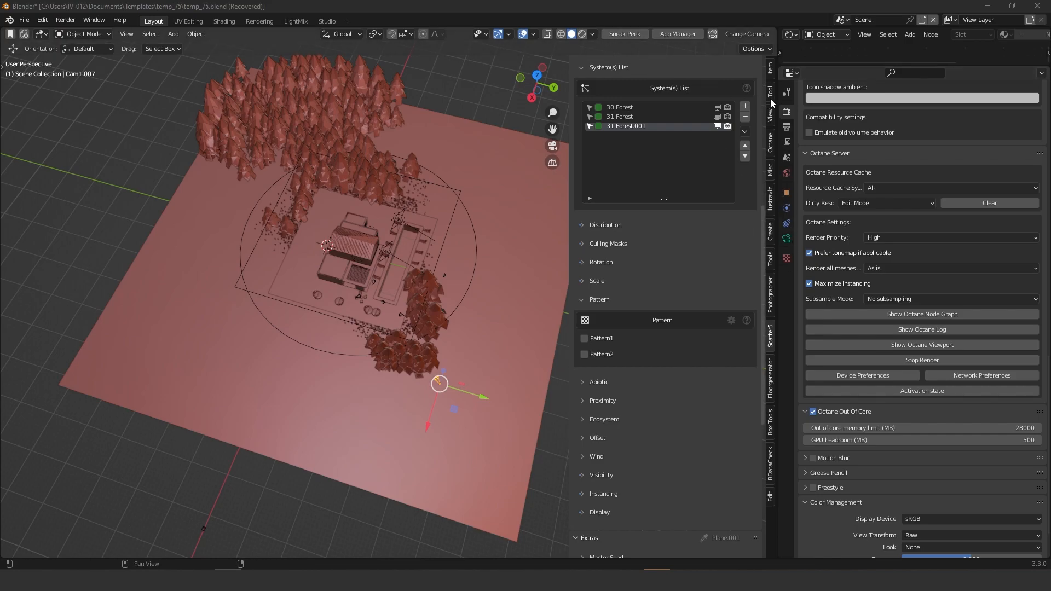
Step: Examine the Octane Camera Imager preview-mode settings and check the finished pool render 1.jpg in ImageGlass
{"action": "left_click", "coordinate": [771, 140]}
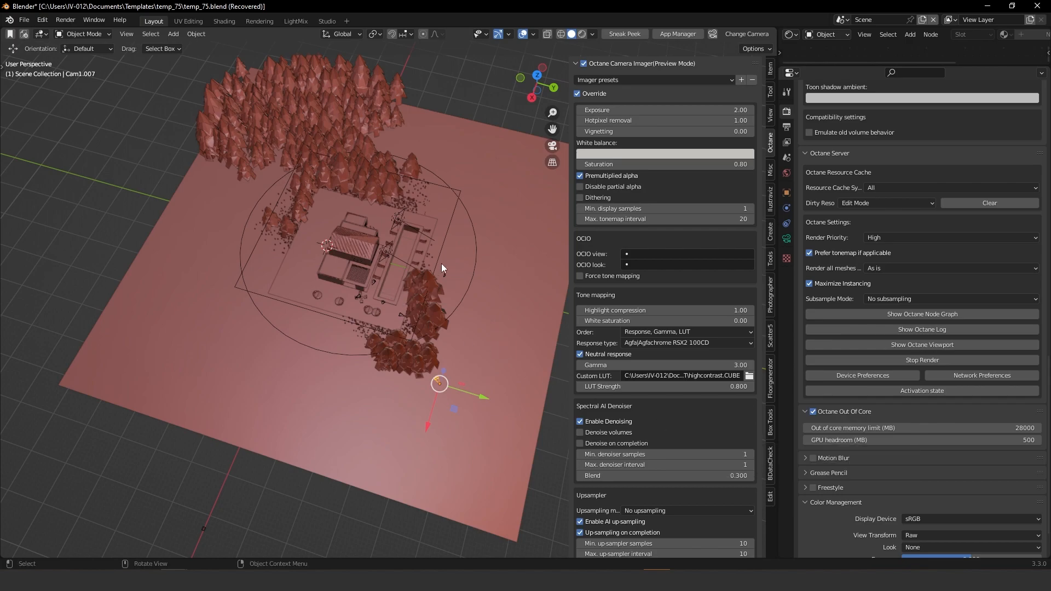
{"action": "left_click", "coordinate": [683, 581]}
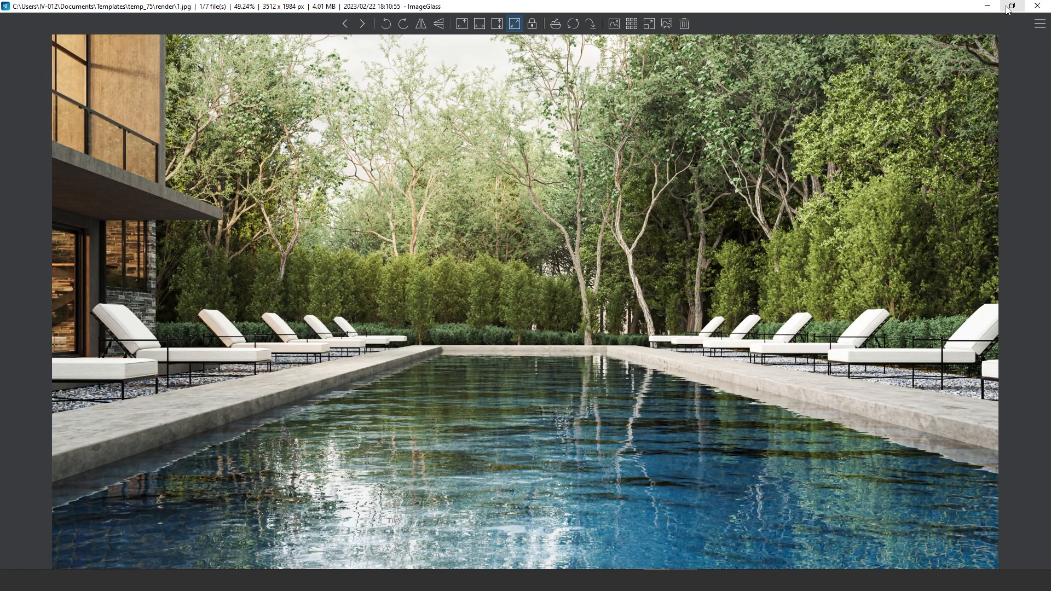
{"action": "left_click", "coordinate": [987, 6]}
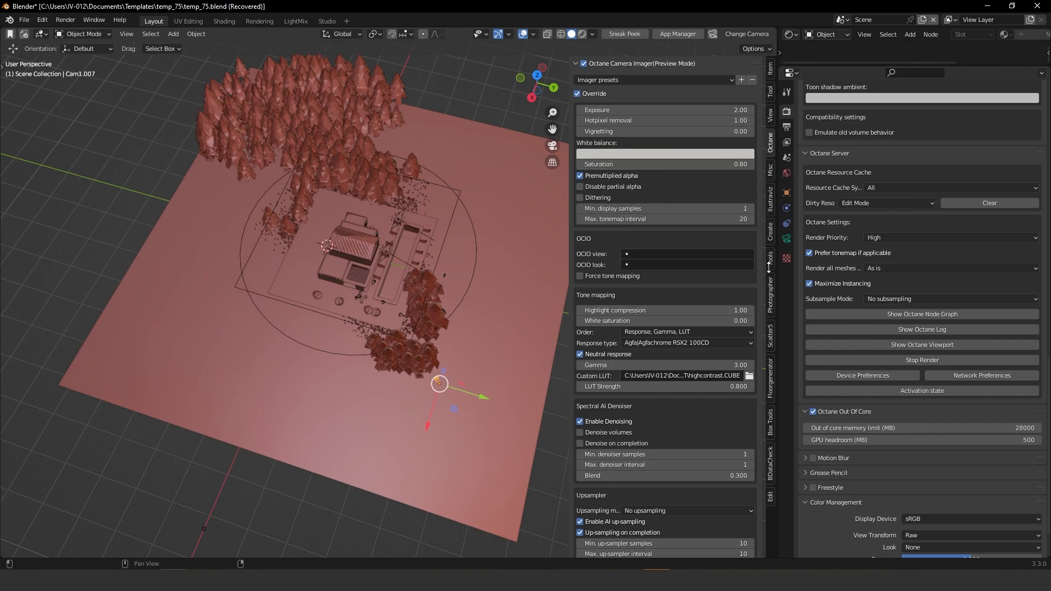
Step: Examine the selected camera's render-mode Octane Camera Imager settings, including tone mapping, denoiser and upsampler
{"action": "scroll", "coordinate": [852, 212], "scroll_direction": "up", "scroll_amount": 5}
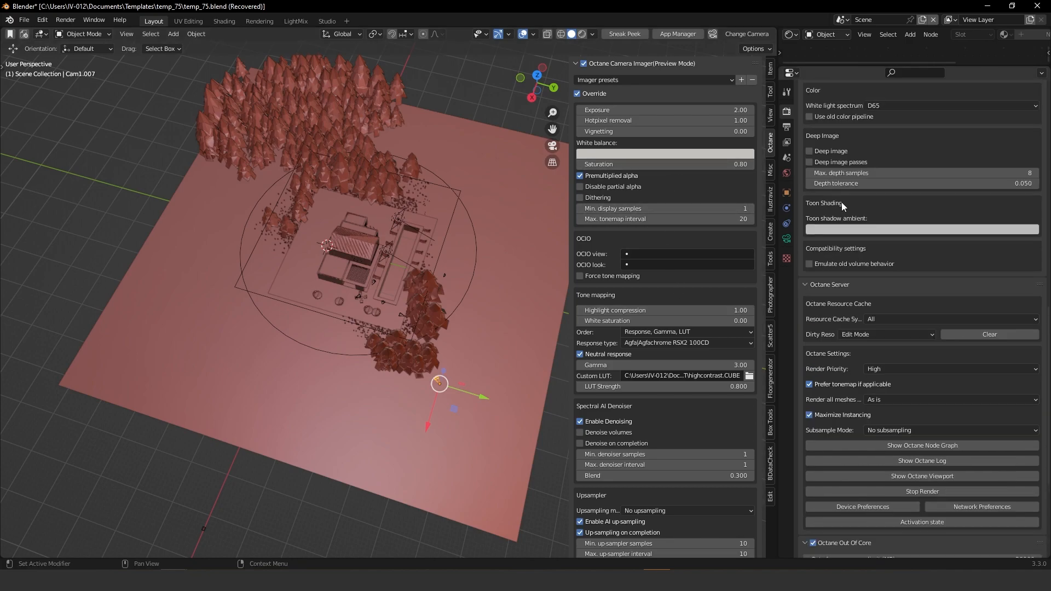
{"action": "left_click", "coordinate": [788, 239]}
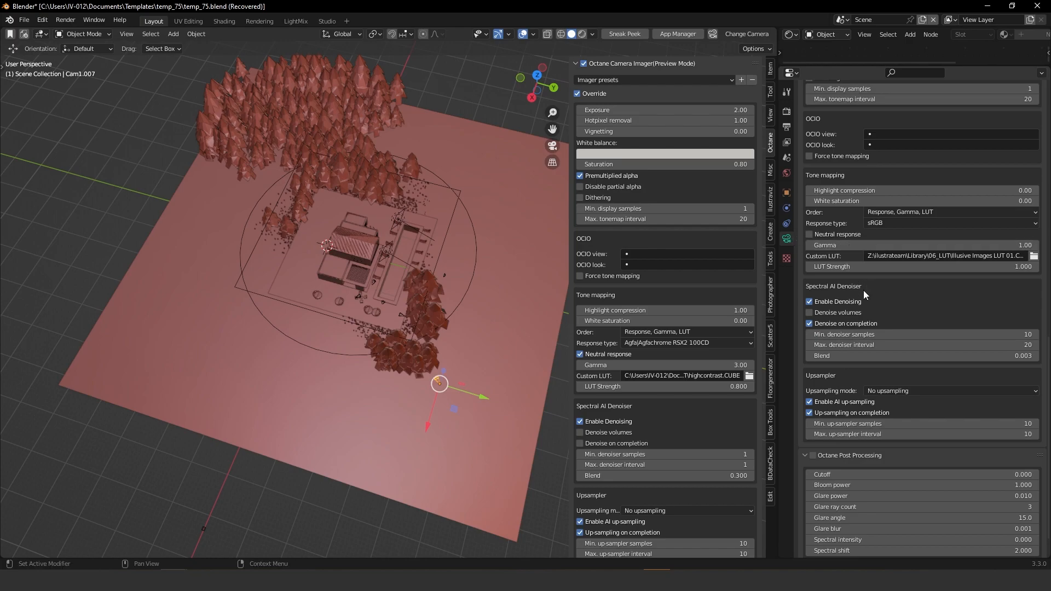
{"action": "scroll", "coordinate": [937, 302], "scroll_direction": "up", "scroll_amount": 5}
{"action": "scroll", "coordinate": [936, 301], "scroll_direction": "up", "scroll_amount": 10}
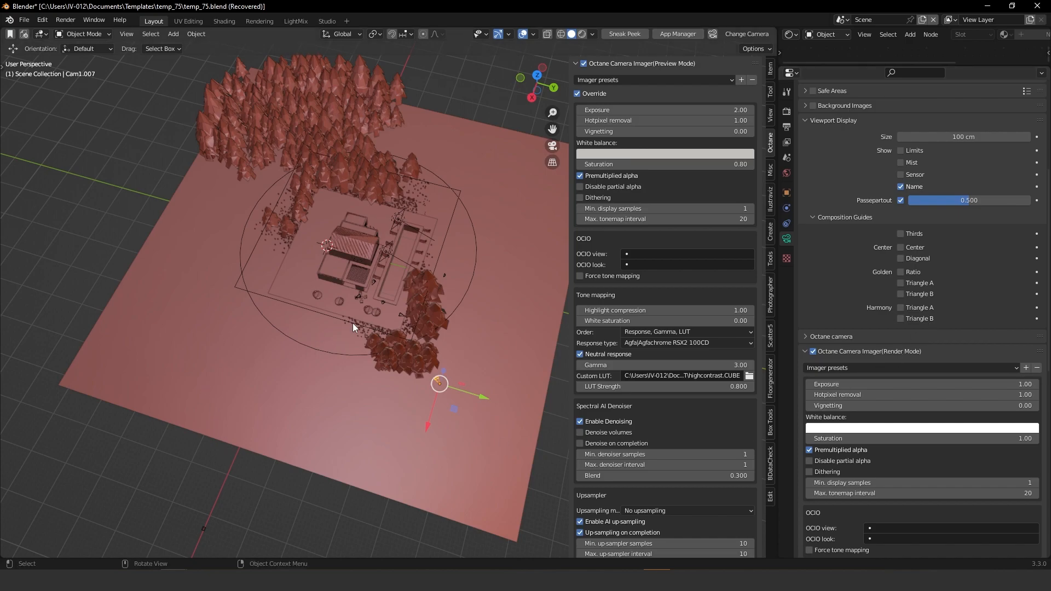
{"action": "scroll", "coordinate": [369, 289], "scroll_direction": "up", "scroll_amount": 1}
Step: Inspect the house and pool model up close and view the renders 1.jpg, 7.jpg and 6.jpg in ImageGlass
{"action": "middle_click_drag", "start_coordinate": [381, 252], "coordinate": [504, 196]}
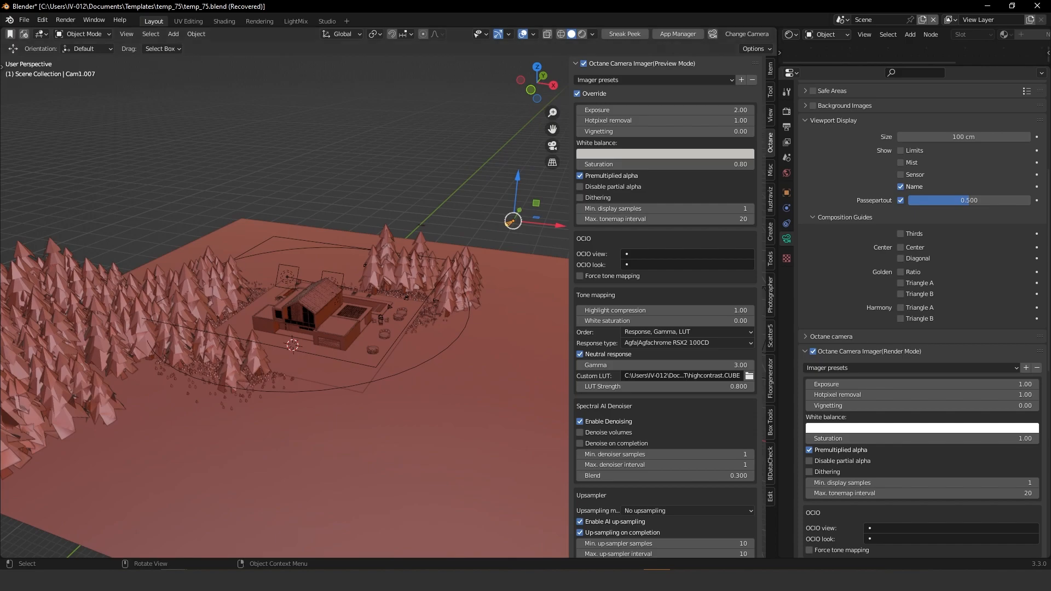
{"action": "middle_click_drag", "start_coordinate": [393, 308], "coordinate": [337, 298]}
{"action": "scroll", "coordinate": [353, 250], "scroll_direction": "up", "scroll_amount": 4}
{"action": "middle_click_drag", "start_coordinate": [353, 248], "coordinate": [341, 358], "text": "shift"}
{"action": "scroll", "coordinate": [363, 400], "scroll_direction": "up", "scroll_amount": 3}
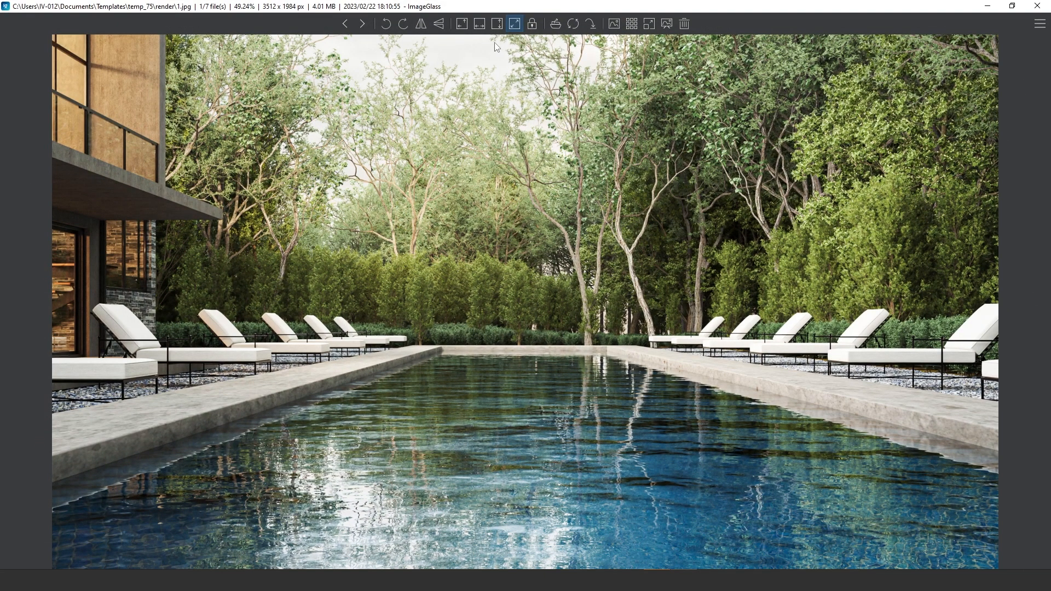
{"action": "key", "text": "Left"}
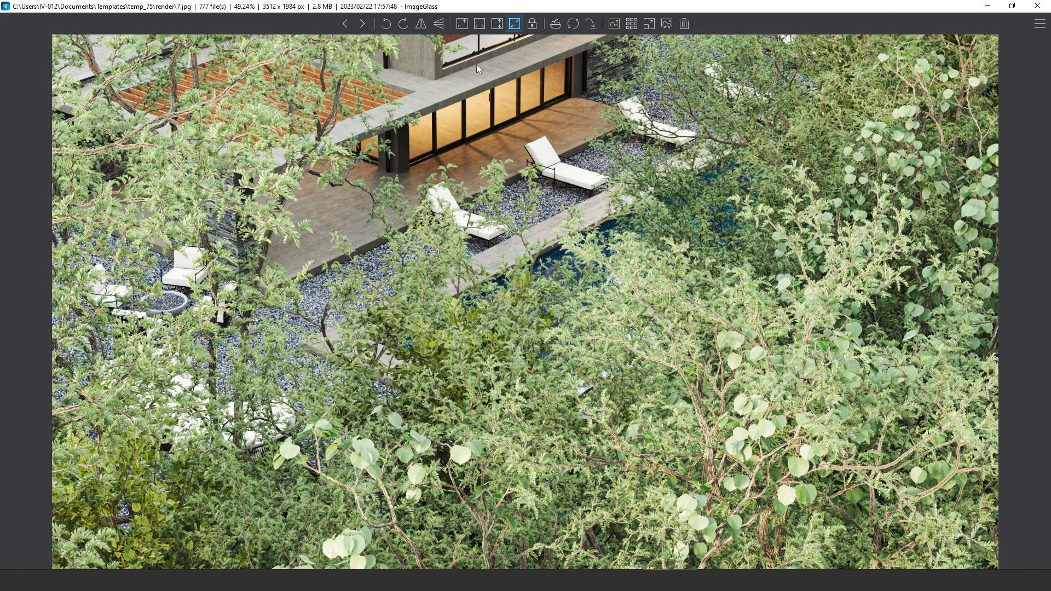
{"action": "key", "text": "Left"}
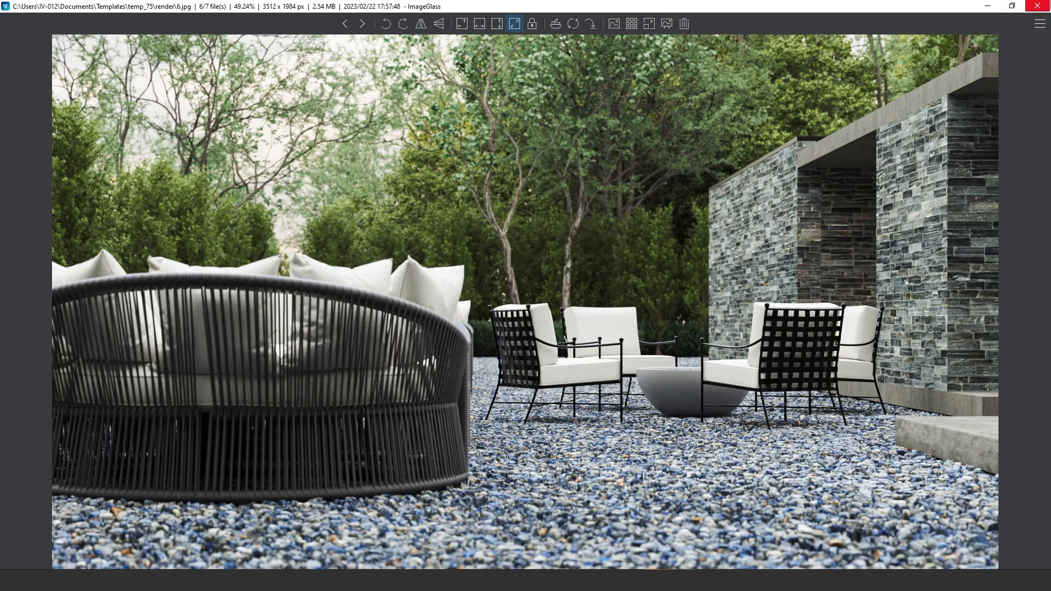
{"action": "left_click", "coordinate": [990, 6]}
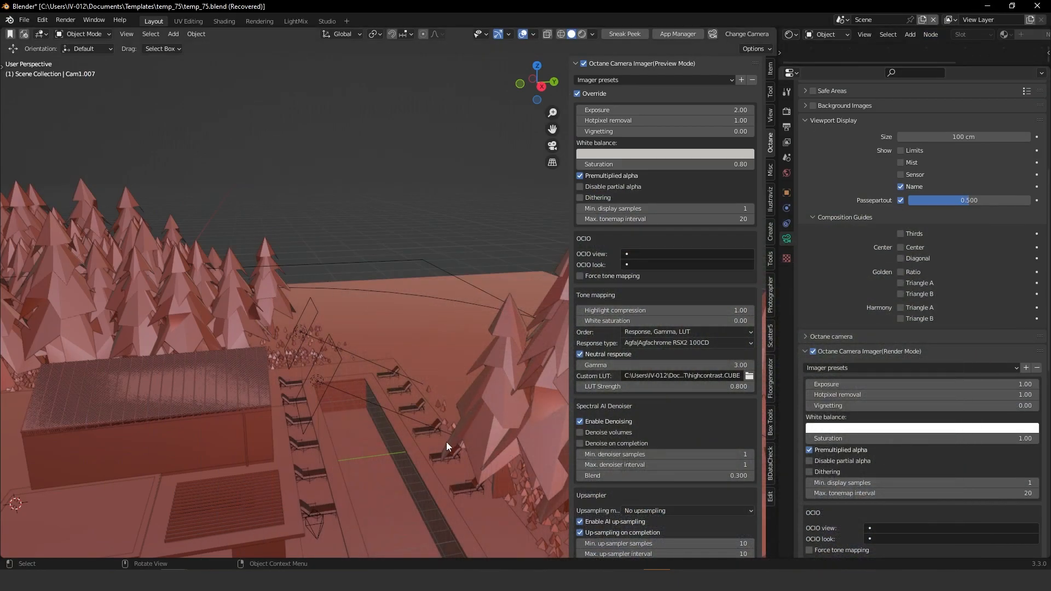
Step: Select the area lights around the house and pool and inspect their placement and light settings
{"action": "middle_click_drag", "start_coordinate": [309, 264], "coordinate": [405, 361]}
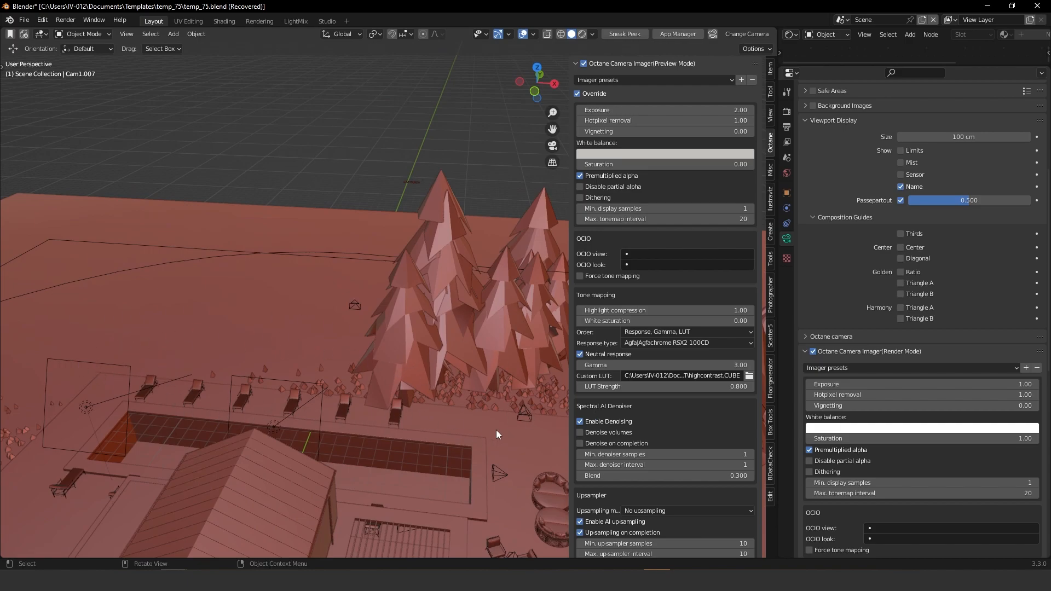
{"action": "middle_click_drag", "start_coordinate": [412, 444], "coordinate": [291, 431]}
{"action": "middle_click_drag", "start_coordinate": [480, 347], "coordinate": [368, 376]}
{"action": "left_click", "coordinate": [452, 286]}
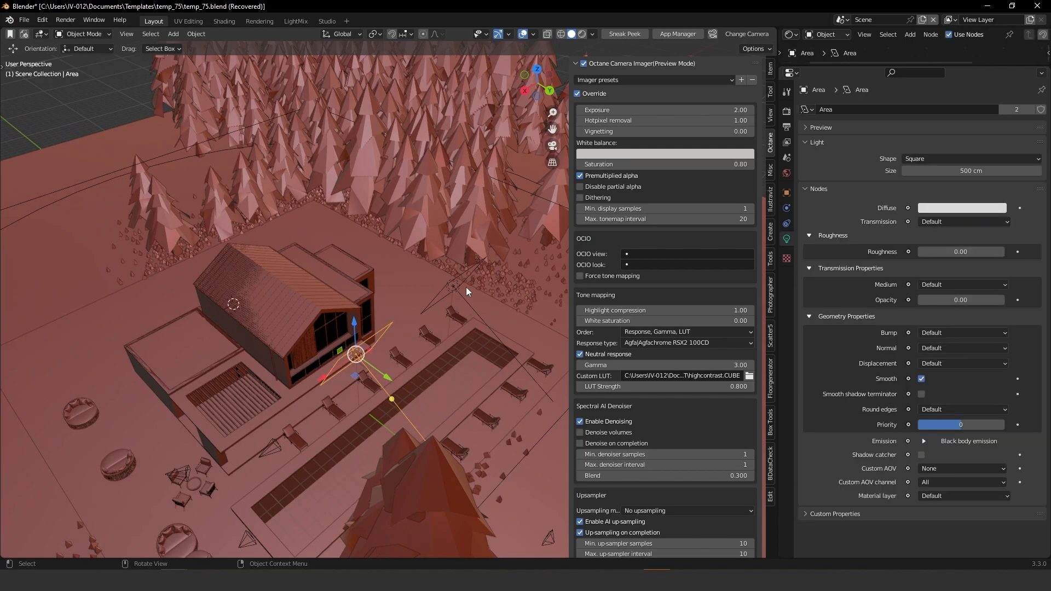
{"action": "middle_click_drag", "start_coordinate": [368, 351], "coordinate": [455, 335]}
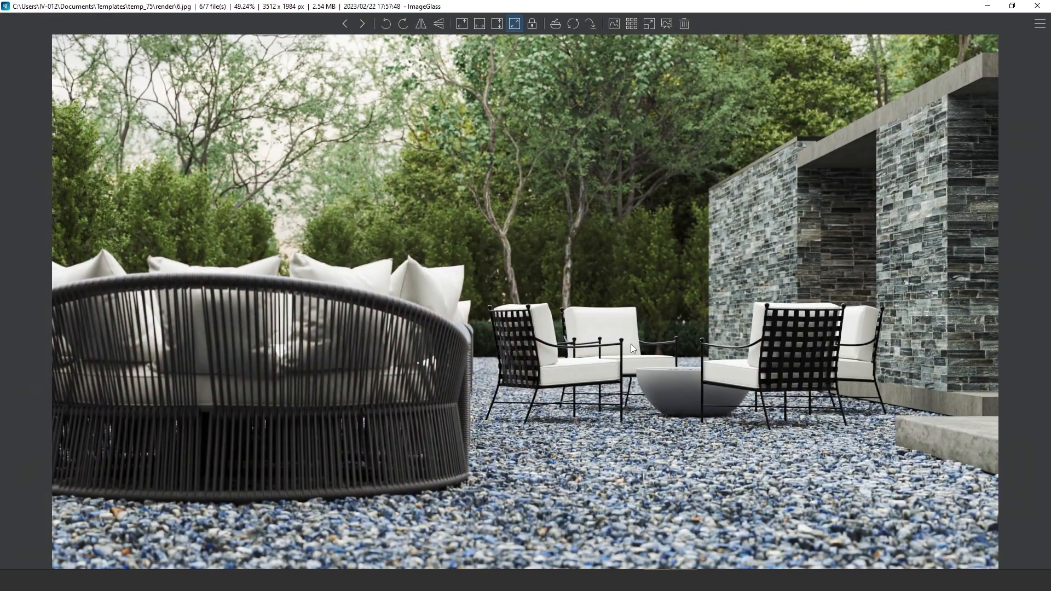
Step: View the render 4.jpg in ImageGlass, compare it with the lit scene in a smaller window, and close the viewer
{"action": "key", "text": "Left"}
{"action": "key", "text": "Left"}
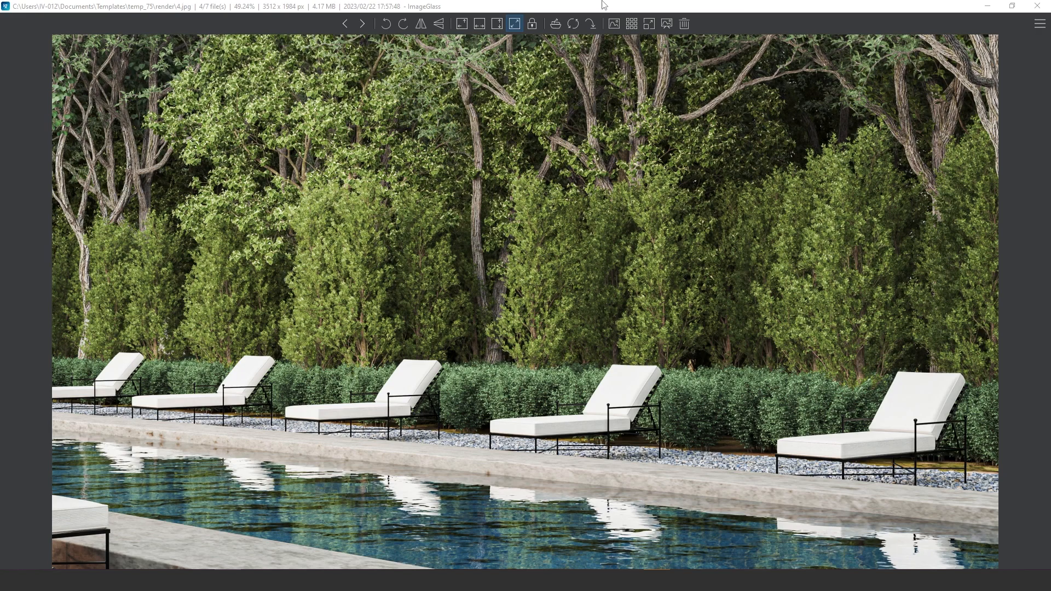
{"action": "left_click_drag", "start_coordinate": [184, 4], "coordinate": [700, 237]}
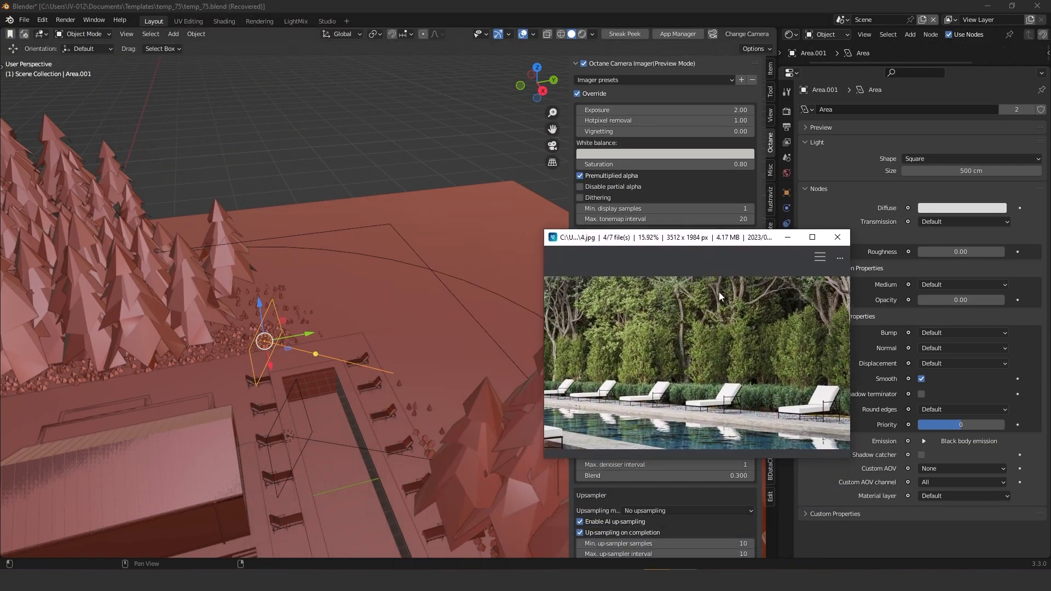
{"action": "double_click", "coordinate": [697, 237]}
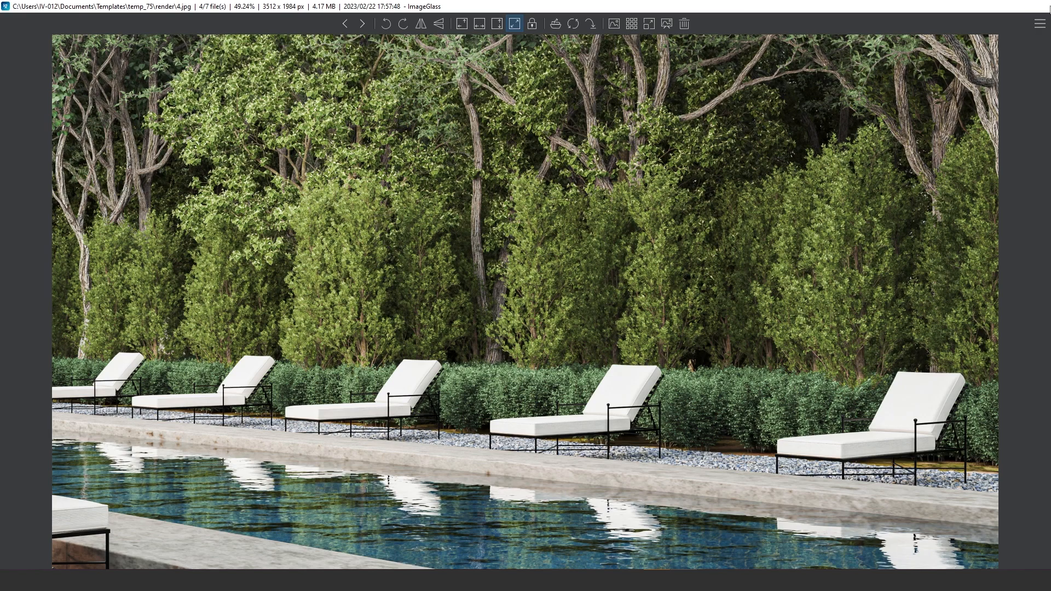
{"action": "left_click", "coordinate": [1037, 5]}
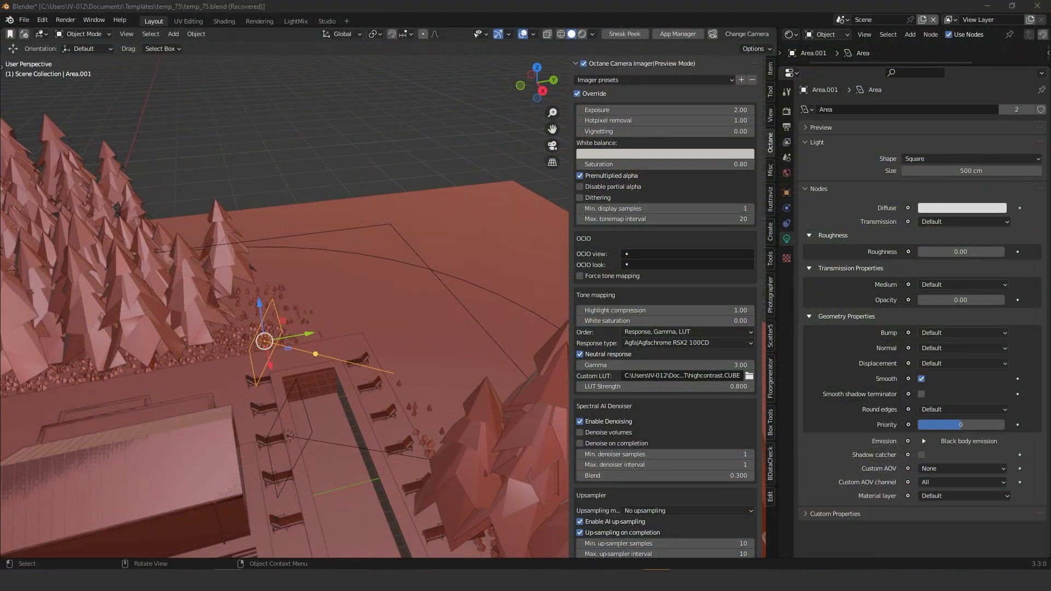